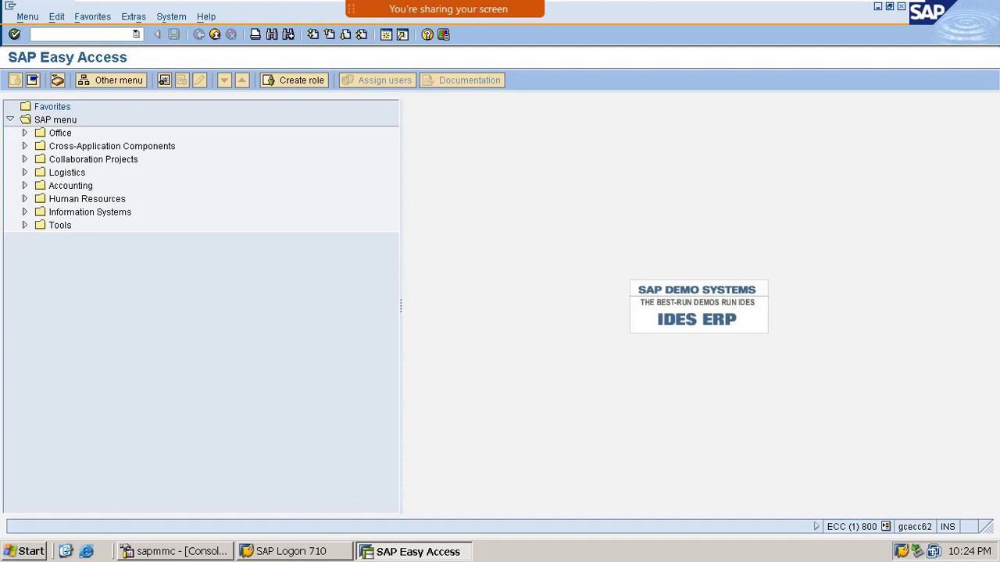
Step: Start annotating the shared screen and handwrite "Reconciliation Account" across it, with a check mark and a double underline
mouse_move(469, 9)
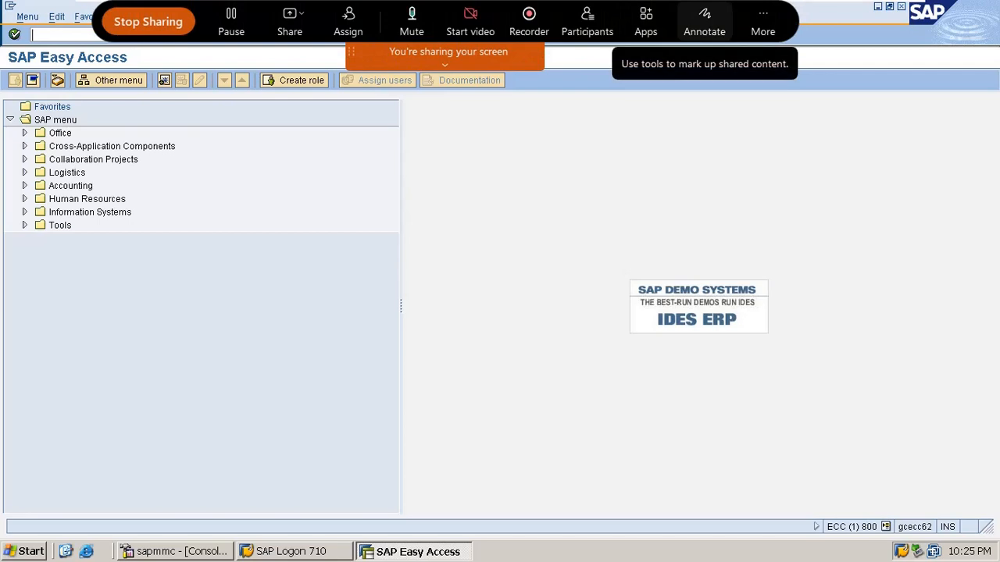
left_click(704, 23)
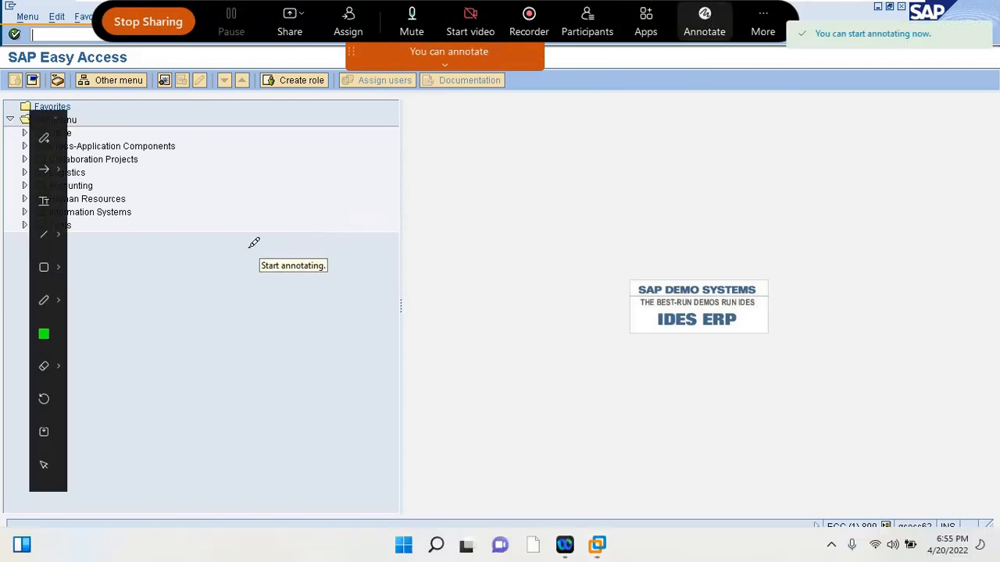
left_click_drag(214, 259, 219, 365)
left_click_drag(184, 285, 256, 330)
left_click_drag(288, 275, 331, 293)
mouse_move(374, 237)
left_mouse_down()
mouse_move(361, 287)
mouse_move(379, 281)
left_mouse_up()
mouse_move(390, 232)
left_mouse_down()
mouse_move(411, 256)
mouse_move(433, 216)
mouse_move(477, 209)
left_mouse_up()
mouse_move(512, 155)
left_mouse_down()
mouse_move(520, 182)
mouse_move(539, 148)
mouse_move(577, 154)
mouse_move(588, 138)
left_mouse_up()
left_click(527, 127)
left_click(578, 105)
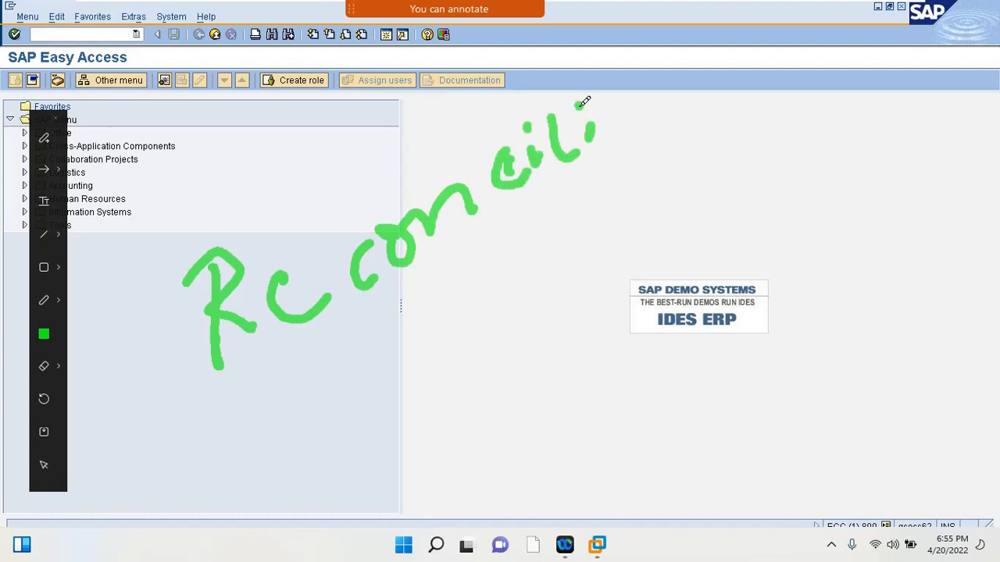
left_click_drag(637, 108, 648, 120)
mouse_move(654, 79)
left_mouse_down()
mouse_move(668, 115)
mouse_move(672, 81)
mouse_move(693, 107)
left_mouse_up()
mouse_move(710, 64)
left_mouse_down()
mouse_move(736, 78)
mouse_move(789, 54)
left_mouse_up()
mouse_move(422, 367)
left_mouse_down()
mouse_move(546, 272)
mouse_move(604, 264)
mouse_move(710, 192)
mouse_move(748, 194)
mouse_move(792, 134)
mouse_move(779, 167)
left_mouse_up()
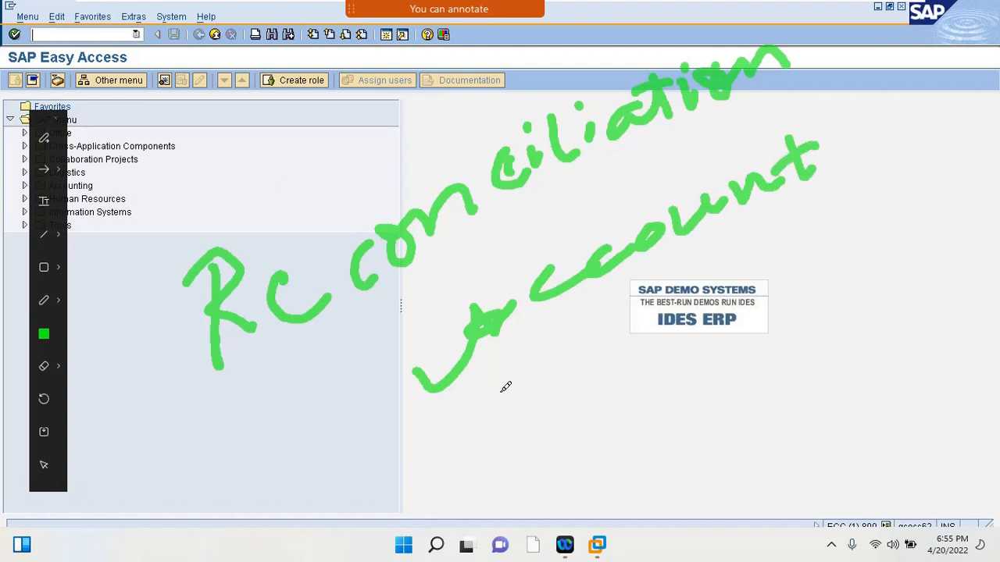
left_click_drag(483, 416, 676, 297)
left_click_drag(524, 426, 712, 317)
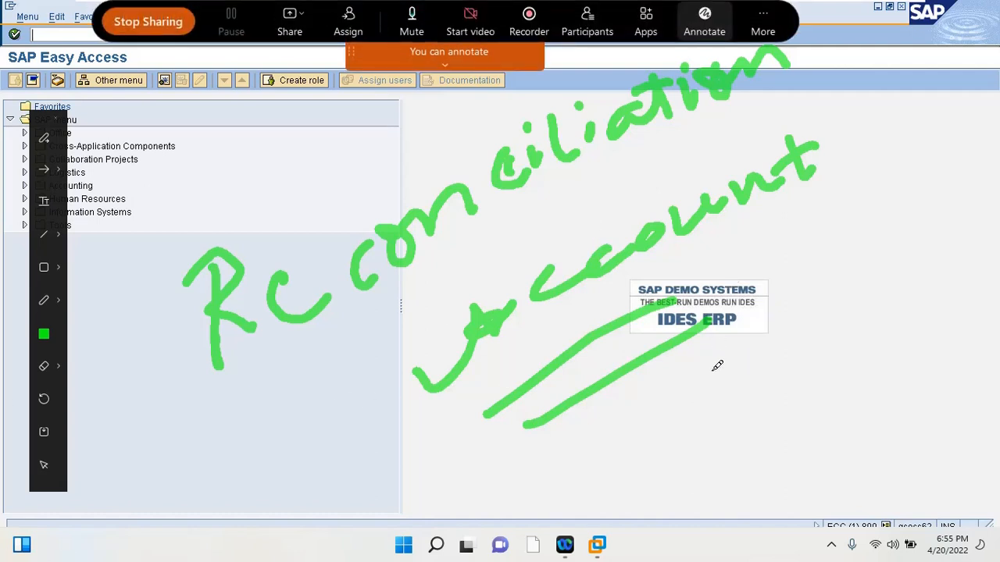
Step: Handwrite the two lines "C - Dr" and "R - Cr" below the underlined account heading
left_click_drag(716, 366, 679, 434)
left_click_drag(712, 403, 772, 401)
mouse_move(822, 342)
left_mouse_down()
mouse_move(820, 392)
mouse_move(834, 390)
left_mouse_up()
mouse_move(888, 359)
left_mouse_down()
mouse_move(887, 322)
mouse_move(902, 387)
left_mouse_up()
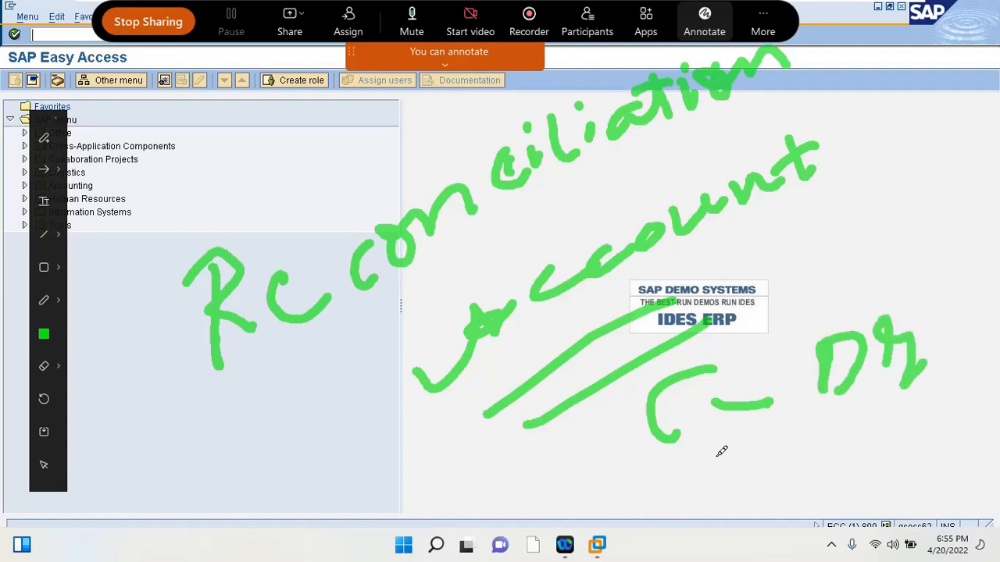
left_click_drag(684, 468, 685, 525)
mouse_move(685, 448)
left_mouse_down()
mouse_move(729, 511)
mouse_move(792, 478)
left_mouse_up()
mouse_move(869, 439)
left_mouse_down()
mouse_move(869, 484)
mouse_move(892, 431)
mouse_move(944, 438)
left_mouse_up()
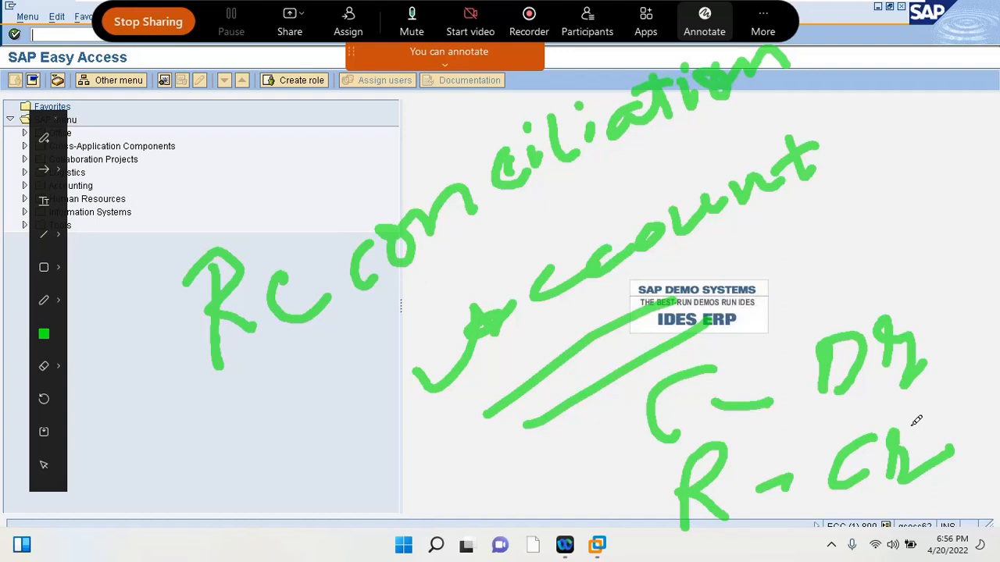
Step: Mark the start of the "Reconciliation" heading with extra strokes, and clear all annotations from the screen
left_click(333, 339)
left_click_drag(283, 390, 331, 375)
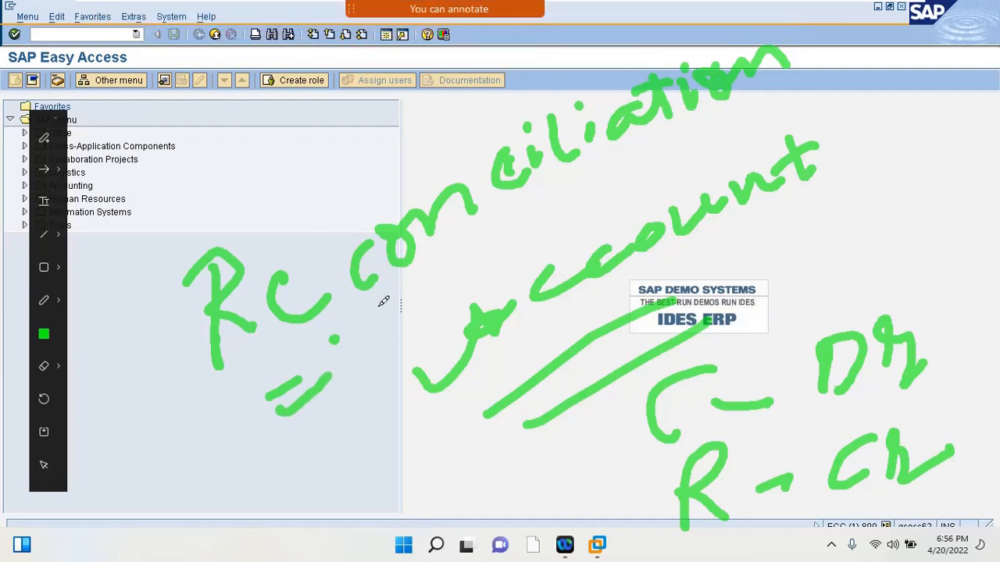
mouse_move(178, 220)
left_mouse_down()
mouse_move(151, 393)
mouse_move(298, 444)
left_mouse_up()
key("Escape")
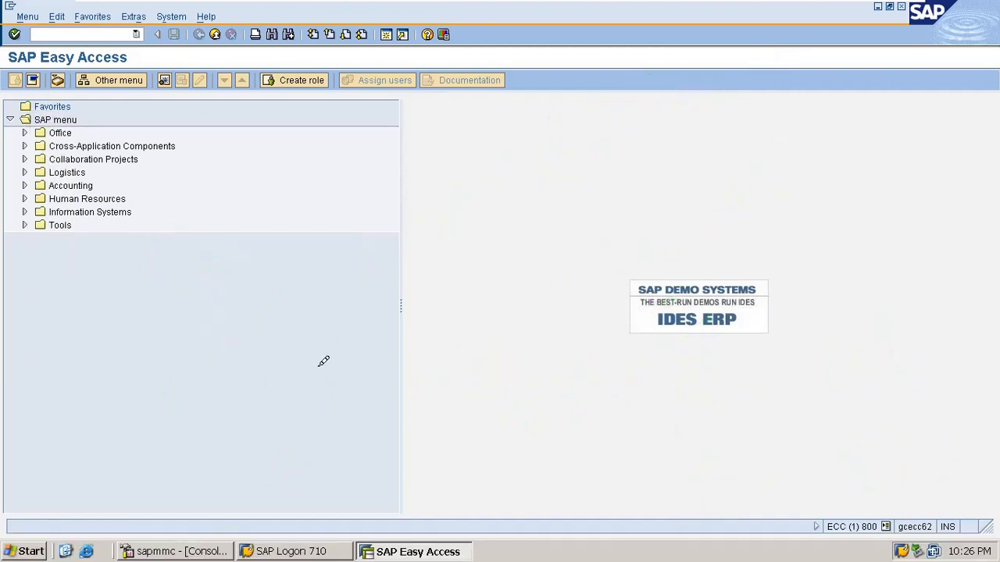
Step: Open the customer's master record for changing with transaction xd02, using sales area M100, M1, M1
type("xd02")
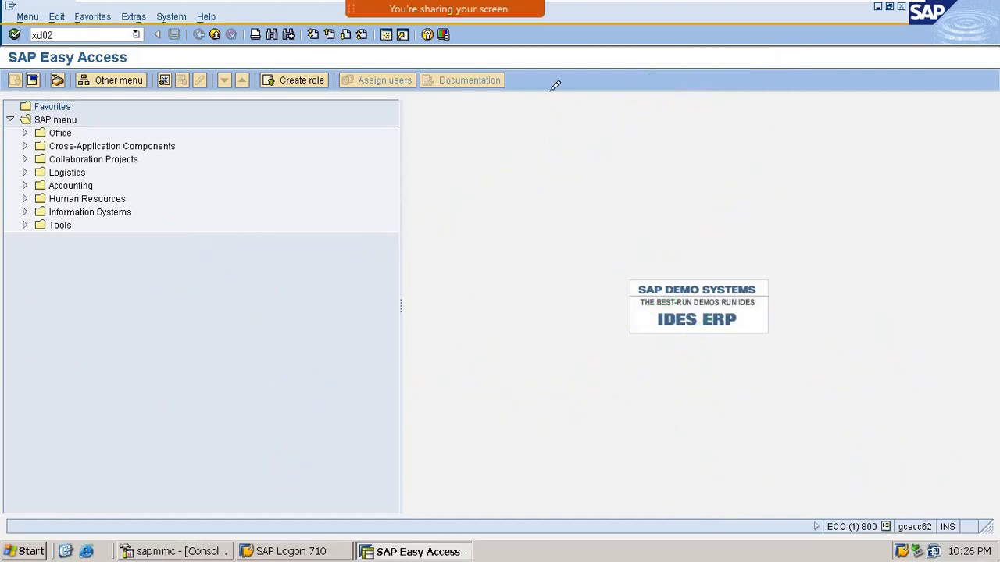
key("Return")
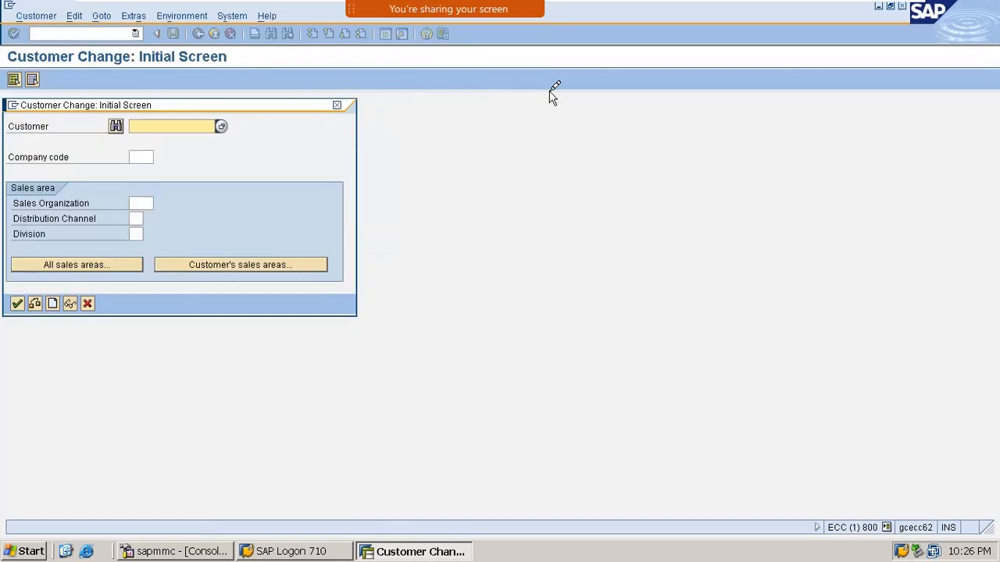
key("BackSpace")
key("Down")
key("Return")
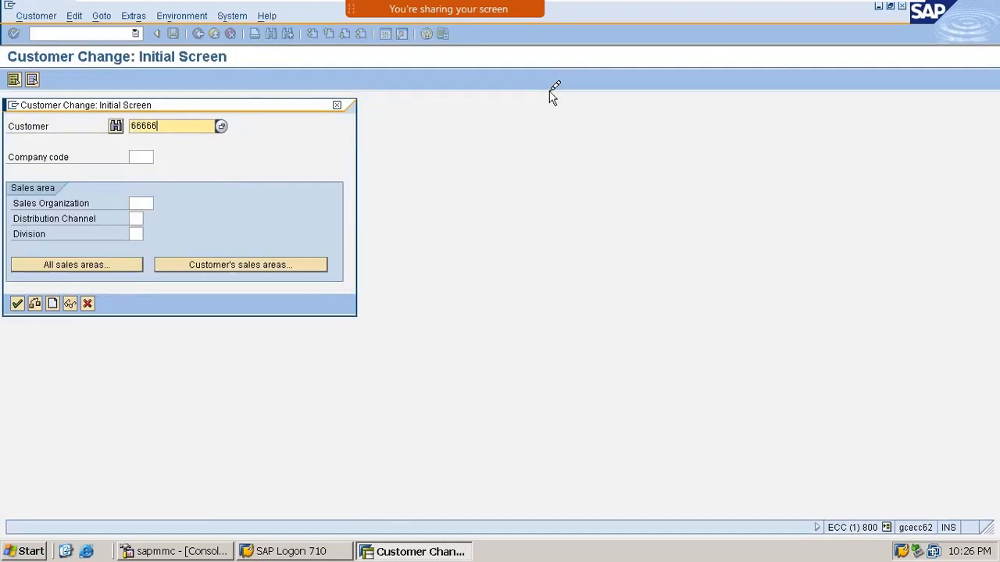
left_click(267, 260)
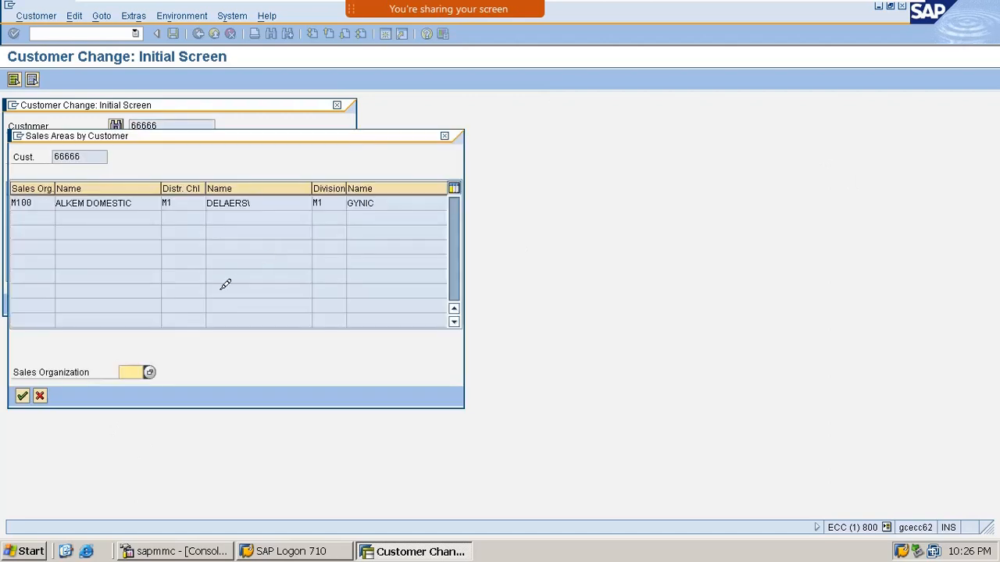
double_click(129, 201)
key("Return")
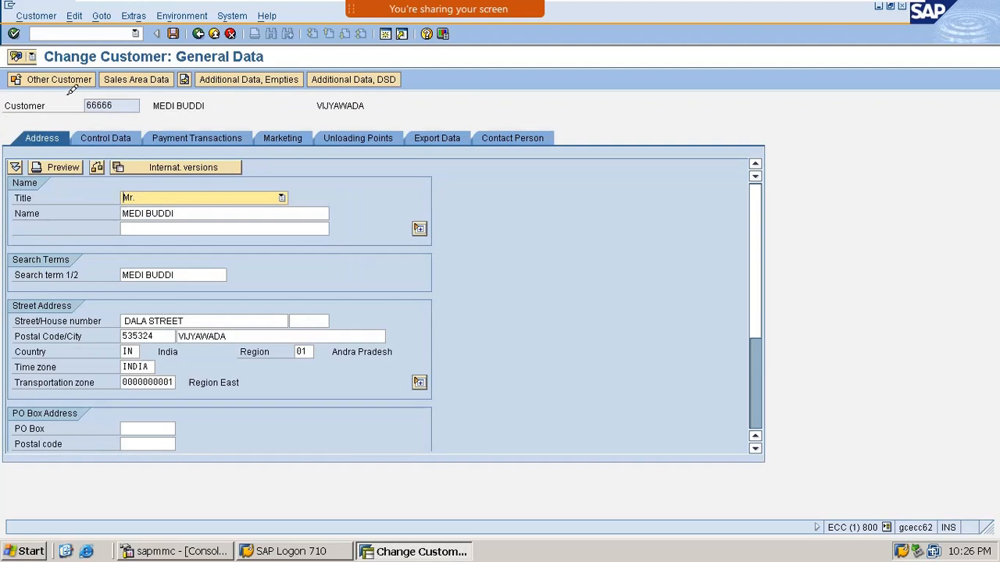
Step: Look through the customer's general data, including the payment transactions and the control data
left_click(152, 72)
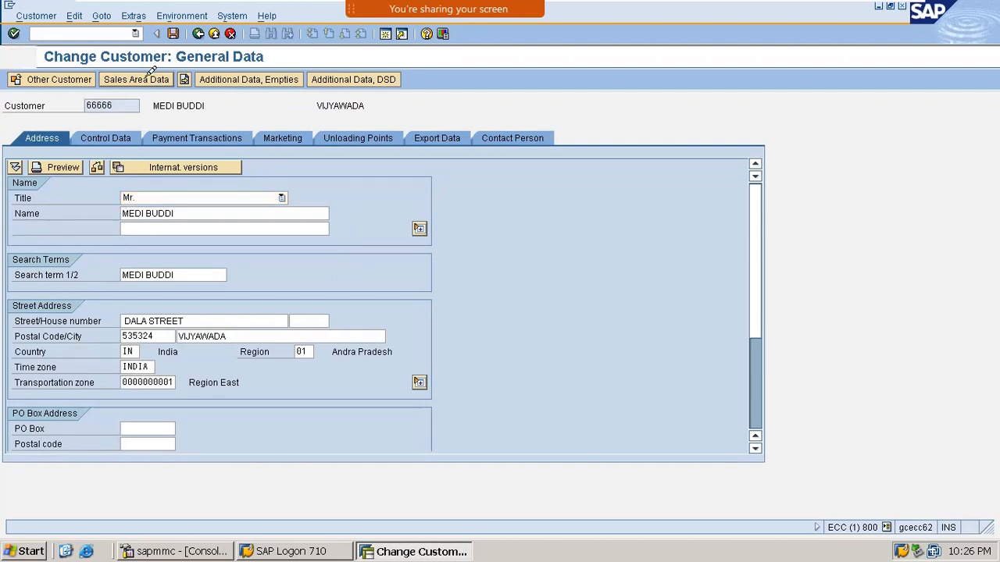
left_click(127, 72)
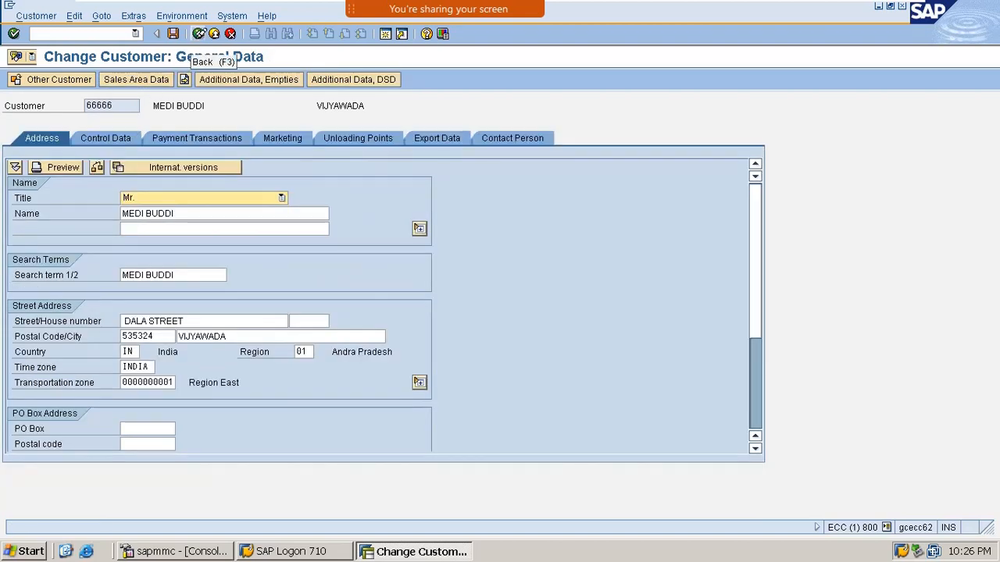
left_click(121, 139)
left_click(172, 132)
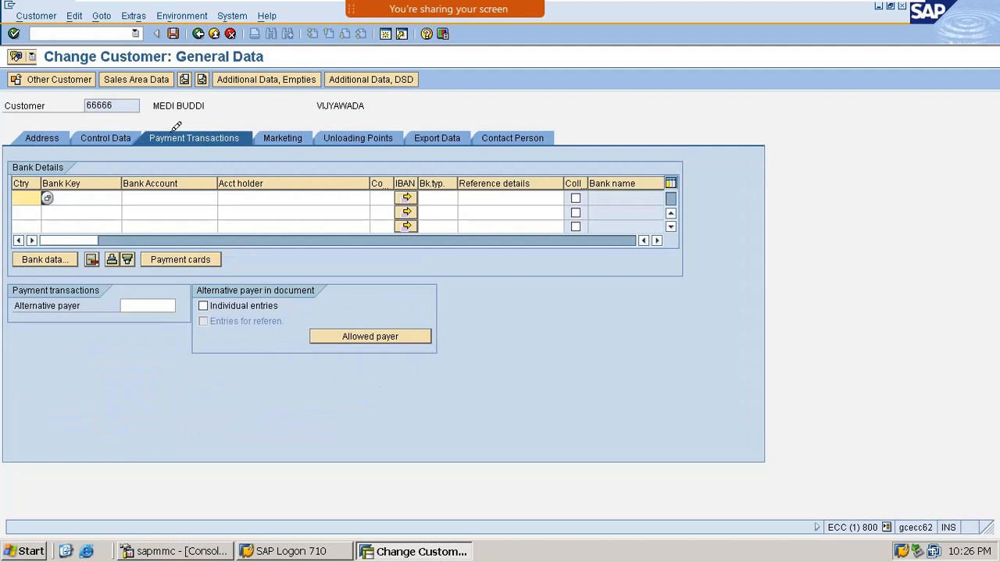
left_click(127, 135)
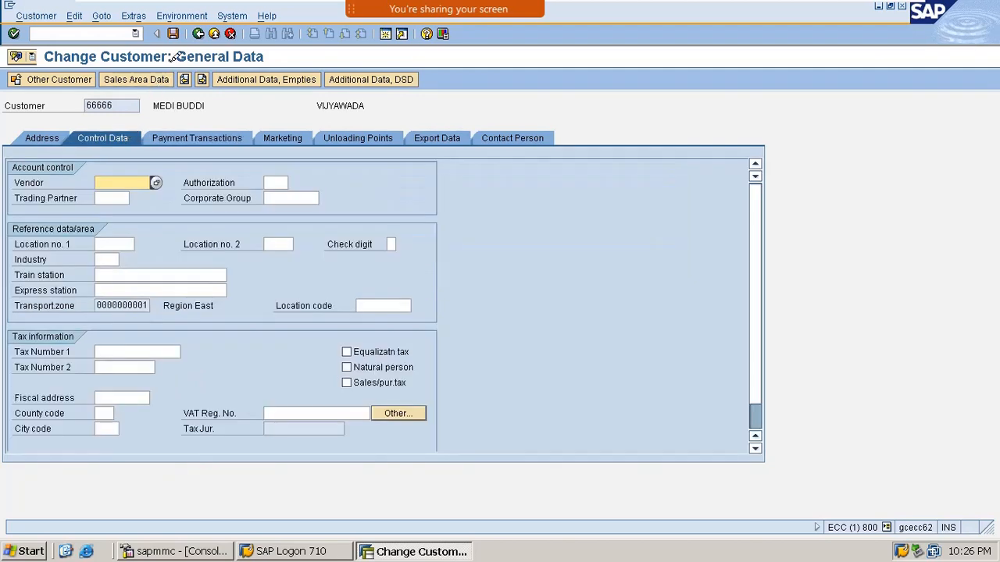
Step: Reopen the customer with company code M100 and display its company code data
left_click(186, 33)
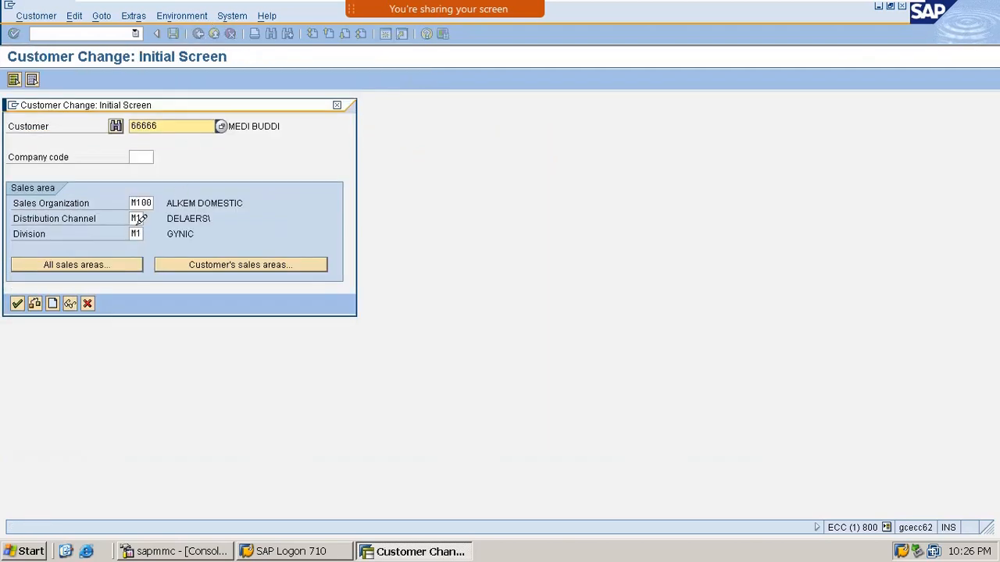
left_click(148, 151)
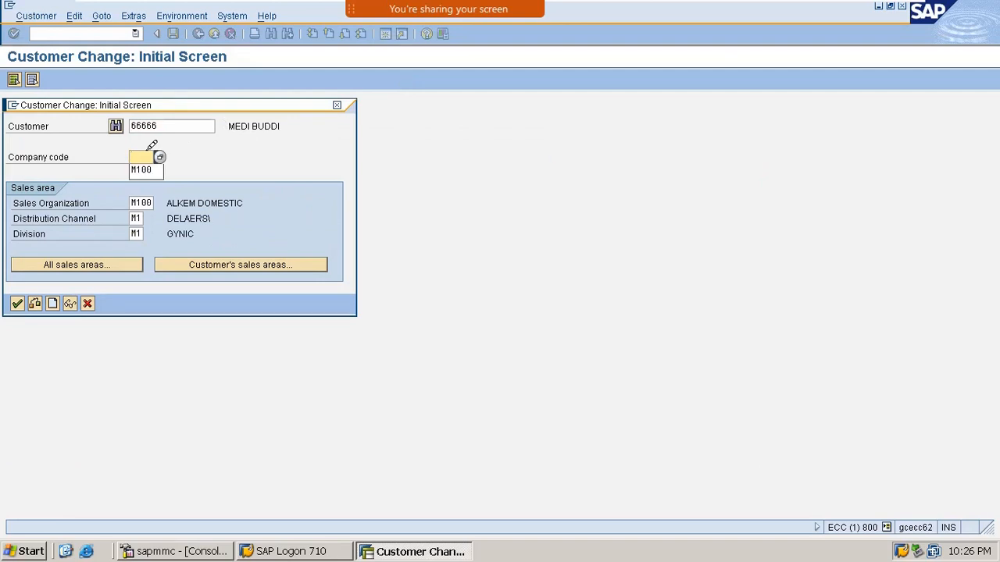
key("Down")
key("Return")
key("Return")
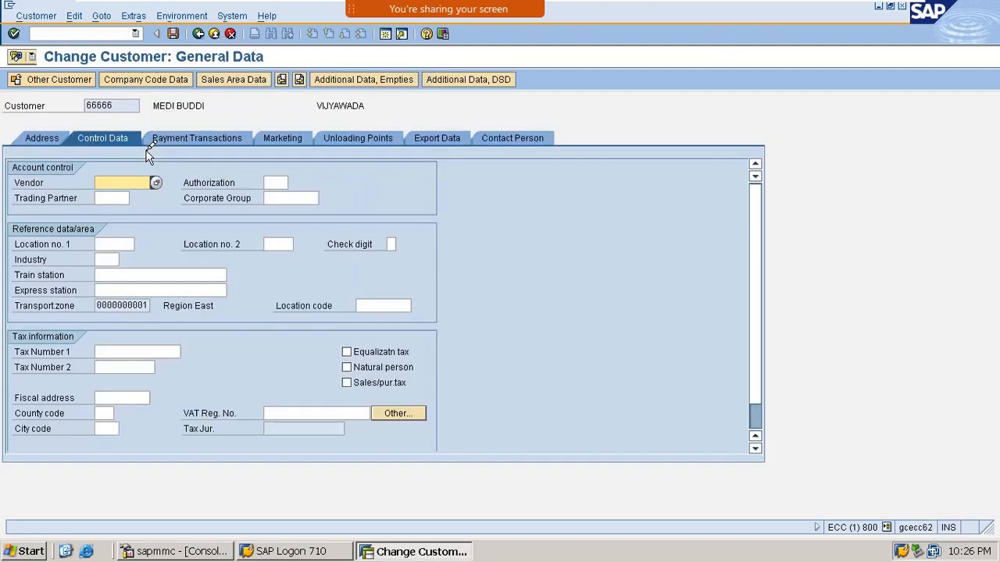
left_click(165, 79)
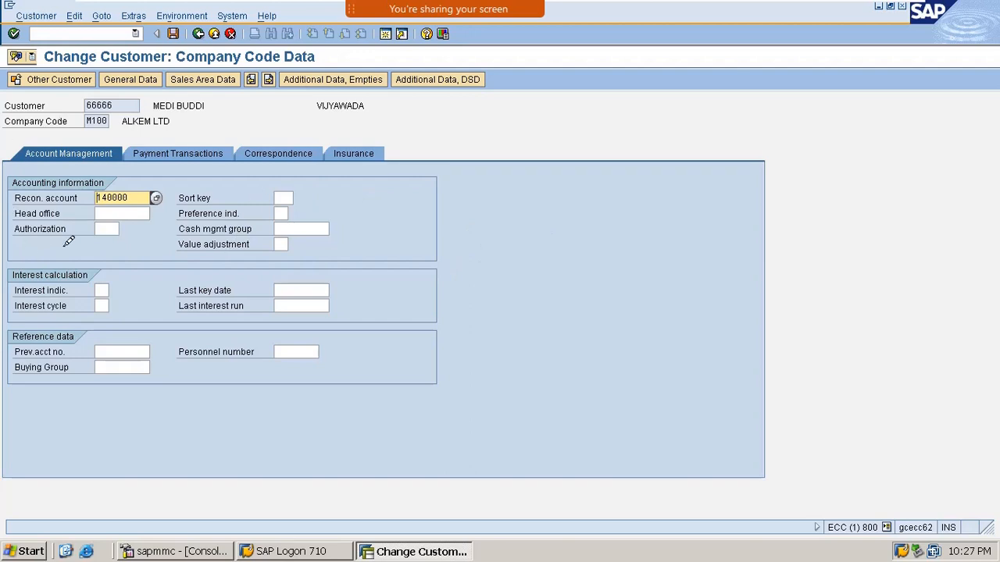
Step: Point out the reconciliation account in the account management data, and leave the customer change transaction
left_click_drag(101, 192, 157, 197)
left_click(199, 34)
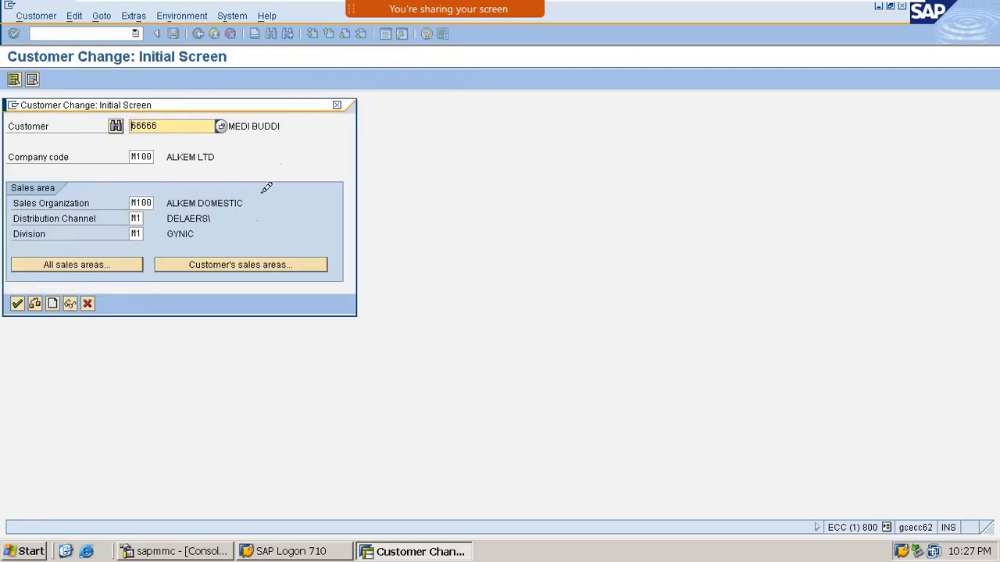
left_click(336, 104)
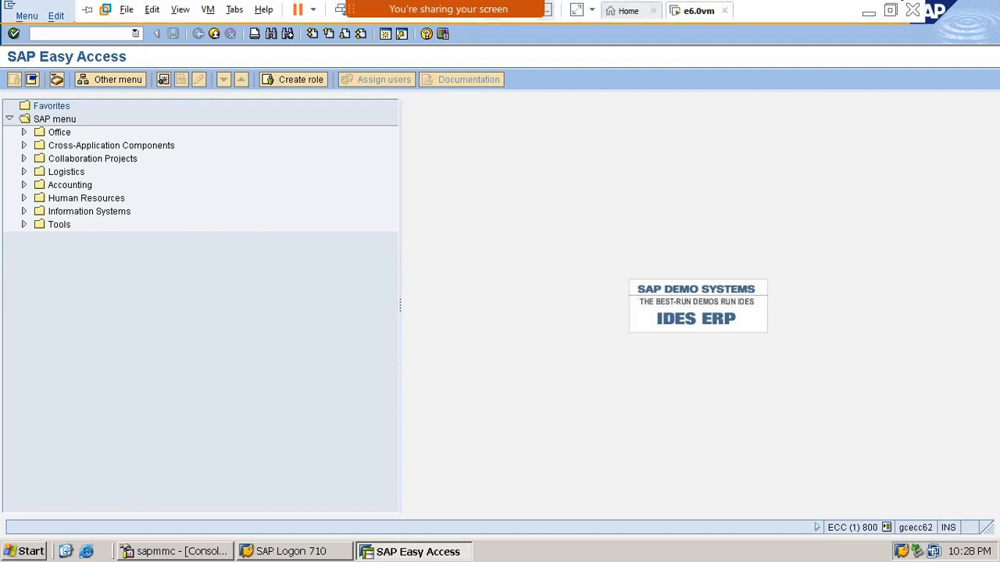
Step: Start annotating the shared screen again and handwrite an underlined "Custom" with a check mark below it
mouse_move(529, 7)
left_click(712, 18)
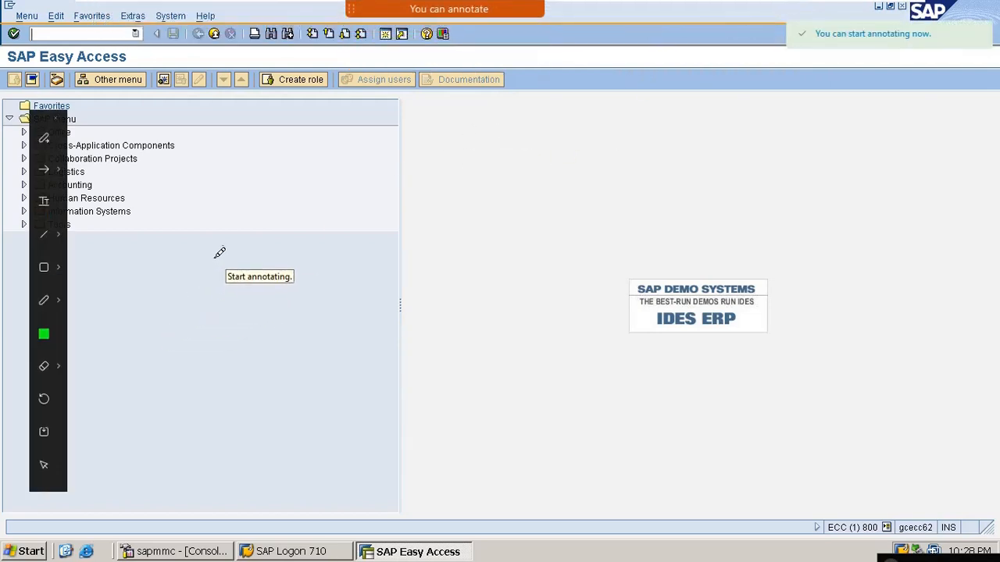
mouse_move(217, 259)
left_mouse_down()
mouse_move(183, 290)
mouse_move(208, 326)
left_mouse_up()
left_click_drag(172, 365, 272, 298)
mouse_move(237, 267)
left_mouse_down()
mouse_move(238, 280)
mouse_move(328, 232)
mouse_move(359, 227)
mouse_move(365, 206)
left_mouse_up()
left_click_drag(434, 191, 473, 186)
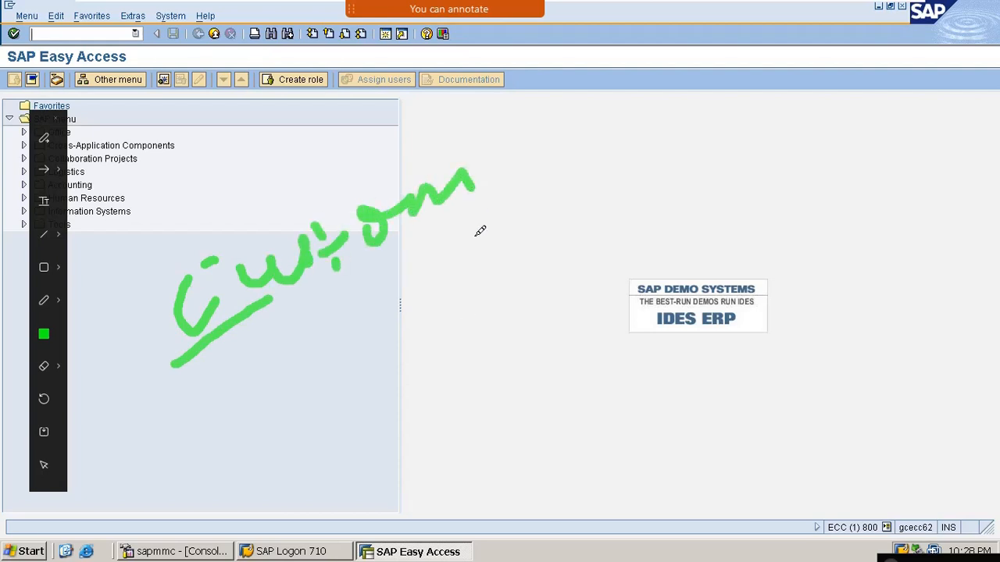
mouse_move(388, 293)
left_mouse_down()
mouse_move(403, 351)
mouse_move(484, 300)
left_mouse_up()
Step: Handwrite "Plant + Division" beside "Custom" with a large brace around it, and clear the annotations
mouse_move(591, 210)
left_mouse_down()
mouse_move(617, 244)
mouse_move(629, 194)
mouse_move(611, 222)
left_mouse_up()
left_click_drag(643, 159, 664, 216)
mouse_move(698, 164)
left_mouse_down()
mouse_move(683, 203)
mouse_move(725, 161)
mouse_move(765, 160)
left_mouse_up()
mouse_move(779, 109)
left_mouse_down()
mouse_move(783, 150)
mouse_move(804, 121)
left_mouse_up()
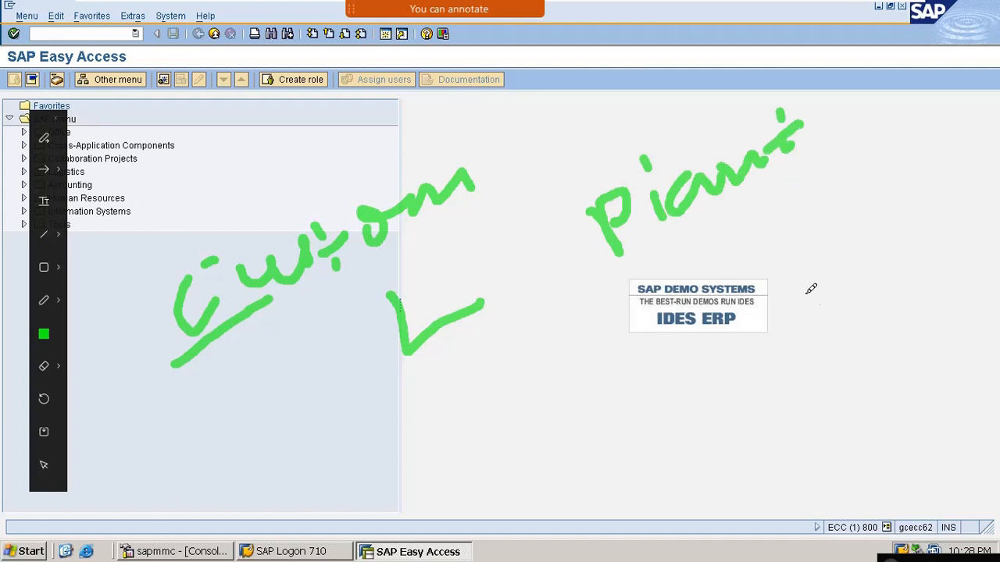
mouse_move(734, 269)
left_mouse_down()
mouse_move(792, 237)
mouse_move(764, 255)
left_mouse_up()
left_click_drag(785, 291, 805, 289)
mouse_move(814, 222)
left_mouse_down()
mouse_move(852, 275)
mouse_move(883, 228)
mouse_move(898, 270)
left_mouse_up()
left_click(873, 212)
mouse_move(894, 210)
left_mouse_down()
mouse_move(922, 239)
mouse_move(934, 210)
mouse_move(948, 226)
left_mouse_up()
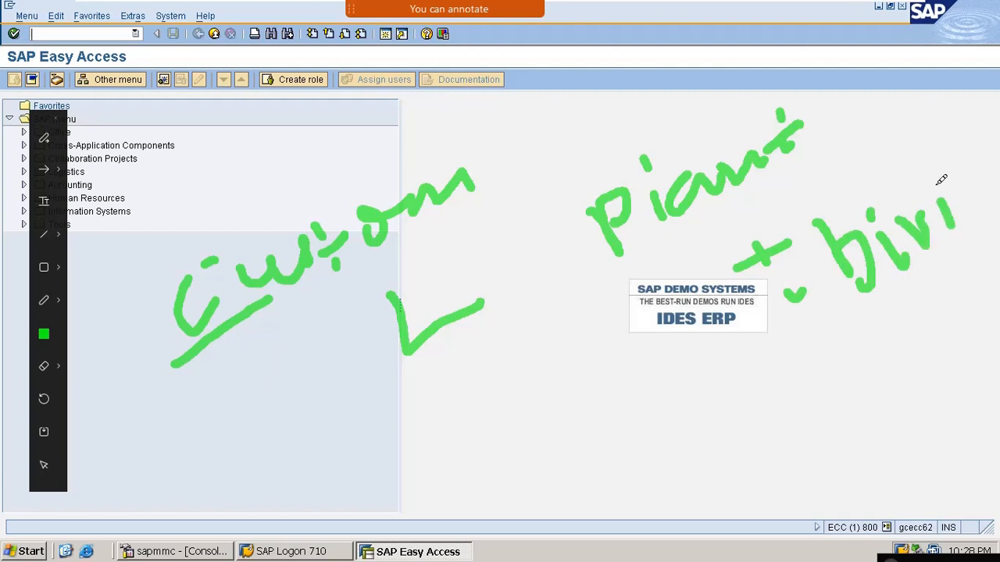
left_click(936, 181)
mouse_move(959, 181)
left_mouse_down()
mouse_move(965, 213)
mouse_move(978, 181)
mouse_move(998, 180)
left_mouse_up()
left_click(980, 160)
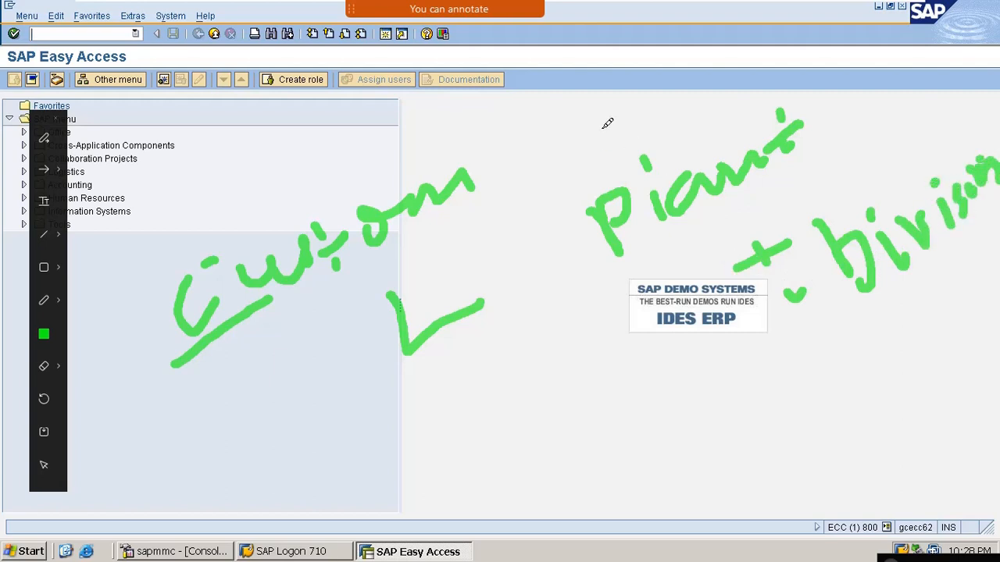
mouse_move(603, 127)
left_mouse_down()
mouse_move(634, 325)
mouse_move(889, 378)
left_mouse_up()
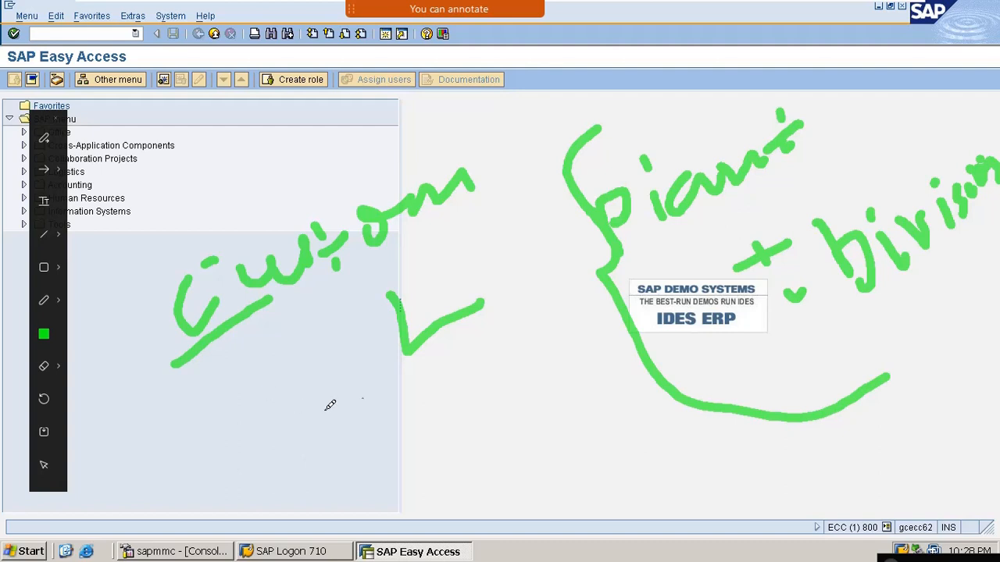
key("Escape")
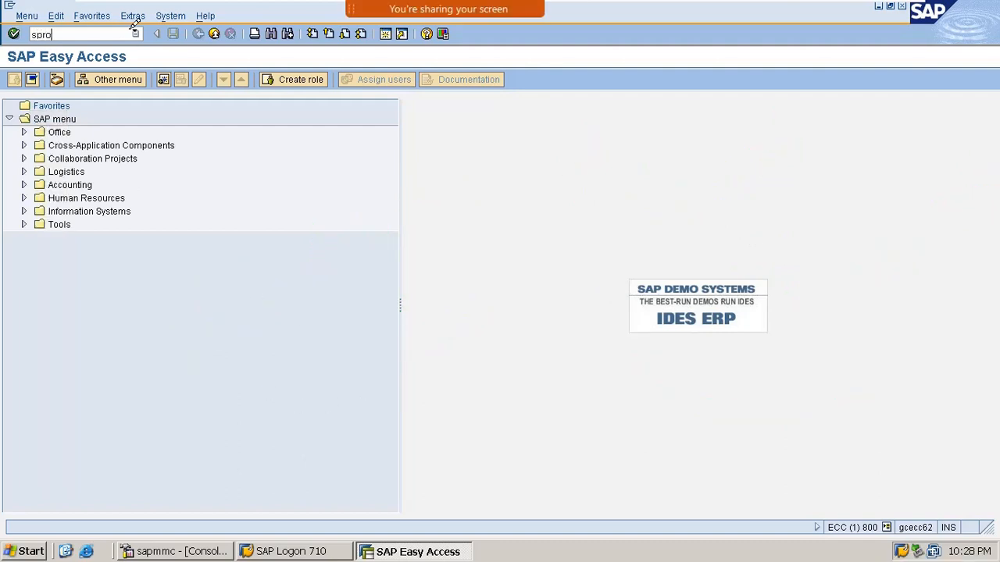
Step: Open the implementation guide and expand Sales and Distribution, Basic Functions, Account Assignment/Costing down to Reconciliation Account Determination
key("Return")
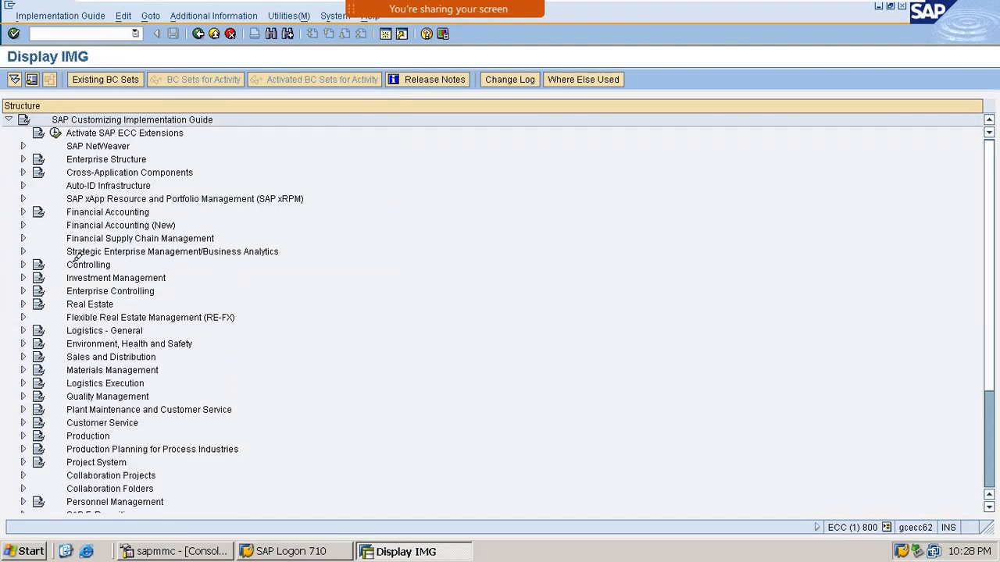
left_click(23, 357)
scroll(82, 328, "down", 1)
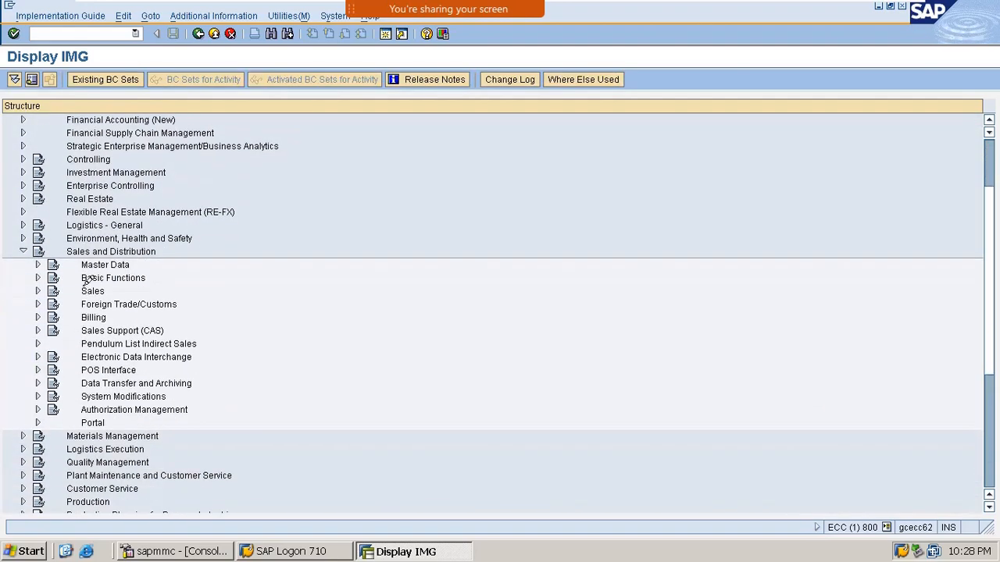
left_click(38, 278)
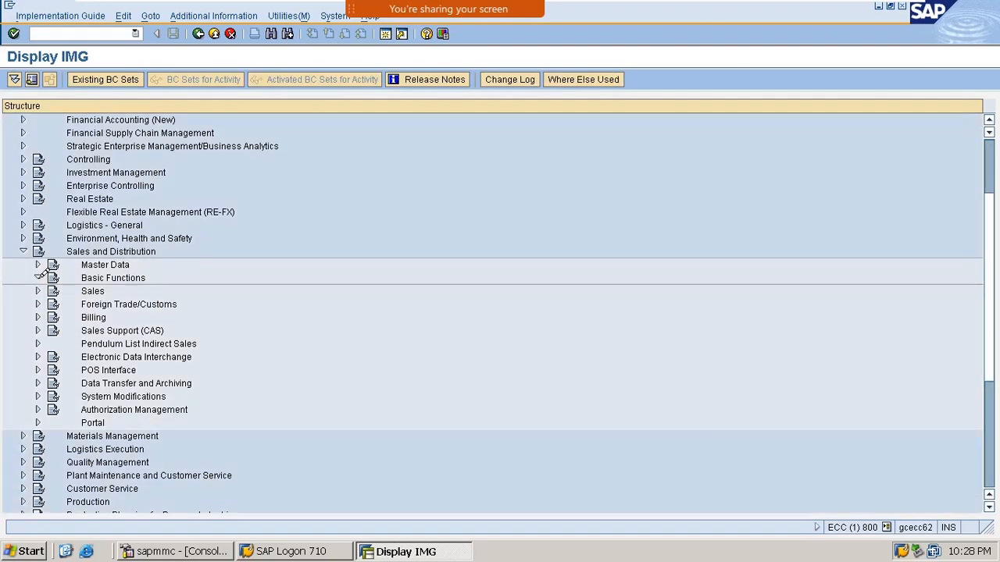
scroll(107, 296, "down", 2)
scroll(100, 286, "down", 3)
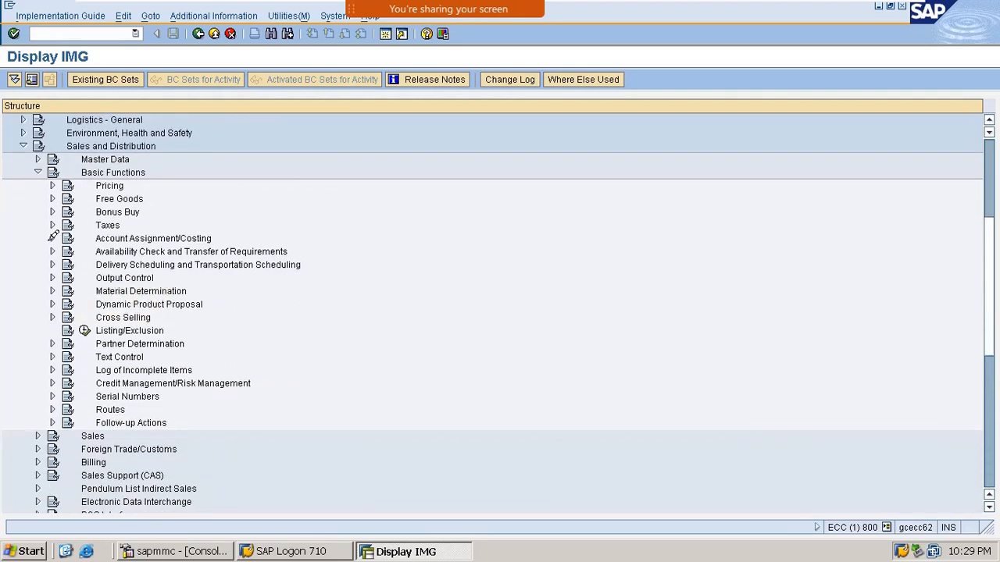
left_click(52, 238)
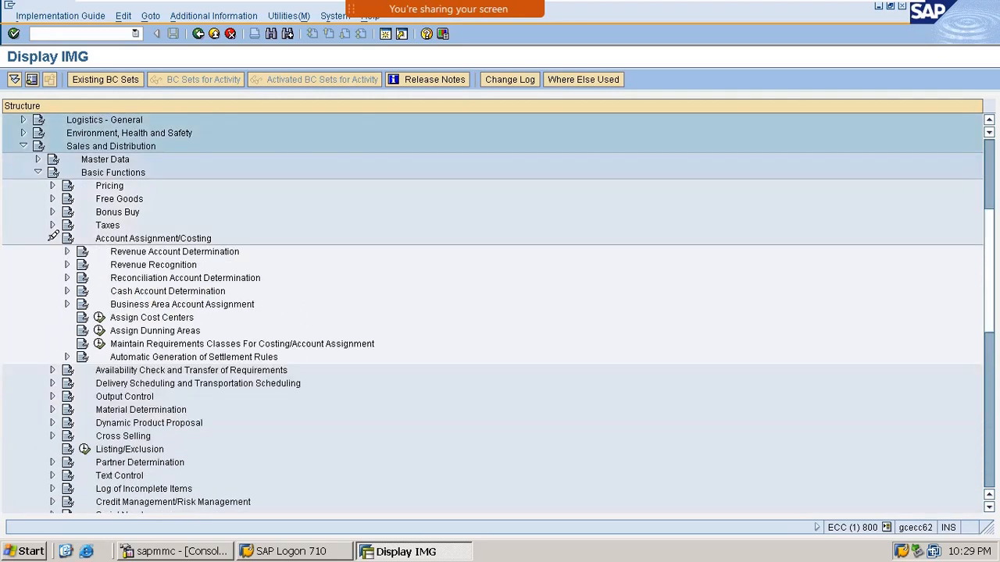
left_click(68, 278)
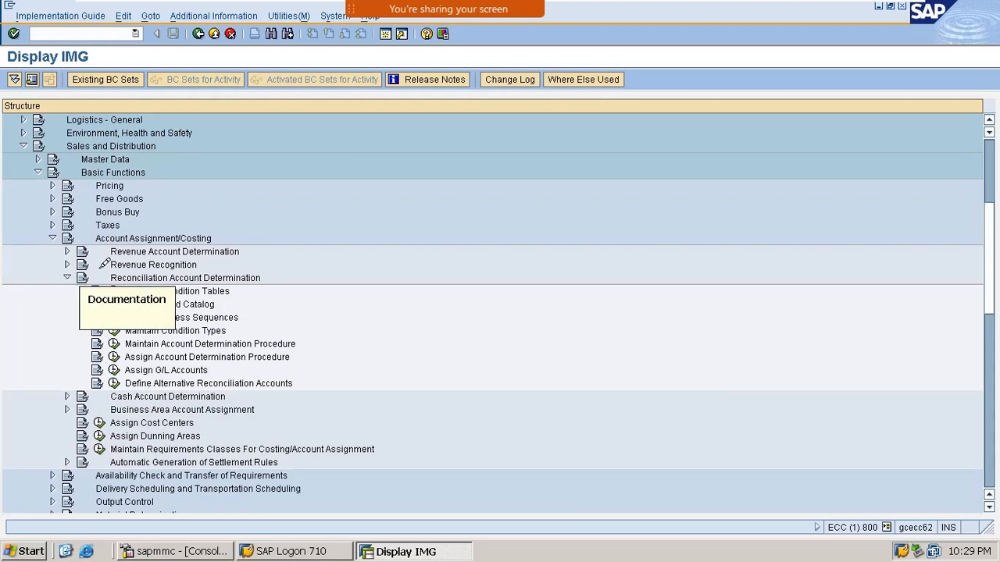
Step: Point out the condition tables, access sequences, condition types, account determination procedure and G/L account assignment activities under Reconciliation Account Determination
left_click(229, 291)
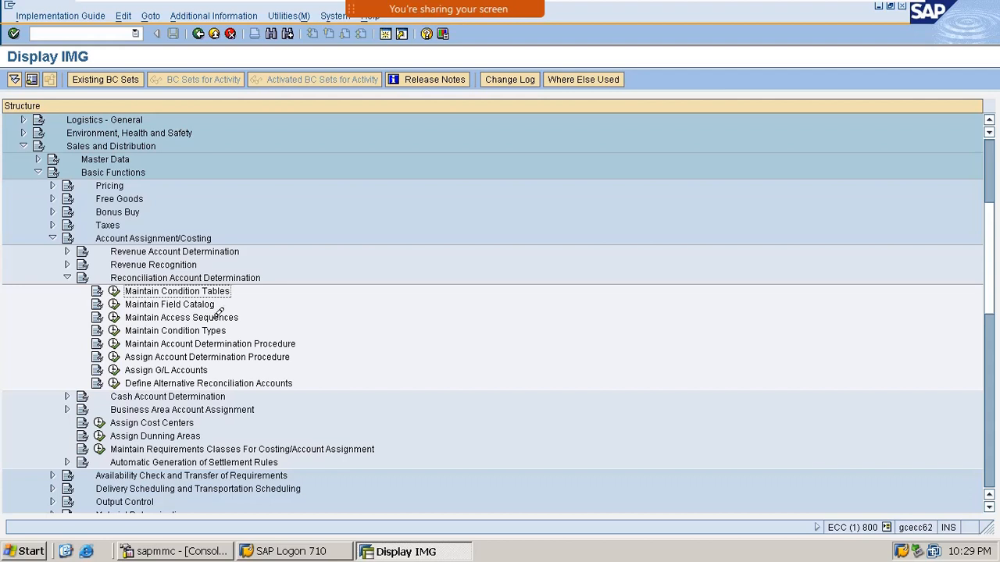
left_click(217, 317)
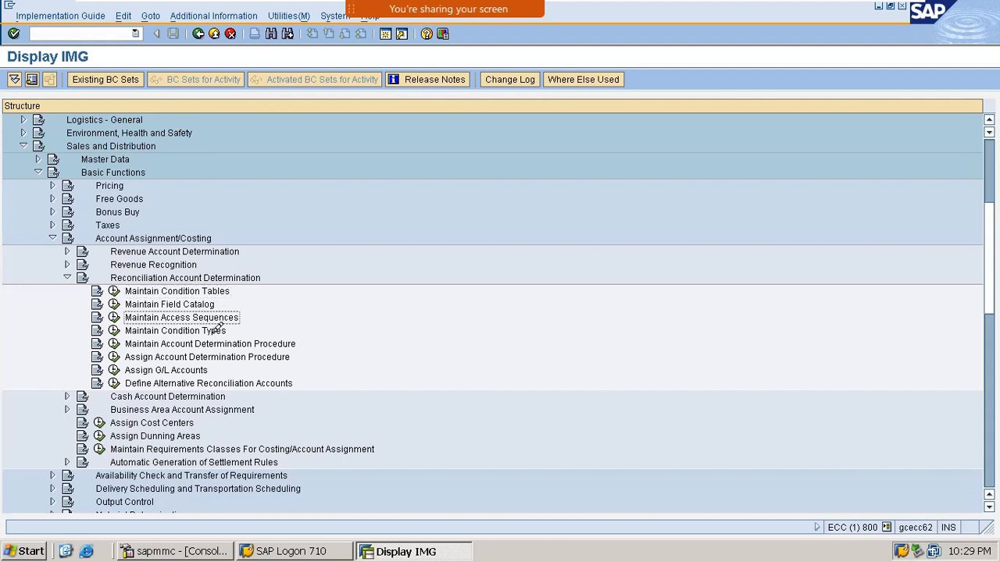
left_click(217, 329)
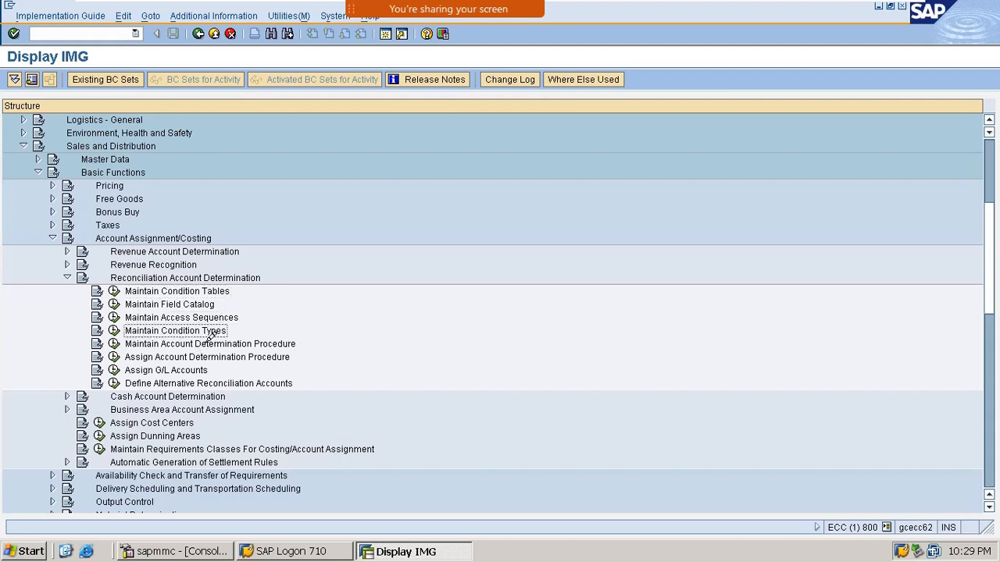
left_click(214, 343)
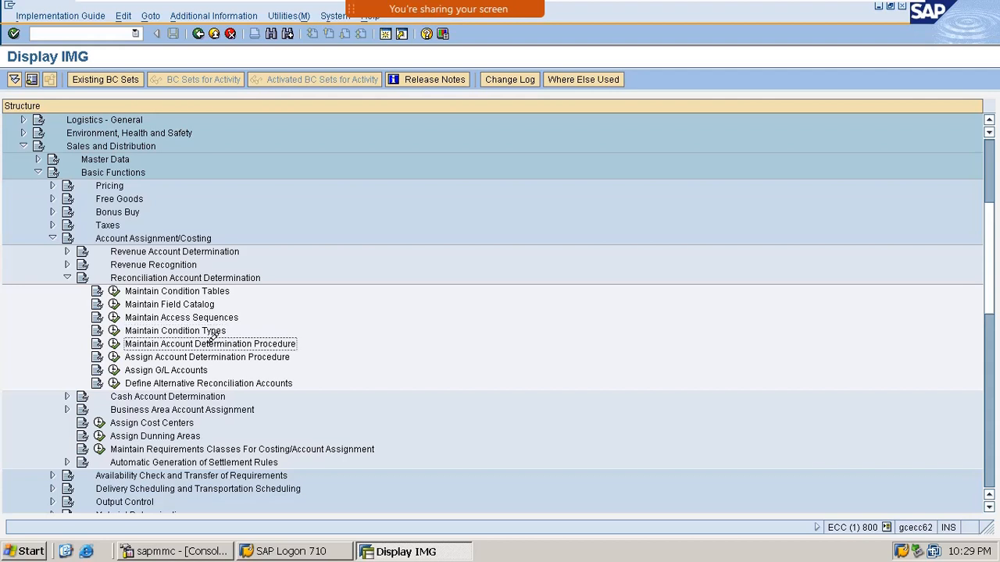
left_click(166, 370)
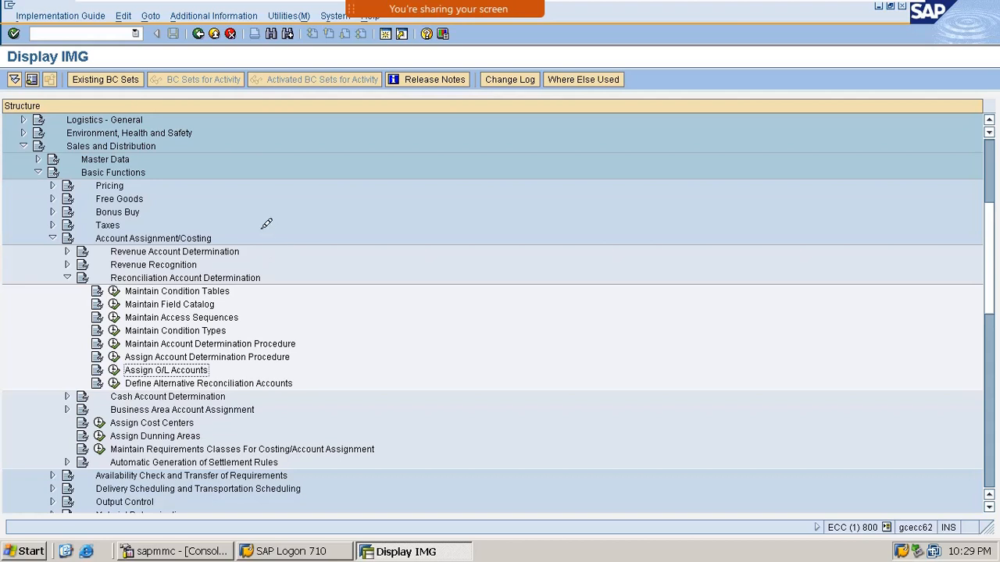
Step: Handwrite "SD 4" with further strokes and underlines beside the reconciliation account activities on the shared screen, and clear the annotations
mouse_move(582, 4)
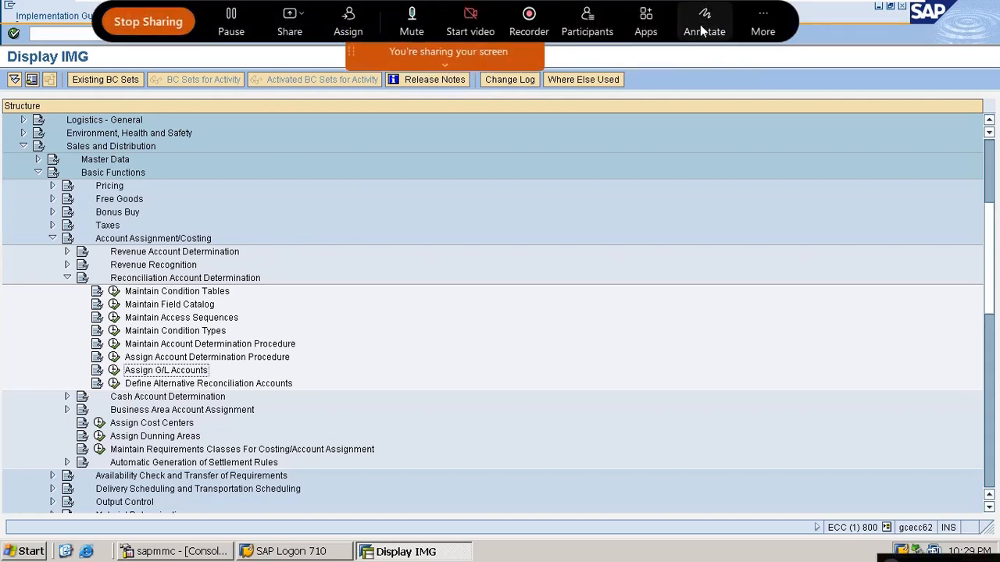
left_click(704, 23)
left_click_drag(474, 293, 433, 367)
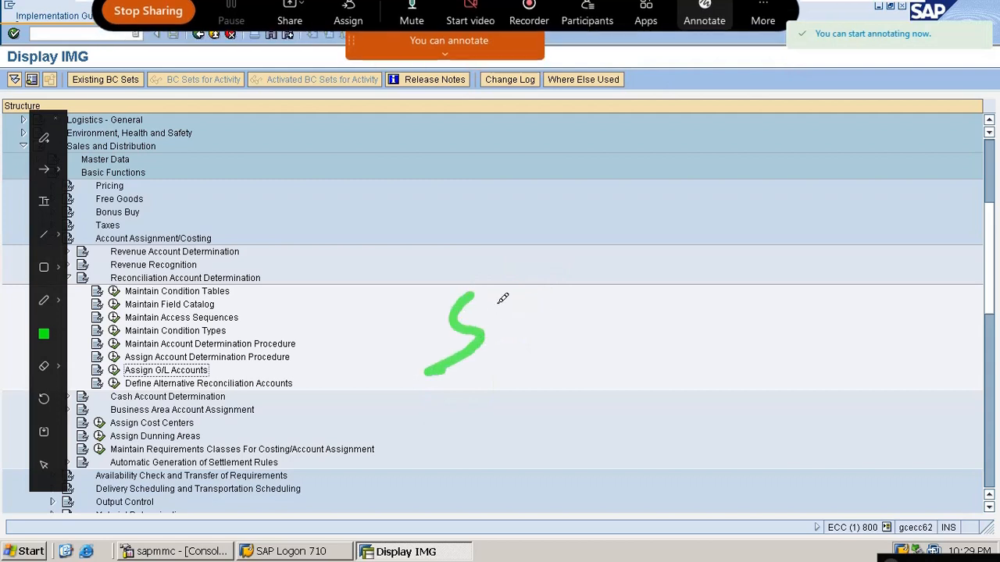
mouse_move(525, 296)
left_mouse_down()
mouse_move(539, 295)
mouse_move(535, 348)
left_mouse_up()
mouse_move(587, 270)
left_mouse_down()
mouse_move(634, 287)
mouse_move(622, 336)
left_mouse_up()
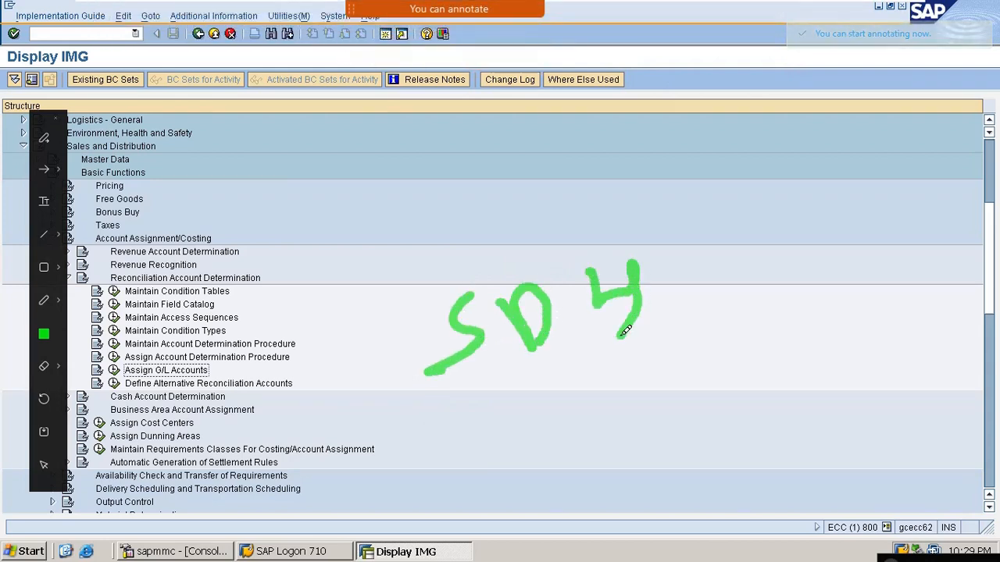
left_click_drag(705, 240, 728, 288)
mouse_move(737, 228)
left_mouse_down()
mouse_move(711, 251)
mouse_move(753, 241)
mouse_move(797, 248)
mouse_move(804, 196)
left_mouse_up()
left_click(778, 271)
left_click_drag(777, 274, 851, 228)
left_click_drag(750, 343, 842, 285)
left_click_drag(719, 390, 838, 318)
left_click_drag(482, 439, 584, 388)
left_click_drag(488, 465, 553, 429)
key("Escape")
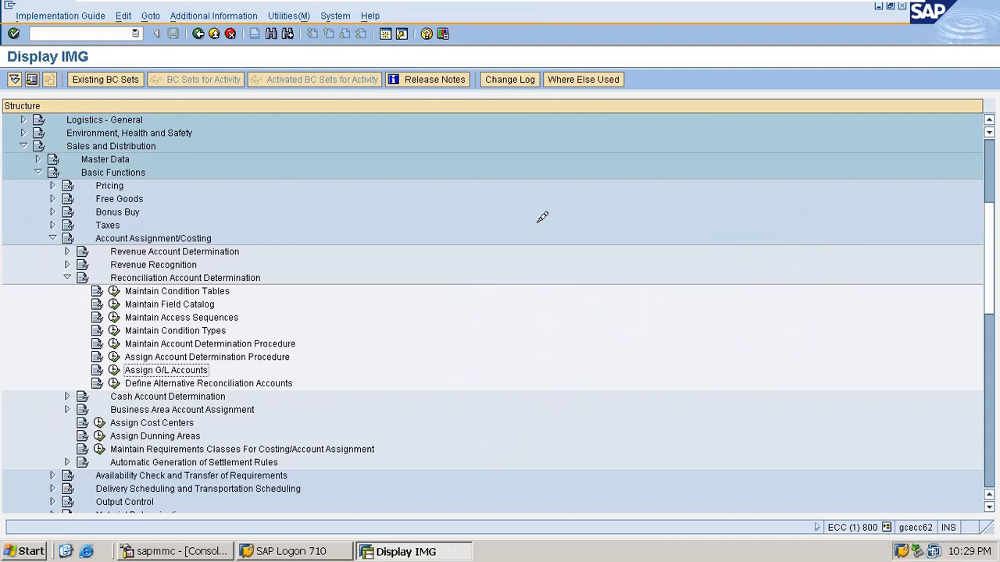
Step: Run Maintain Condition Tables for reconciliation account determination and try to open table 700 for changing
left_click(116, 286)
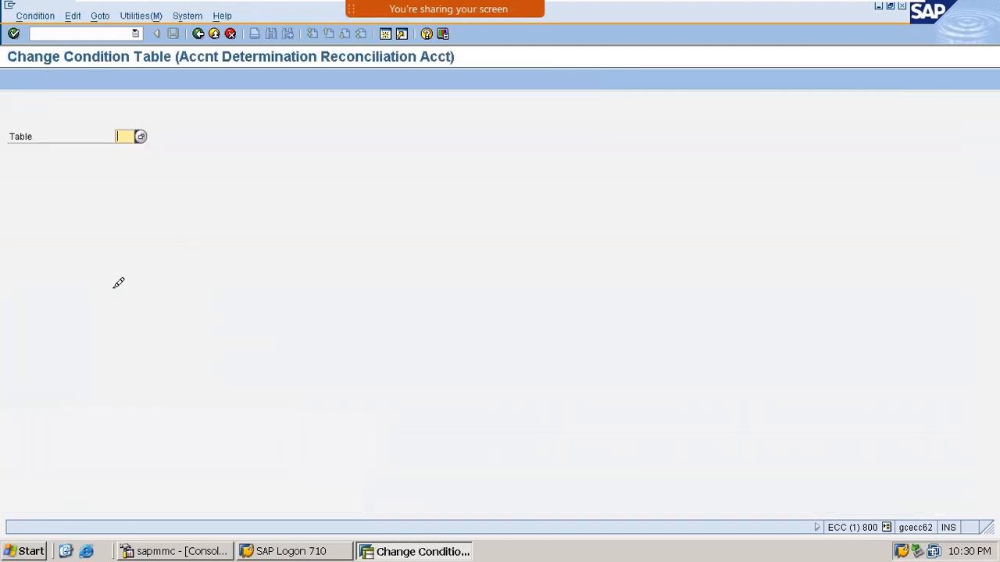
key("Return")
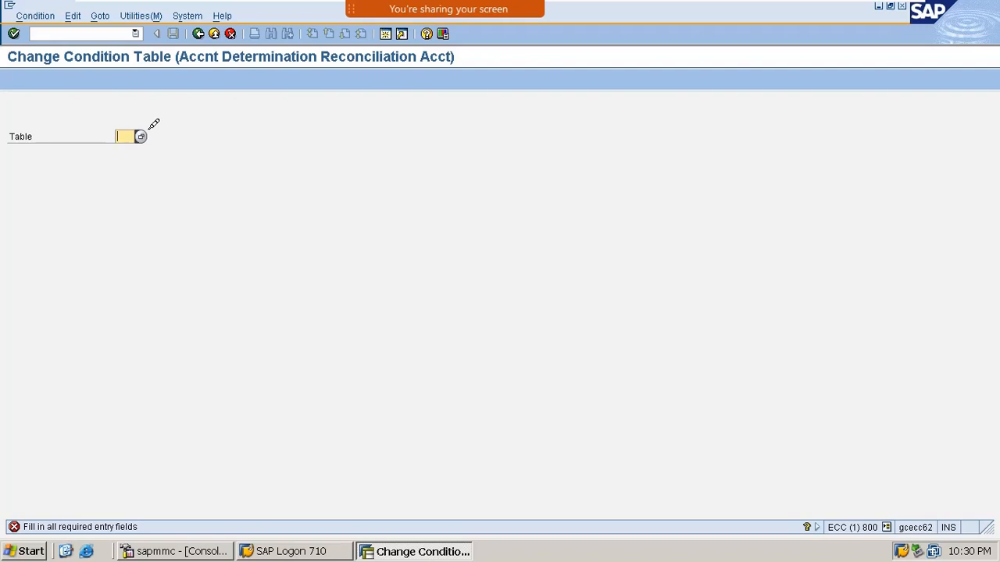
type("700")
key("Return")
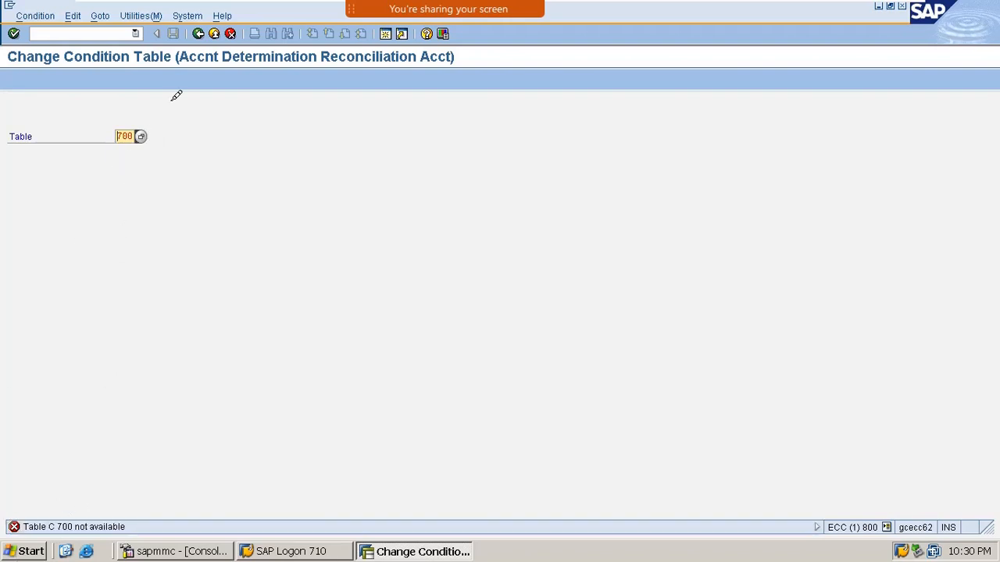
Step: Create condition table 700 and select Plant and Division from the field catalog as its fields
left_click(51, 10)
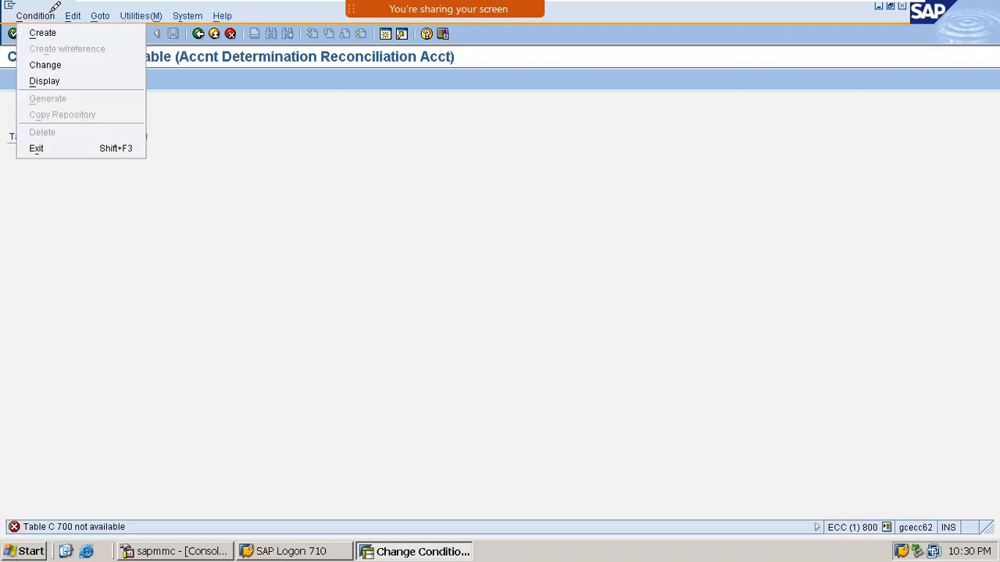
left_click(59, 30)
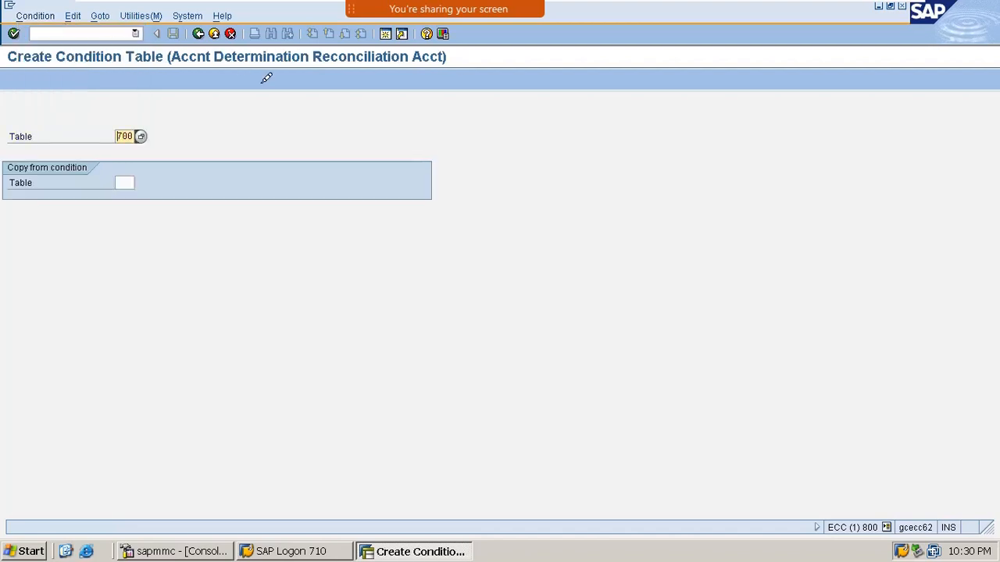
key("Return")
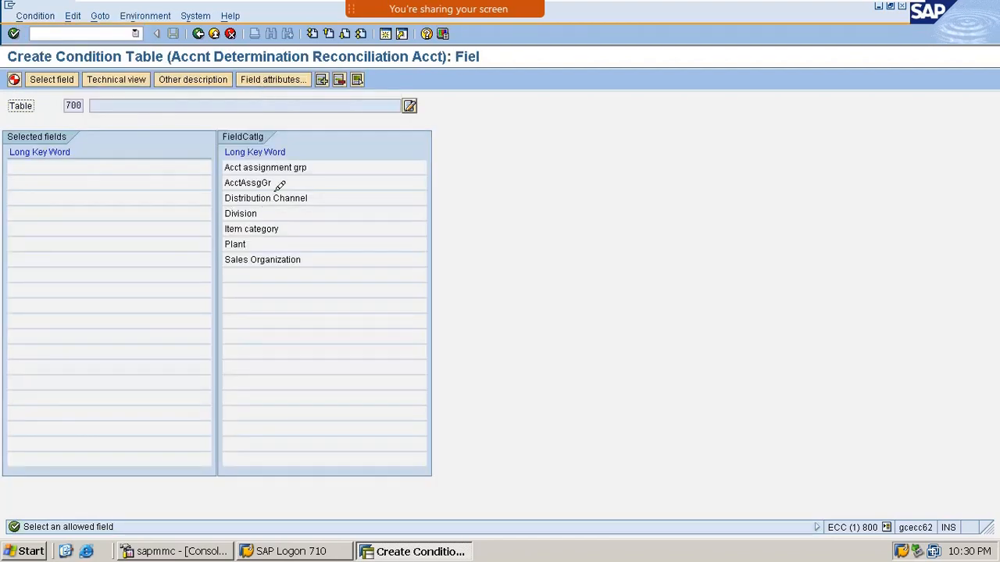
double_click(255, 244)
double_click(251, 211)
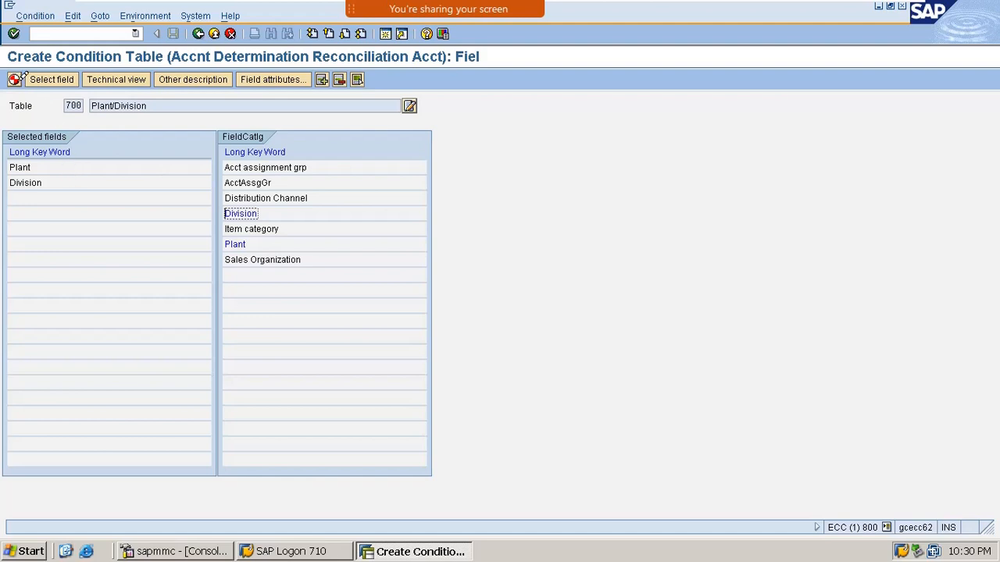
Step: Generate condition table 700 and save its object directory entry with package ZSD0
left_click(14, 79)
left_click(178, 247)
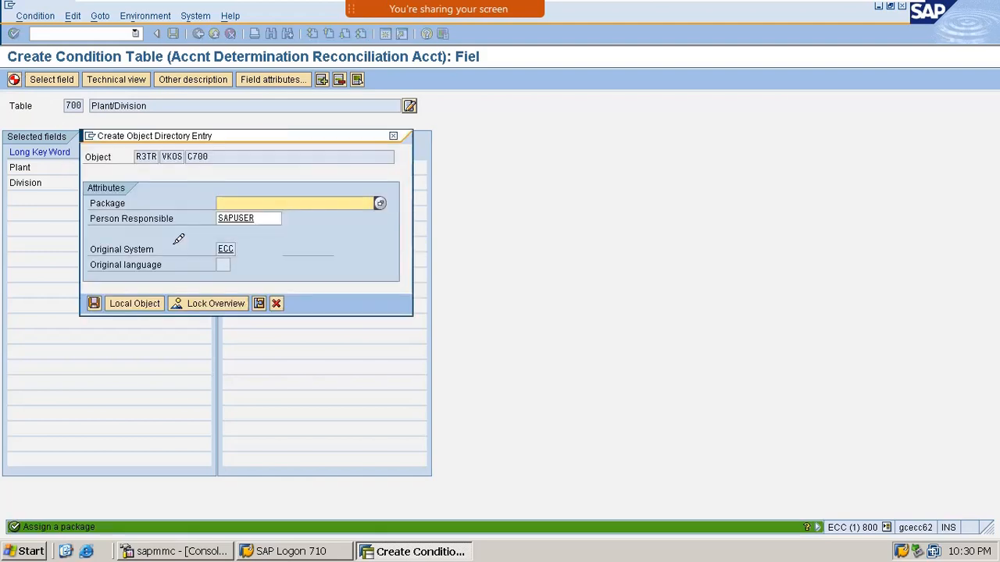
left_click(278, 201)
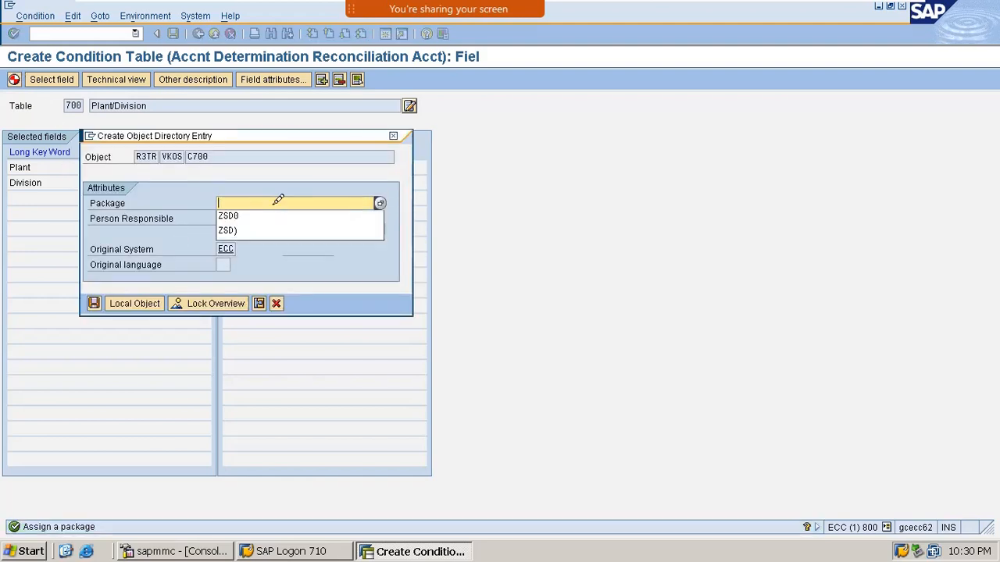
key("Return")
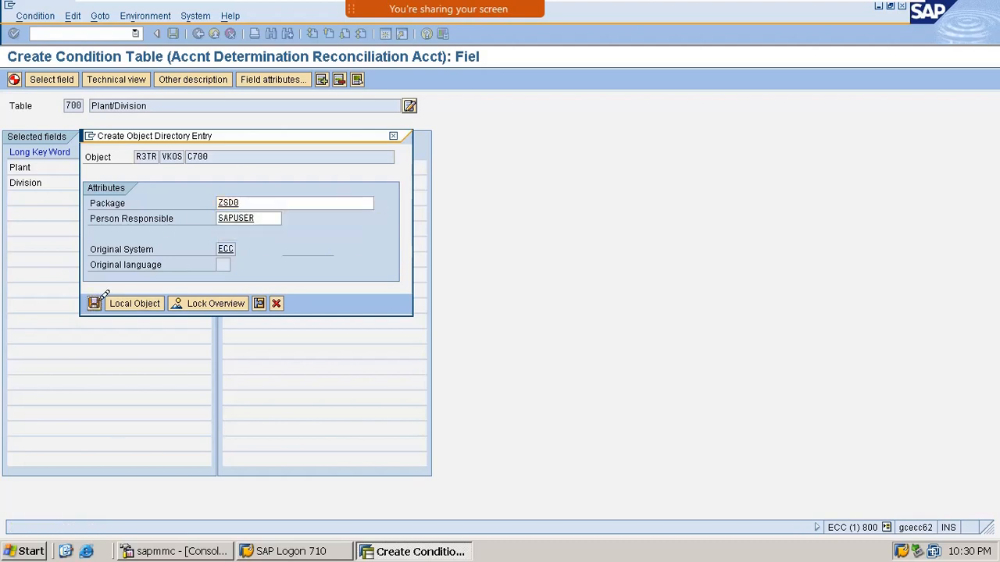
left_click(94, 303)
left_click(37, 226)
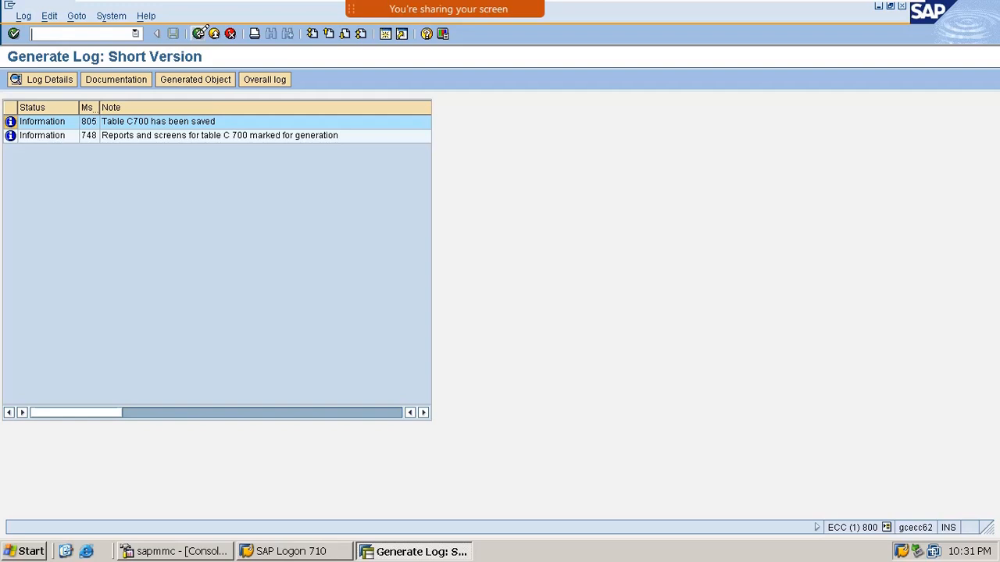
Step: Return from the generation log to the implementation guide and open Maintain Access Sequences for reconciliation account determination
left_click(199, 33)
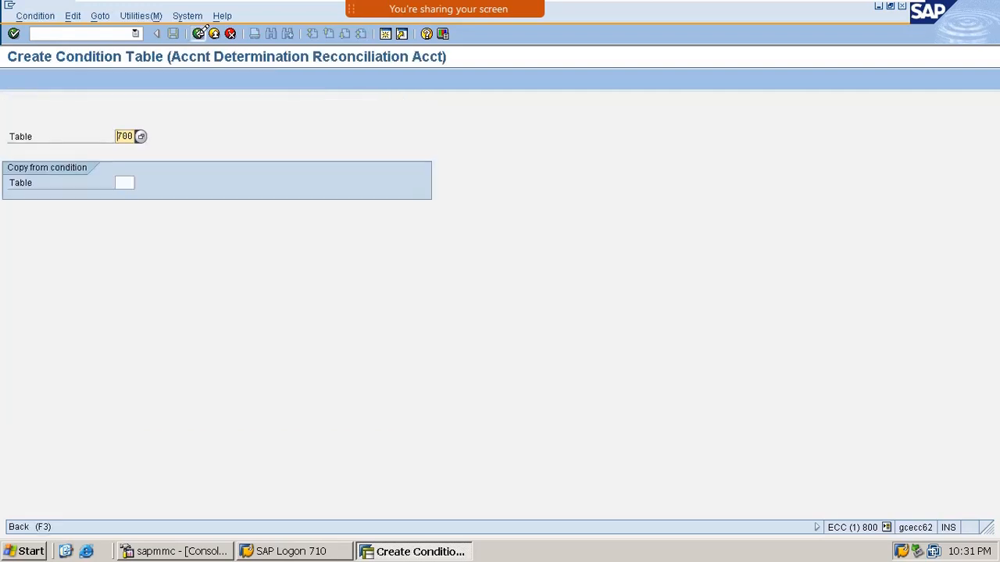
left_click(200, 33)
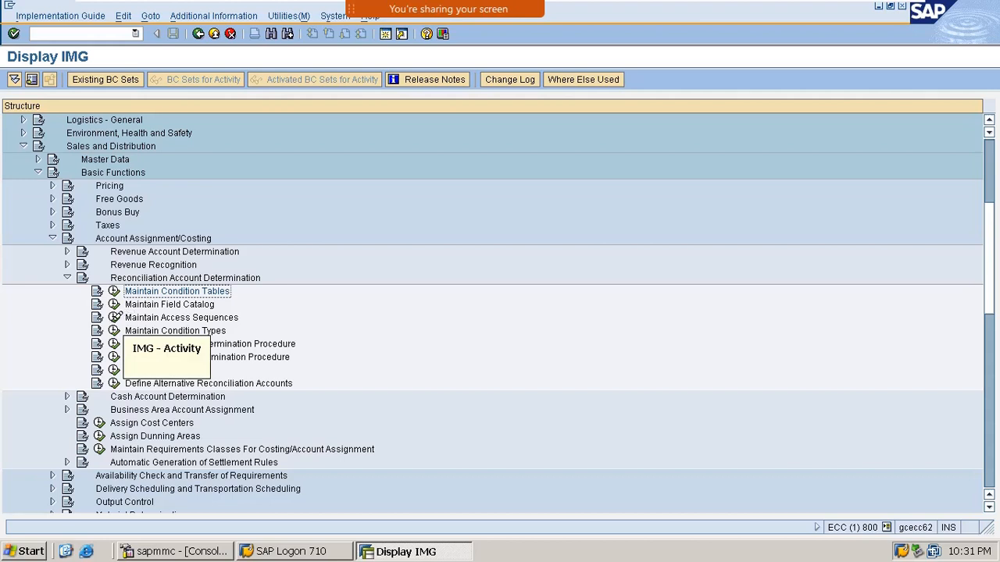
left_click(115, 317)
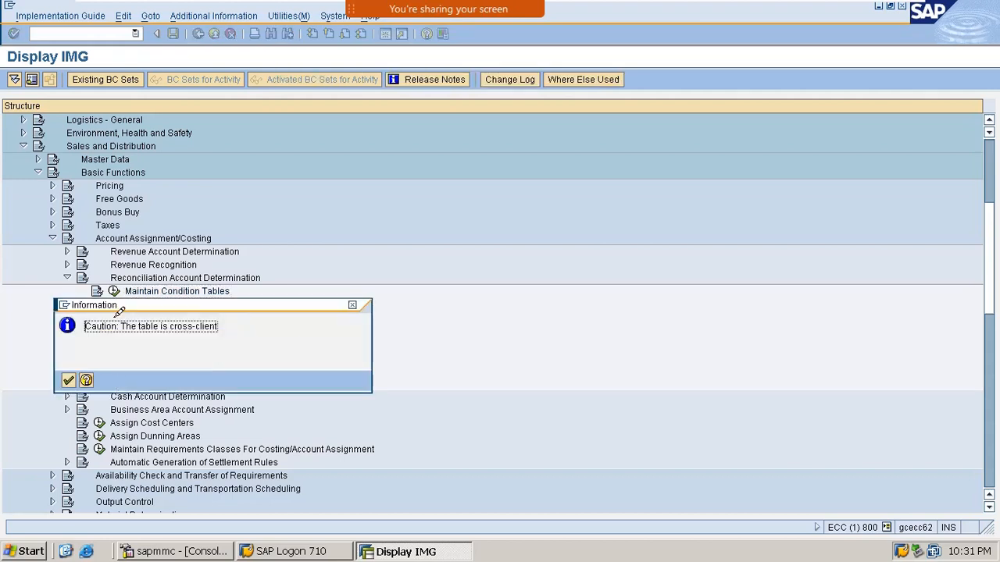
key("Return")
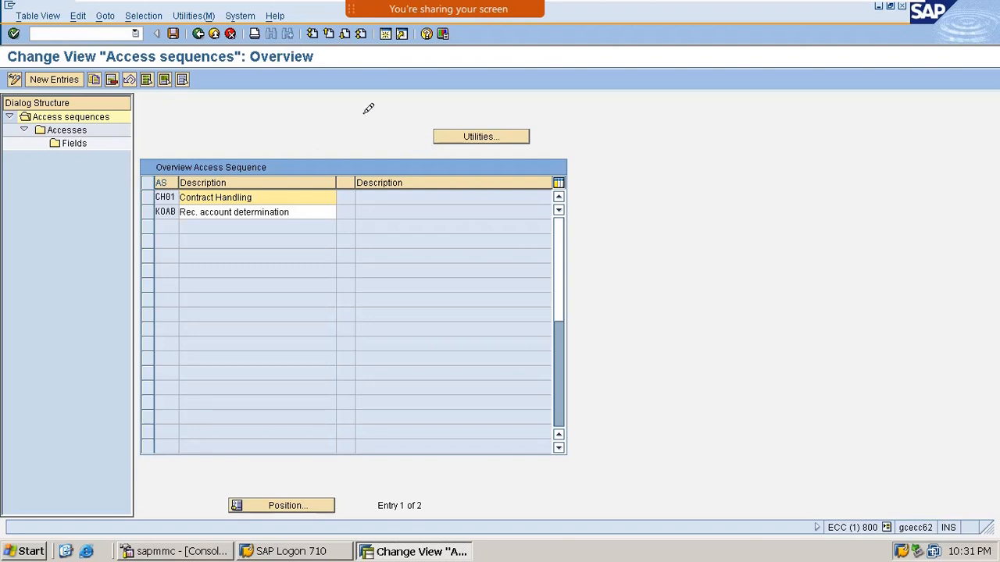
Step: Start annotating the shared screen and handwrite "KOFI" beside the access sequence overview, with a long underline and a check mark above it
left_click(699, 24)
left_click_drag(605, 191, 603, 245)
mouse_move(639, 205)
left_mouse_down()
mouse_move(648, 245)
mouse_move(658, 203)
mouse_move(706, 221)
left_mouse_up()
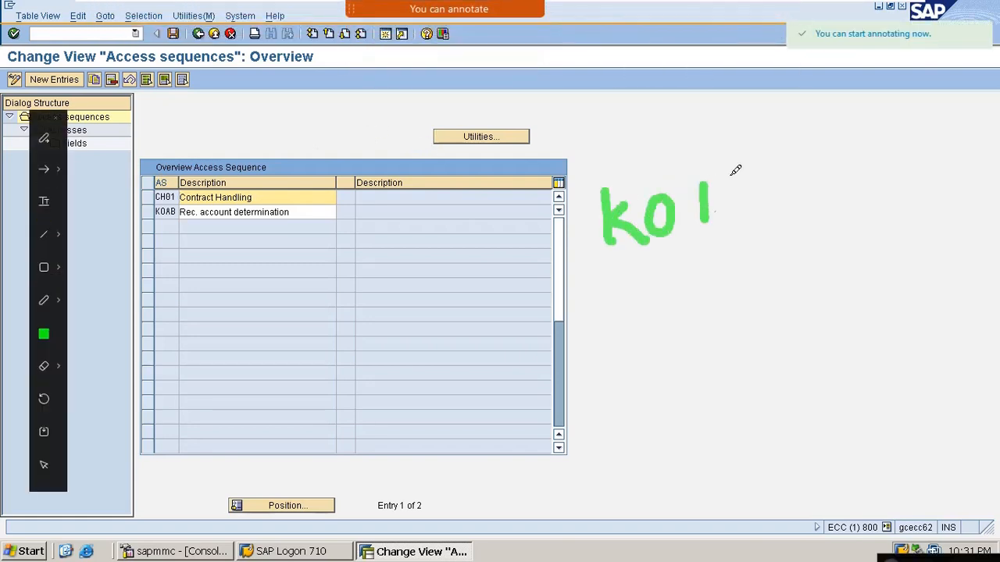
left_click_drag(691, 186, 740, 172)
mouse_move(707, 207)
left_mouse_down()
mouse_move(744, 196)
mouse_move(771, 201)
left_mouse_up()
left_click_drag(768, 153, 770, 156)
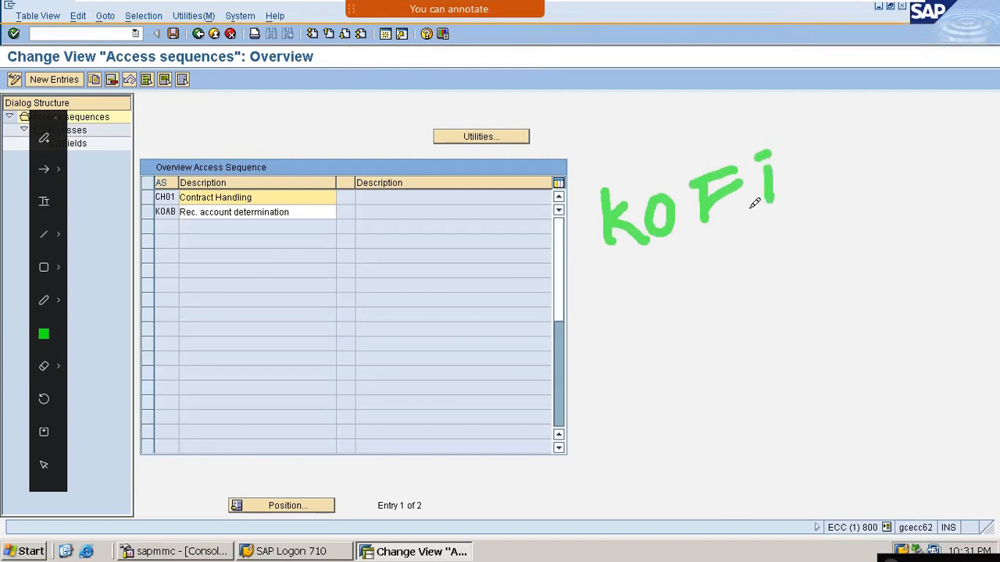
mouse_move(755, 228)
left_mouse_down()
mouse_move(794, 200)
mouse_move(521, 352)
left_mouse_up()
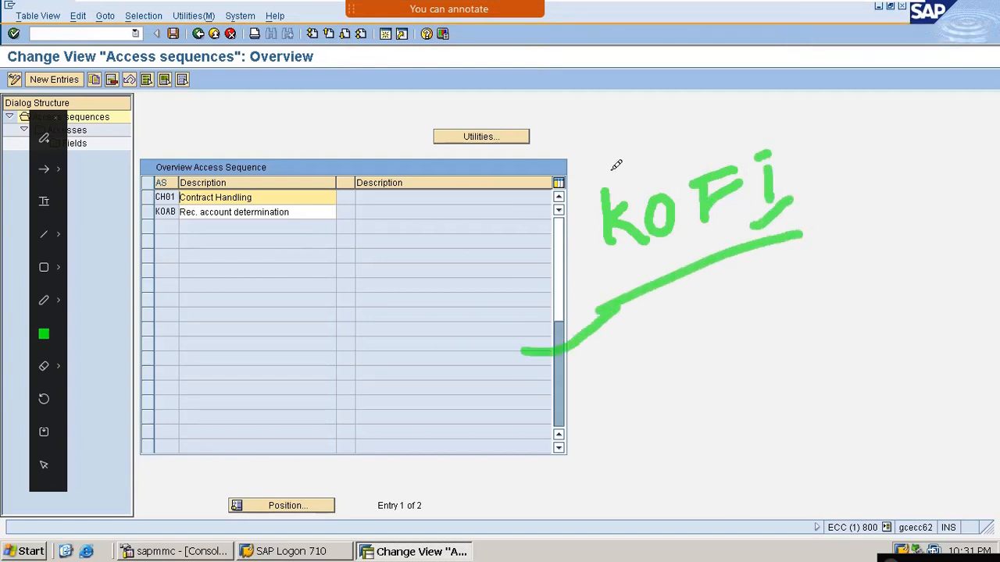
left_click_drag(617, 165, 700, 102)
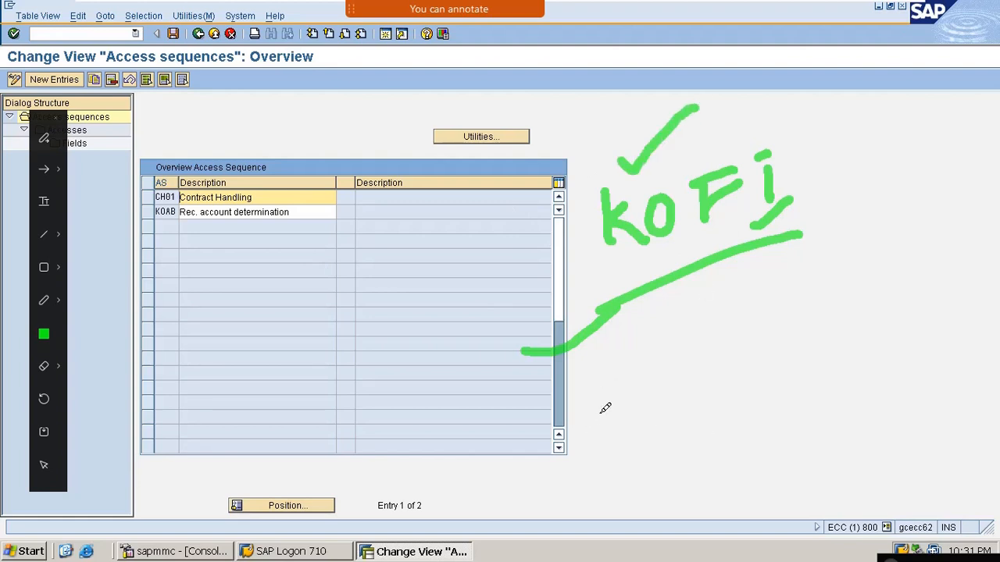
Step: Handwrite "KOAB" with a double underline below the "KOFI" annotation, and end annotating the shared screen
left_click_drag(629, 394, 658, 457)
mouse_move(679, 417)
left_mouse_down()
mouse_move(662, 434)
mouse_move(703, 457)
left_mouse_up()
left_click_drag(730, 418, 733, 414)
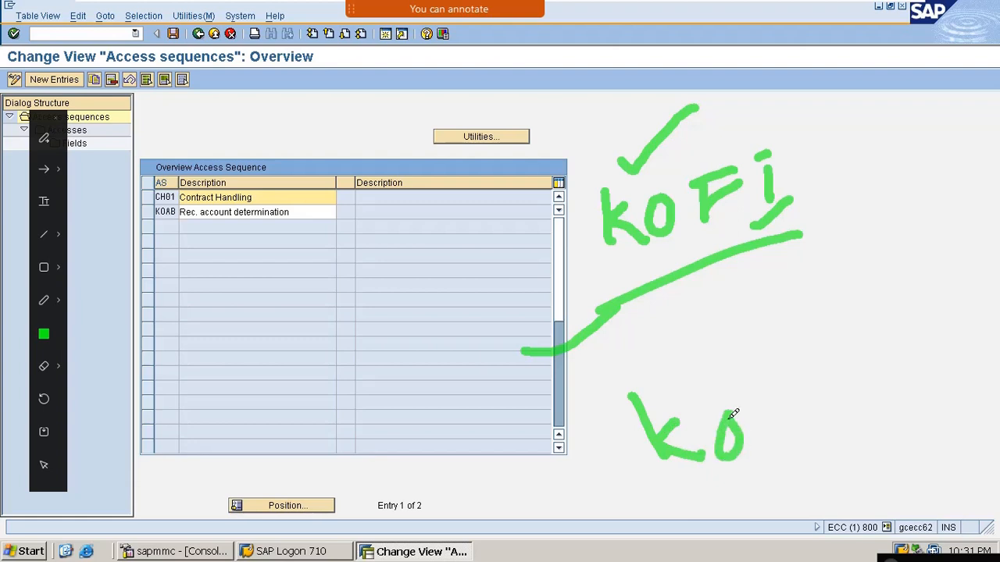
mouse_move(807, 384)
left_mouse_down()
mouse_move(794, 441)
mouse_move(844, 422)
left_mouse_up()
mouse_move(879, 367)
left_mouse_down()
mouse_move(891, 418)
mouse_move(924, 398)
mouse_move(861, 428)
left_mouse_up()
left_click_drag(679, 498, 664, 447)
left_click_drag(798, 503, 879, 454)
left_click_drag(752, 543, 854, 476)
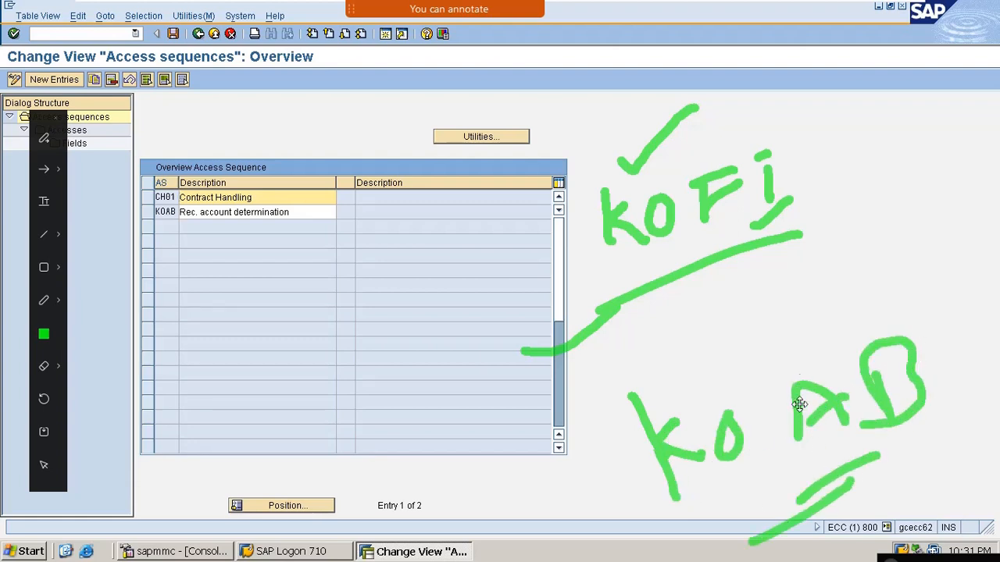
key("Escape")
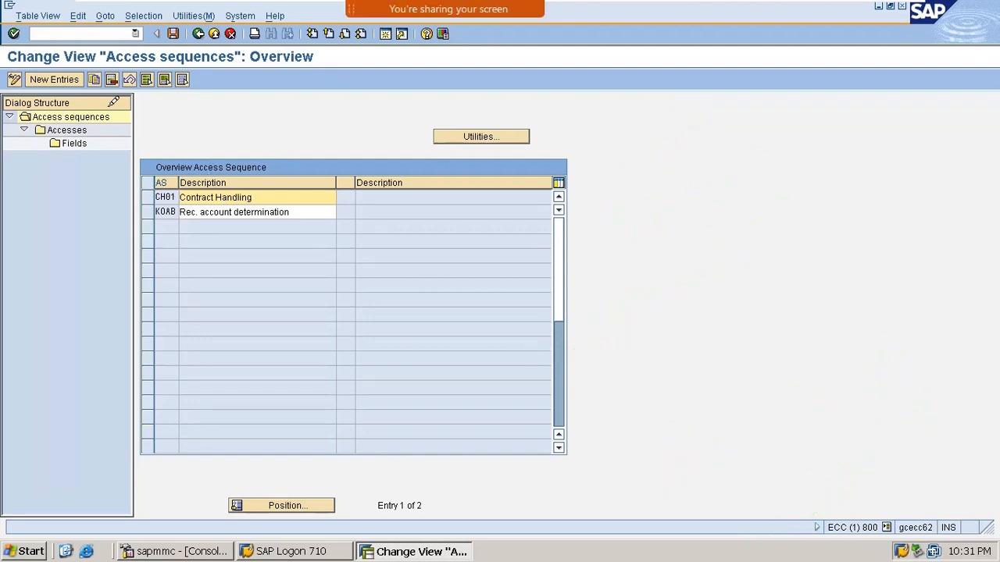
left_click(54, 79)
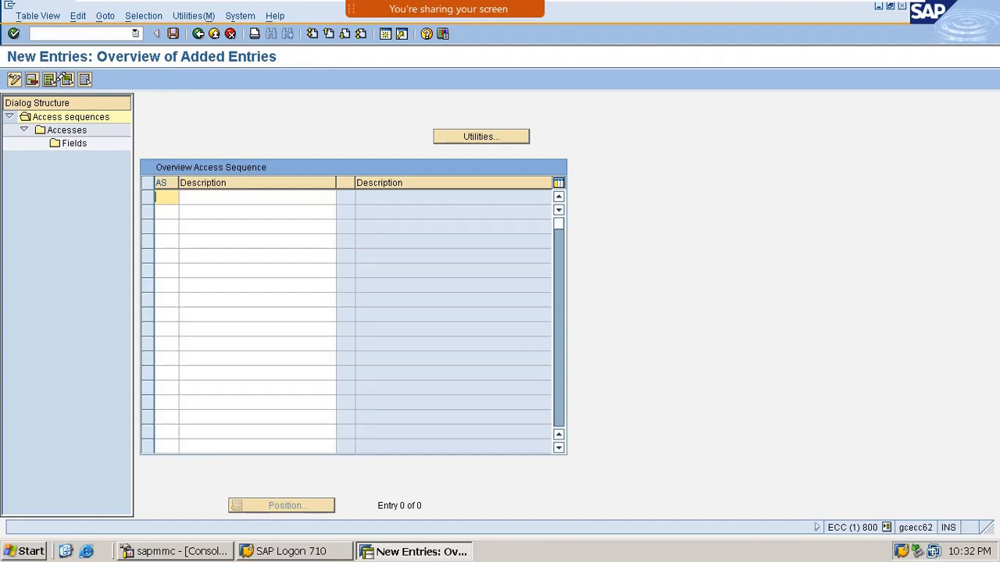
type("mo")
type("0")
left_click(230, 34)
left_click(226, 245)
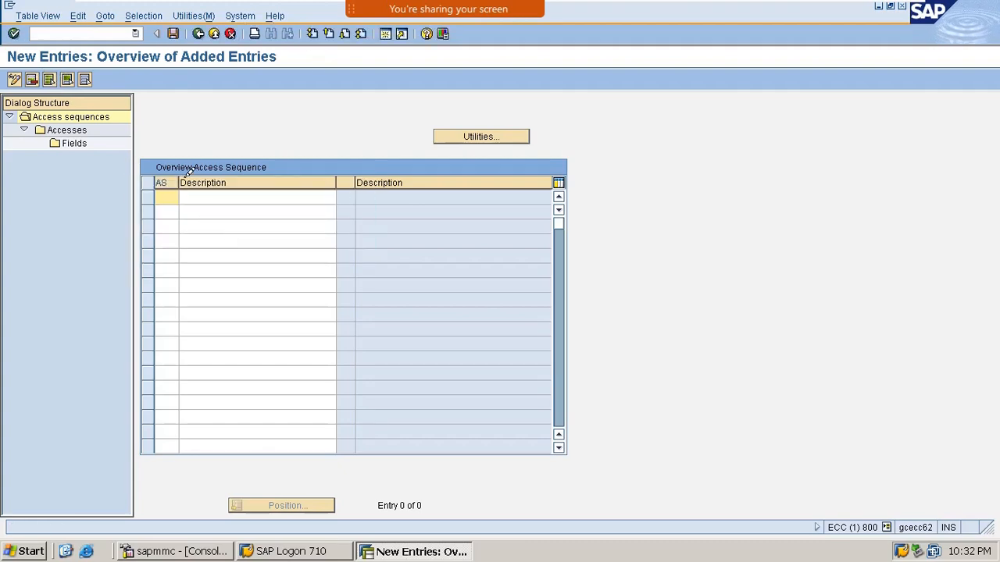
left_click(222, 28)
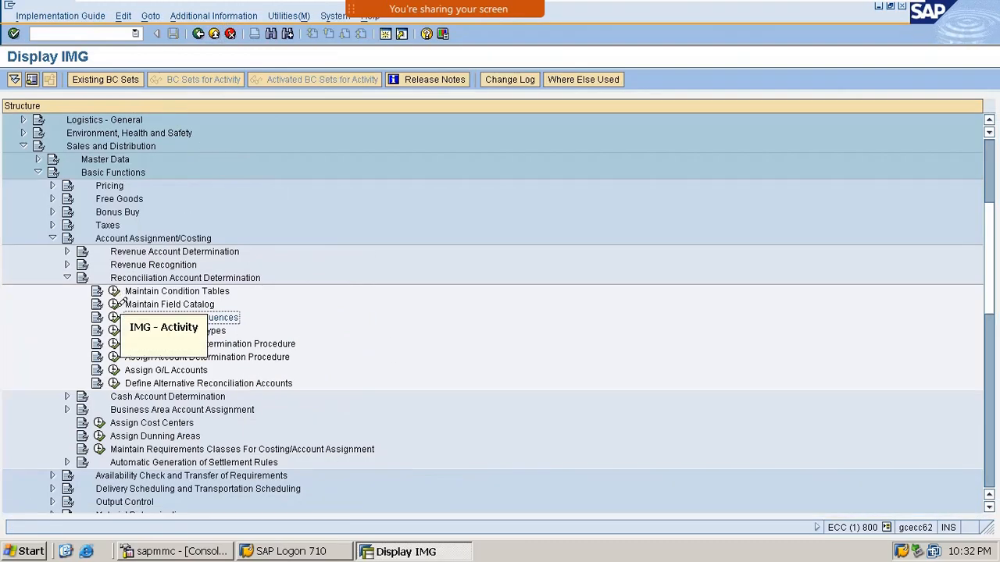
left_click(114, 317)
key("Return")
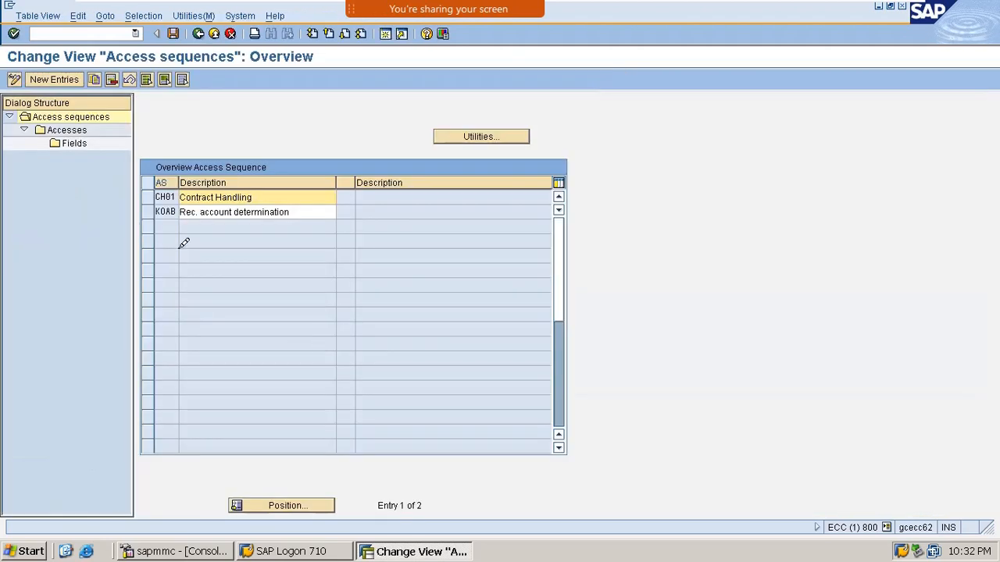
Step: Start copying access sequence KOAB (Rec. account determination), and admit the participant waiting in the meeting lobby
double_click(166, 211)
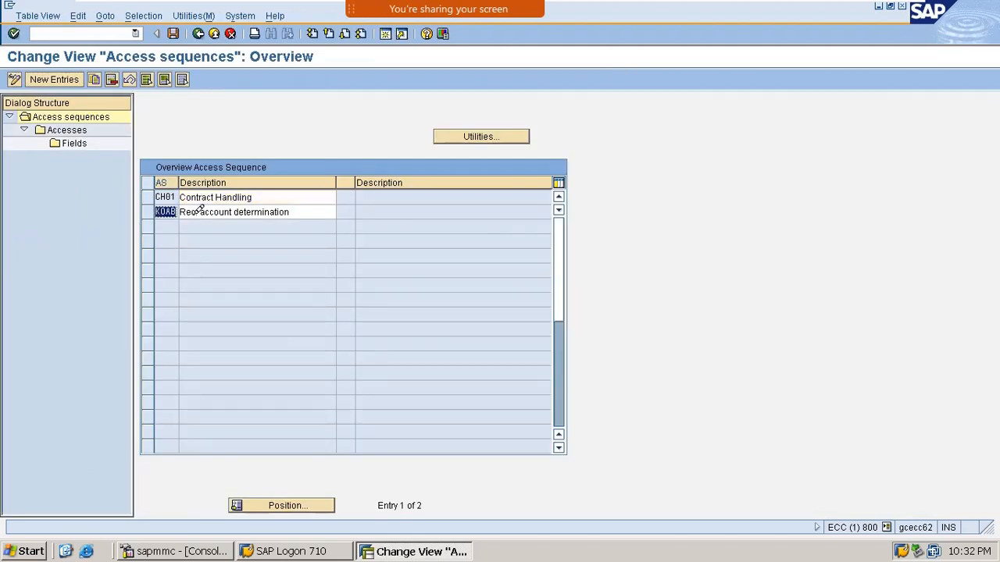
left_click(148, 212)
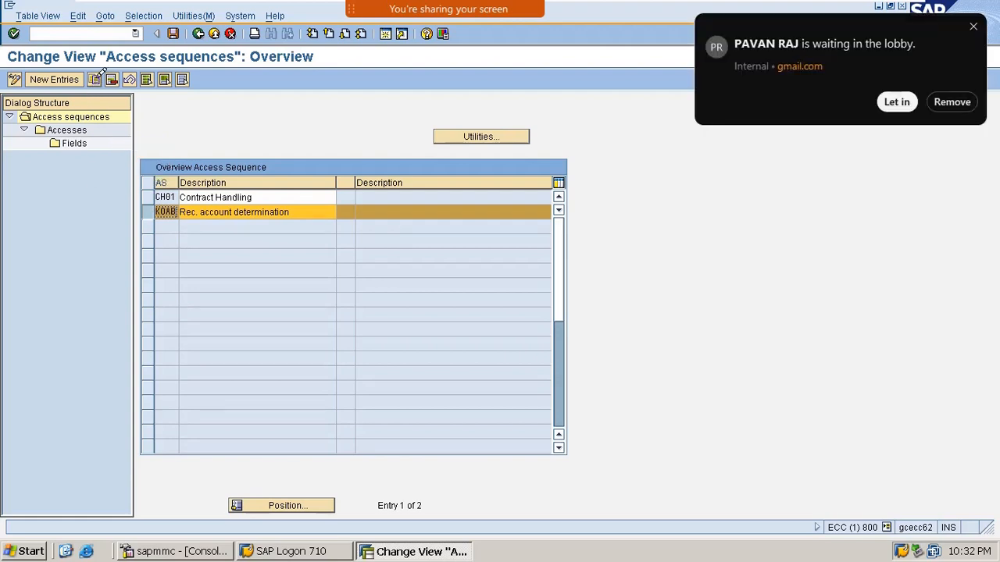
left_click(95, 80)
left_click(896, 101)
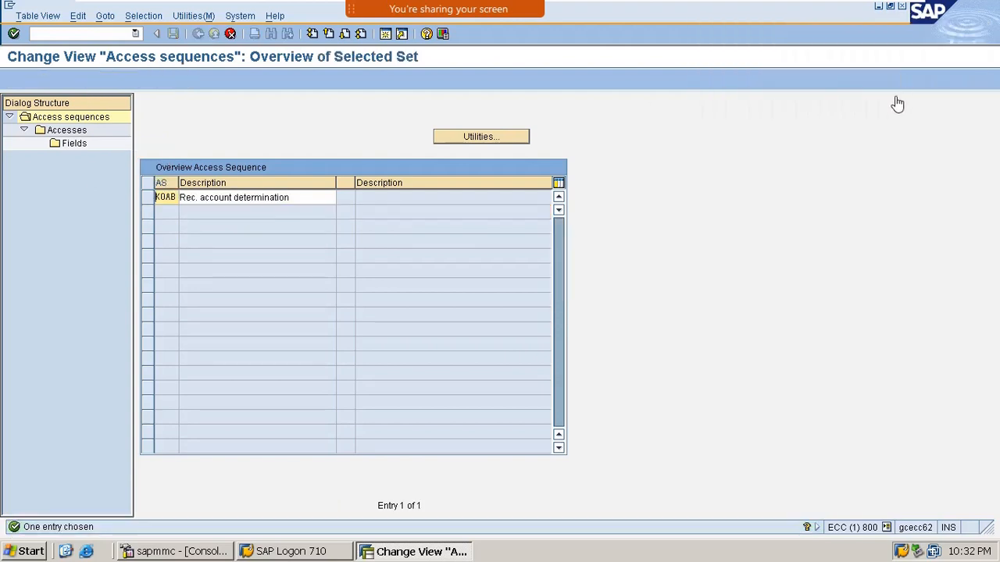
Step: Name the copied access sequence MOAB with the description "RECONCILIATION ACCOUNT", copying only the entry without its dependent entries
double_click(176, 198)
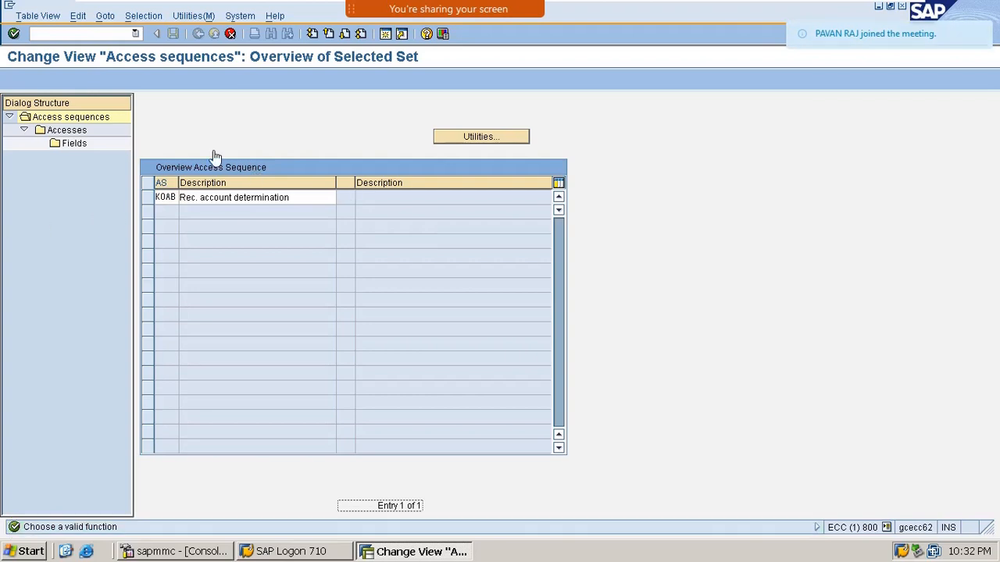
left_click(165, 203)
left_click_drag(160, 203, 182, 204)
type("MOAB")
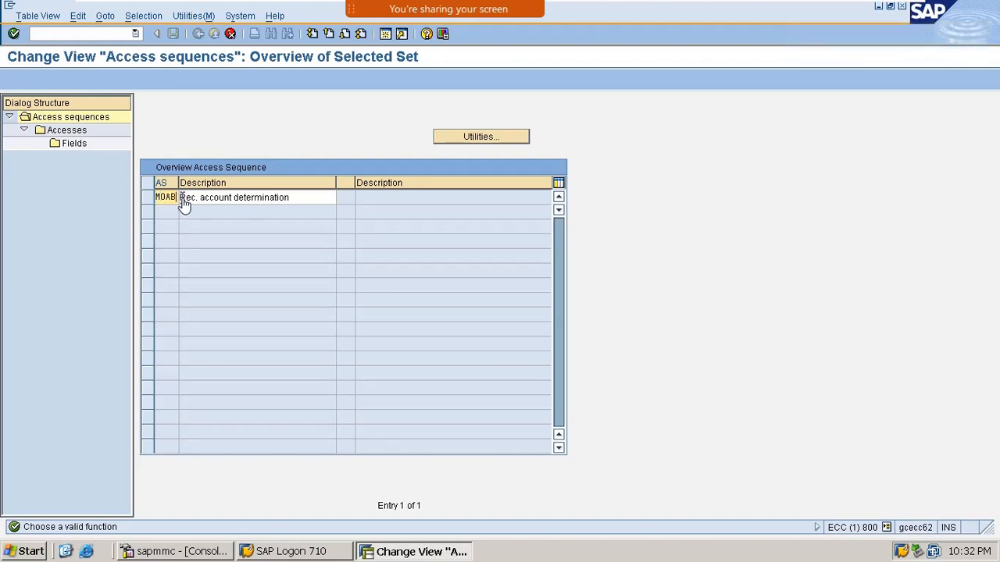
key("Tab")
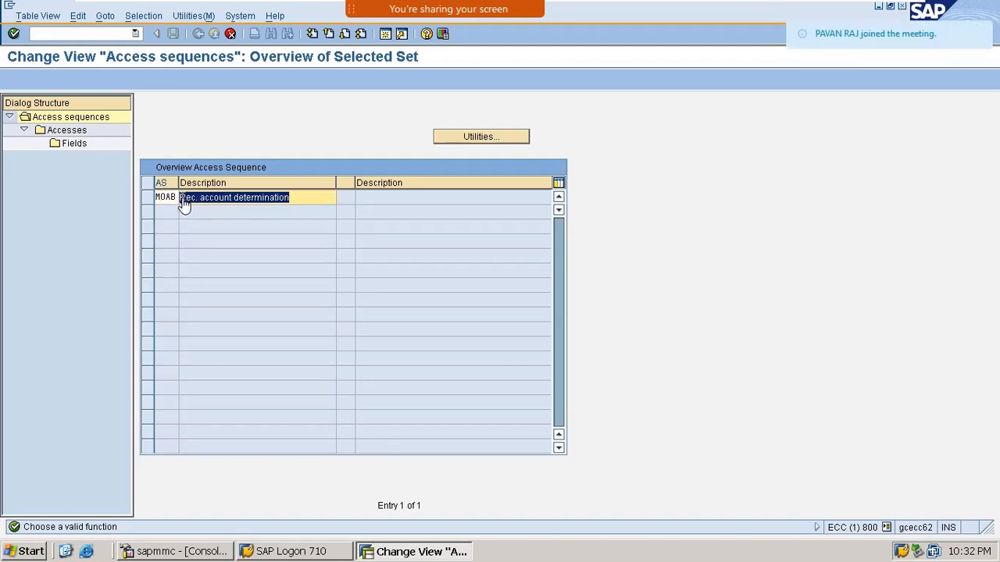
type("RE")
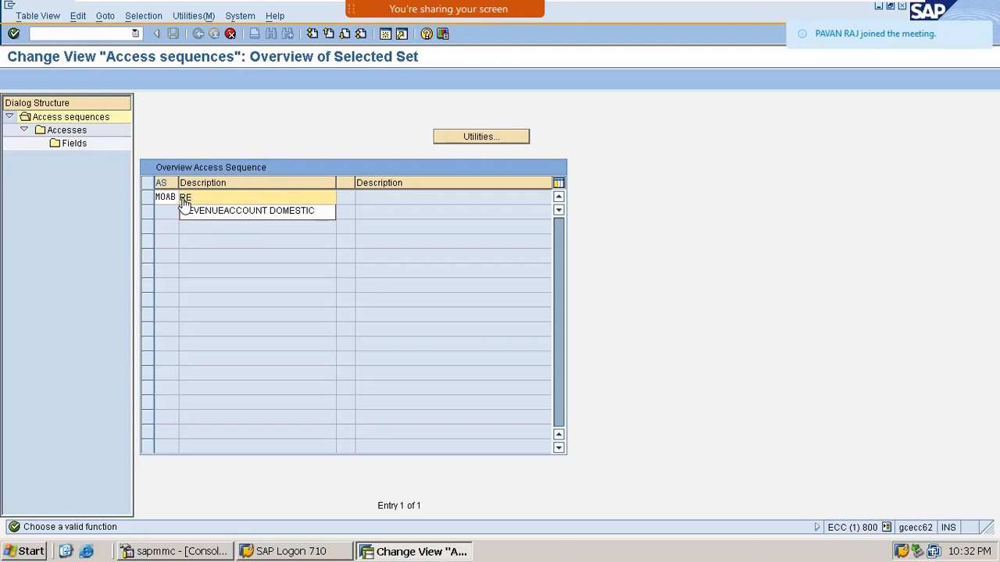
type("CONCILIATION ACCOUNT")
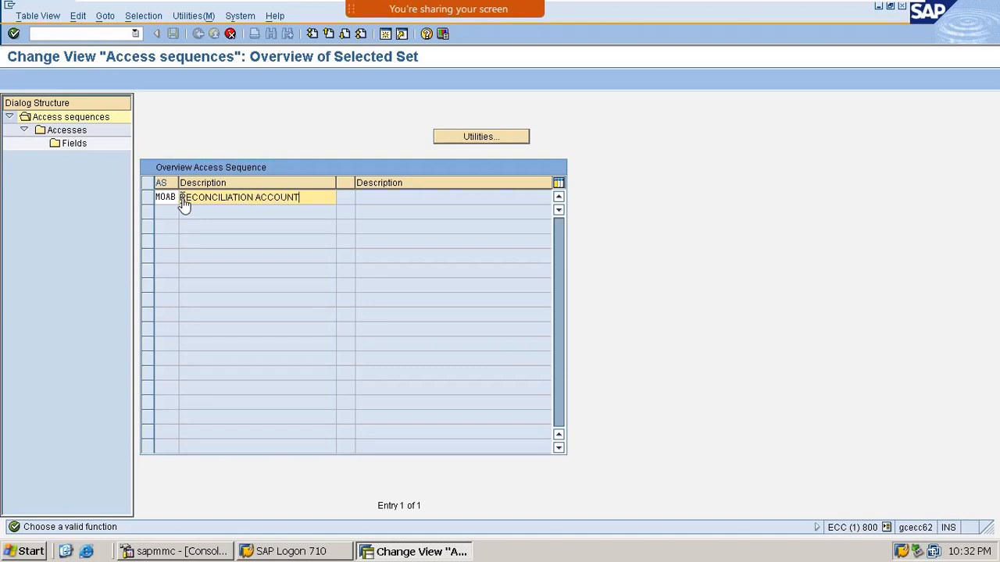
key("Return")
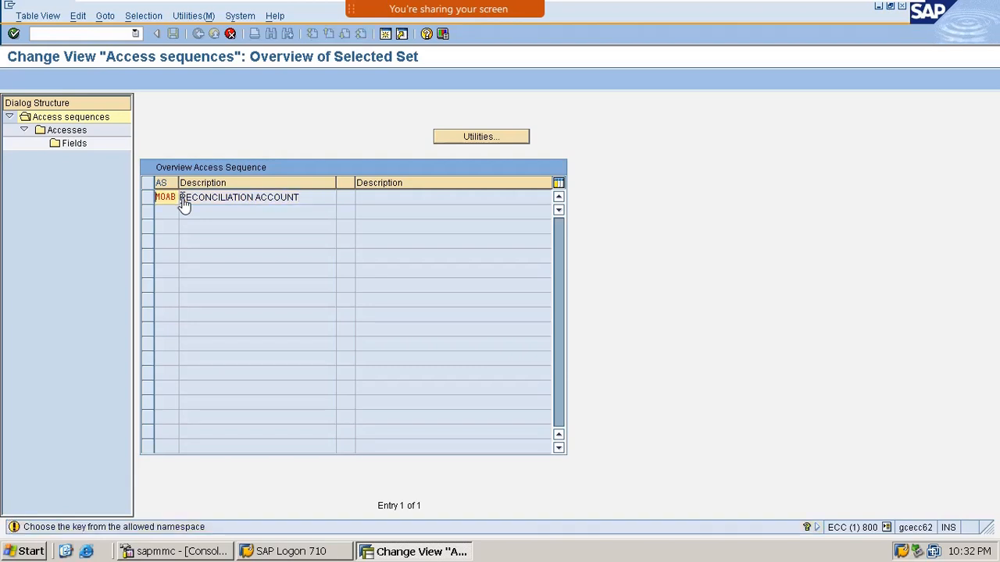
key("Return")
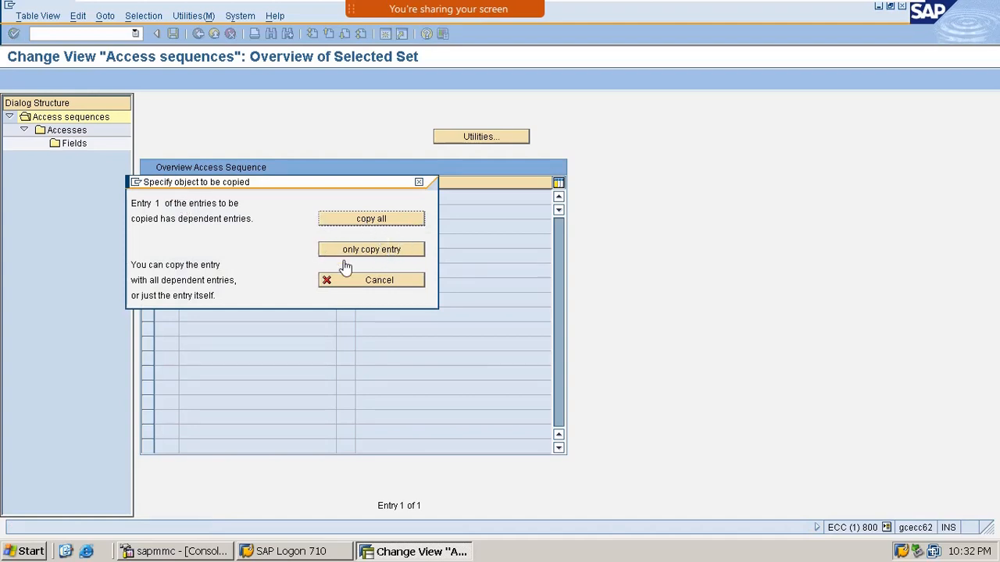
left_click(364, 250)
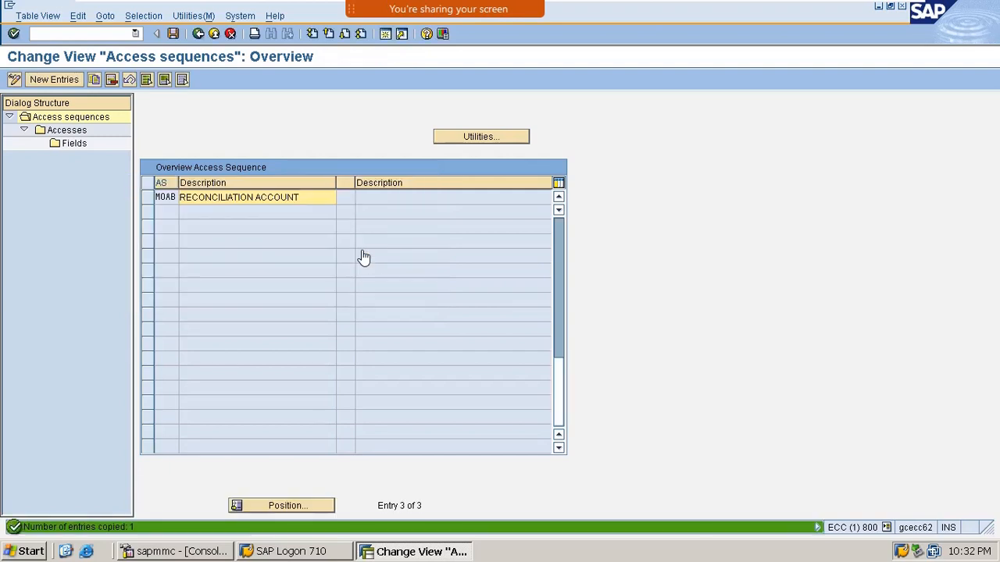
left_click(147, 198)
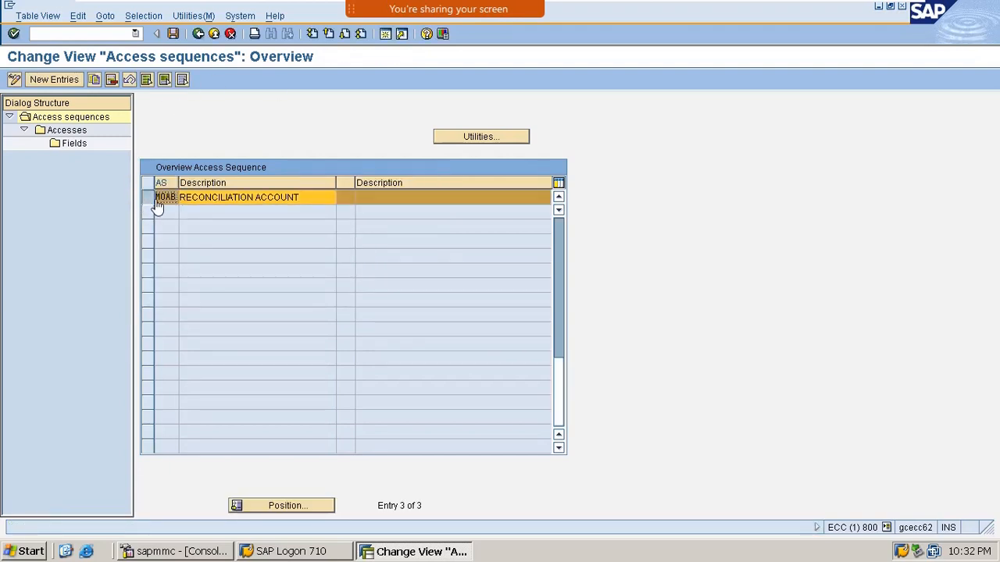
double_click(74, 146)
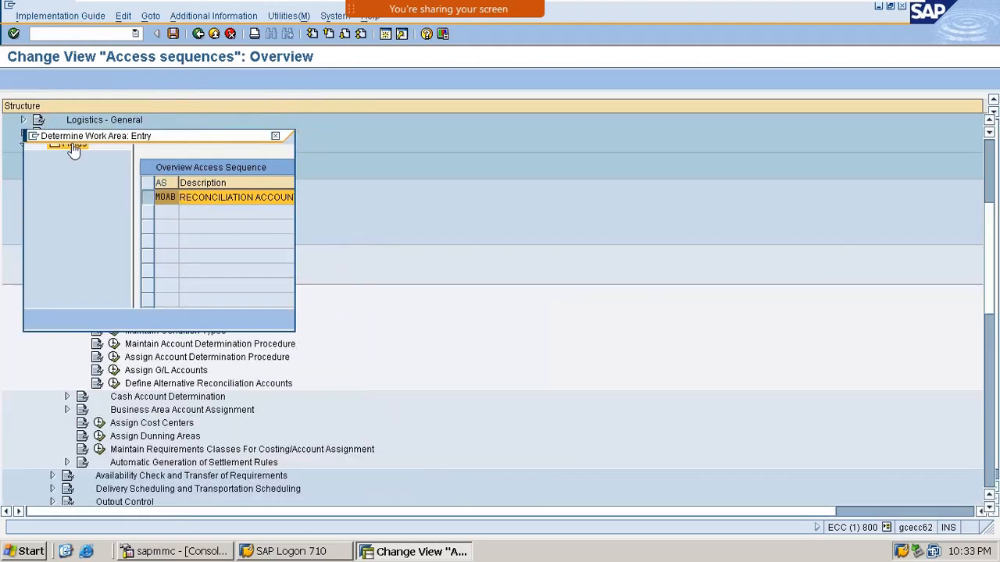
left_click(275, 137)
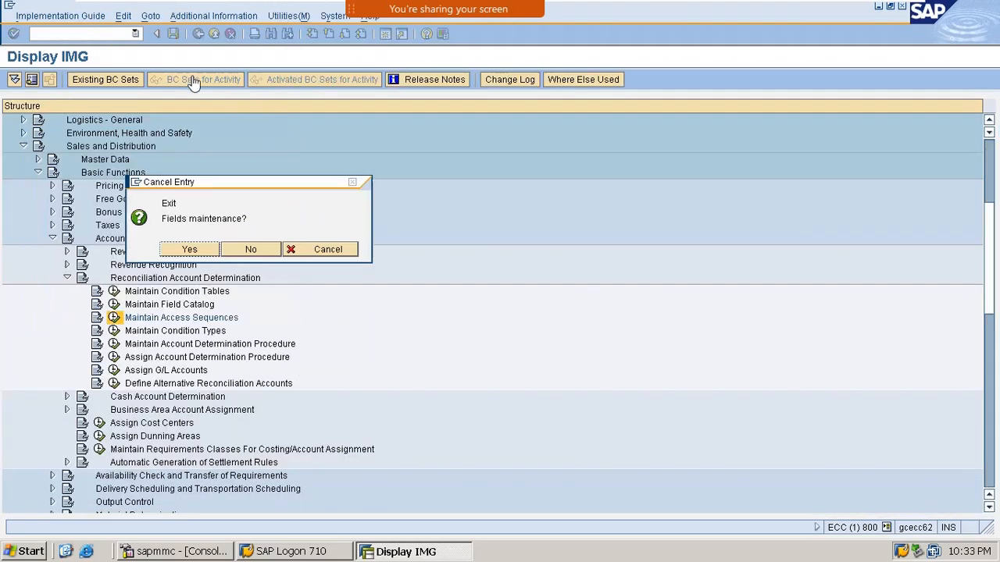
left_click(201, 248)
Step: Open the accesses of access sequence MOAB and add access number 10 with condition table 700
double_click(71, 143)
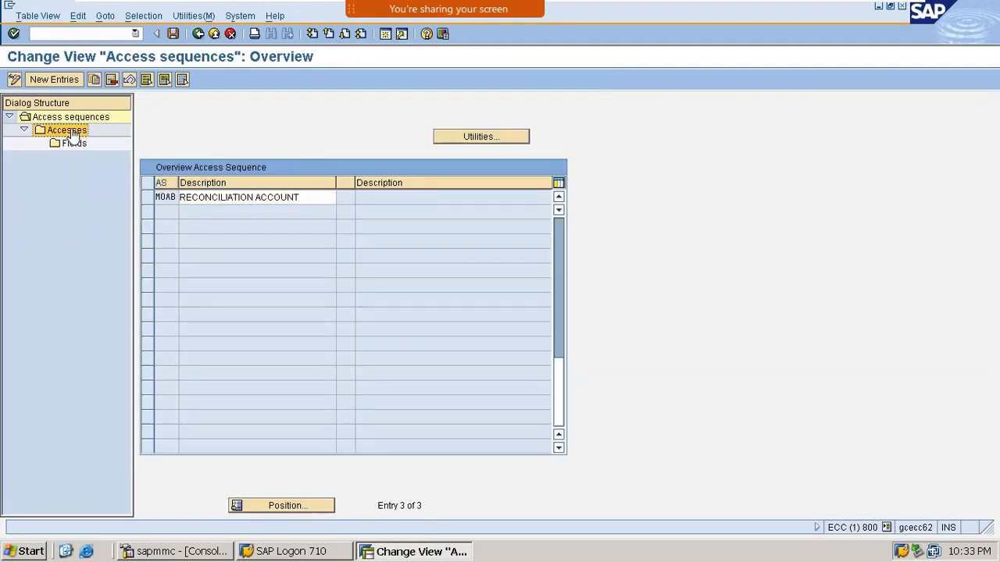
left_click(149, 197)
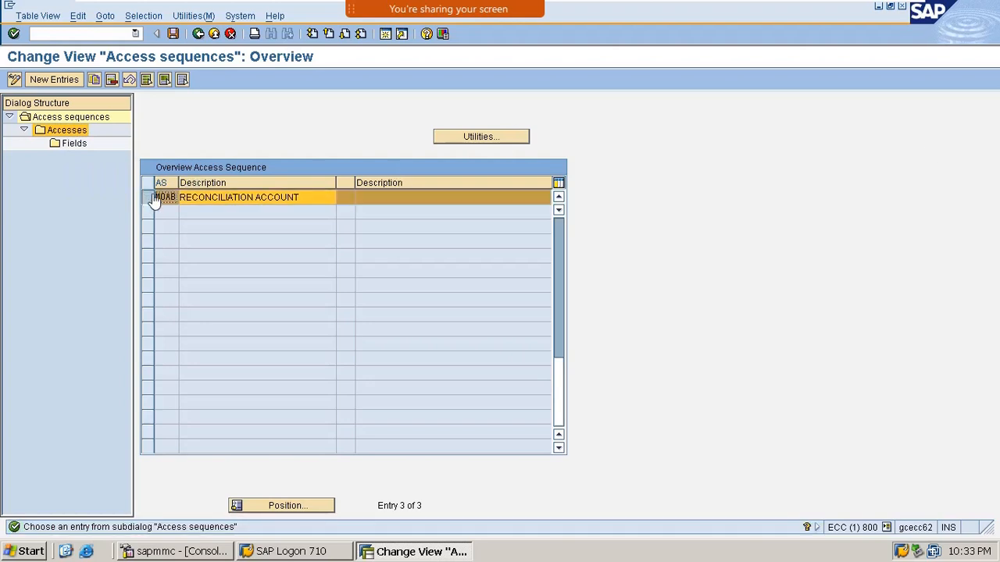
double_click(76, 133)
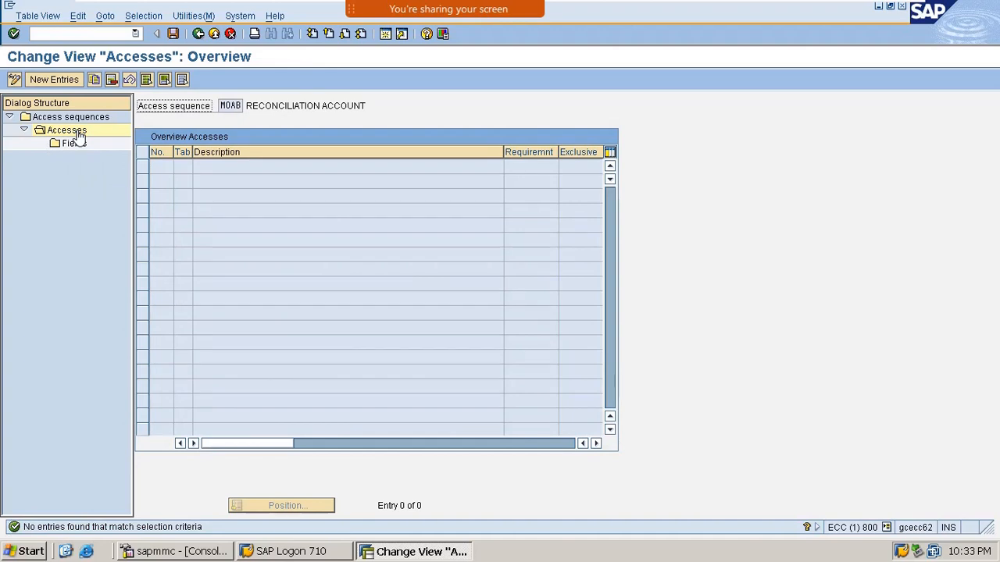
left_click(62, 79)
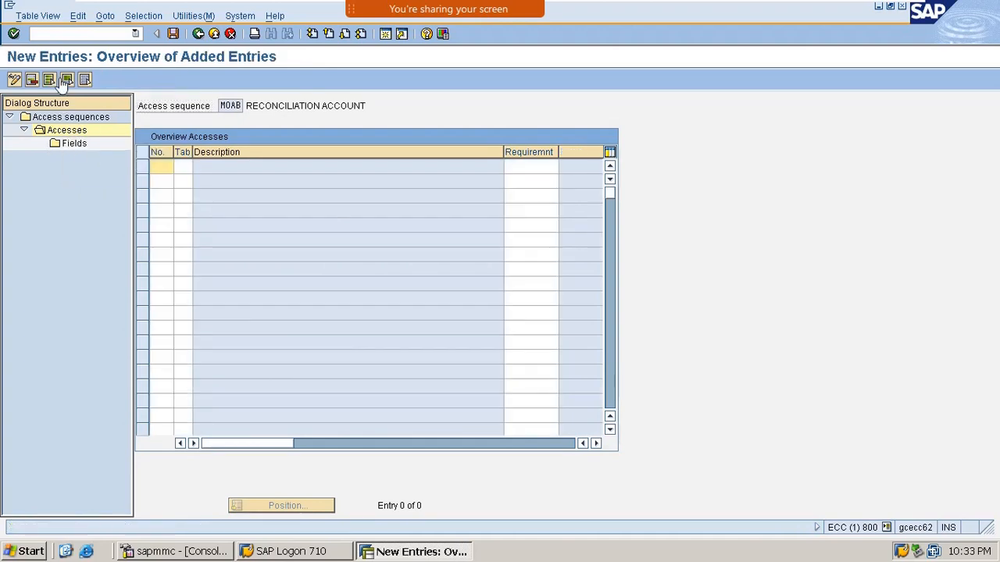
type("10")
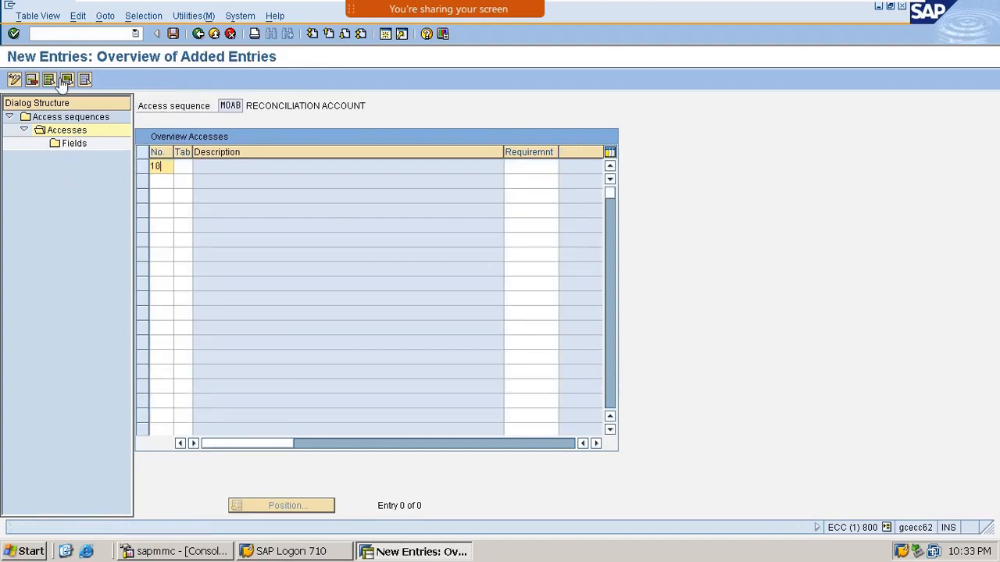
key("Tab")
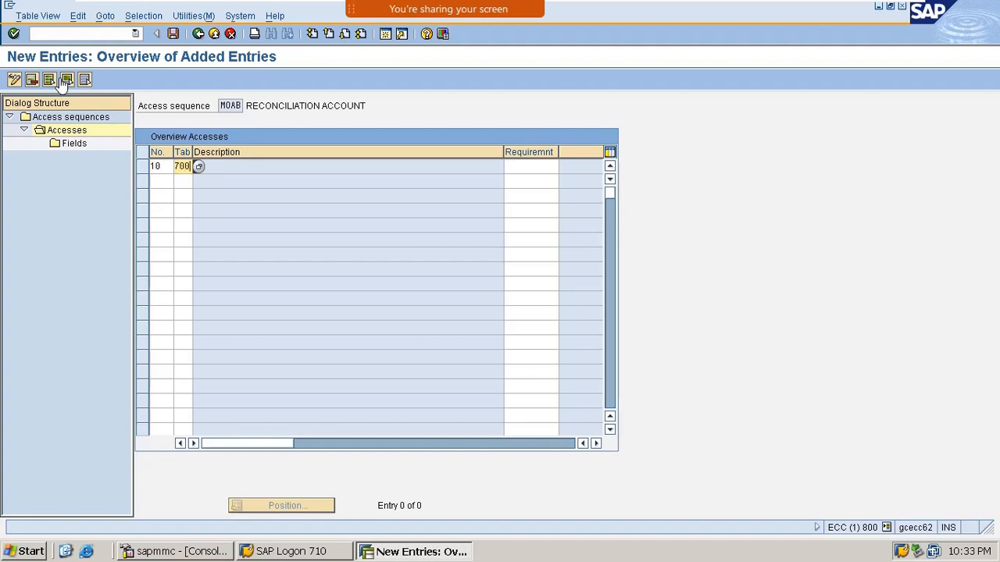
key("Return")
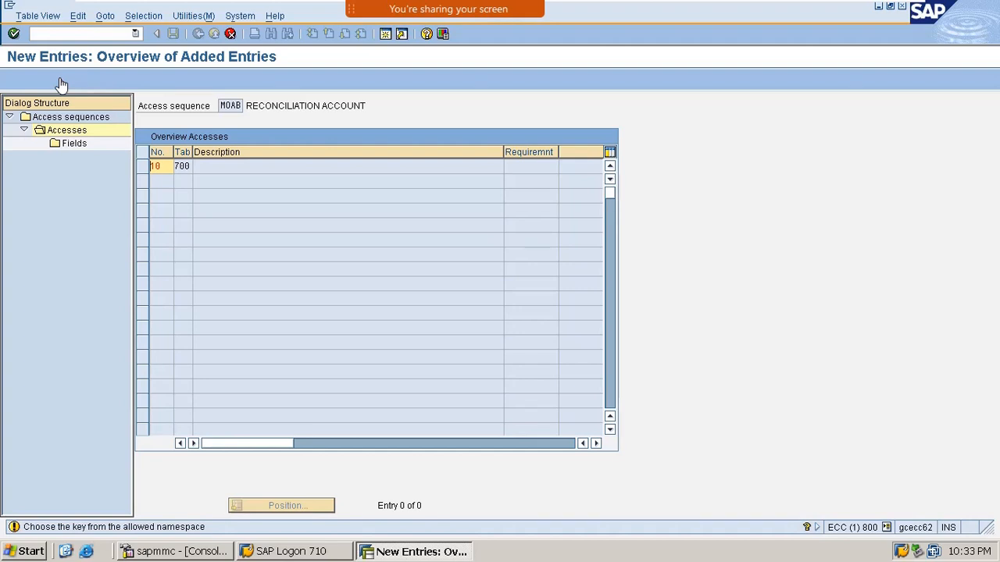
key("Return")
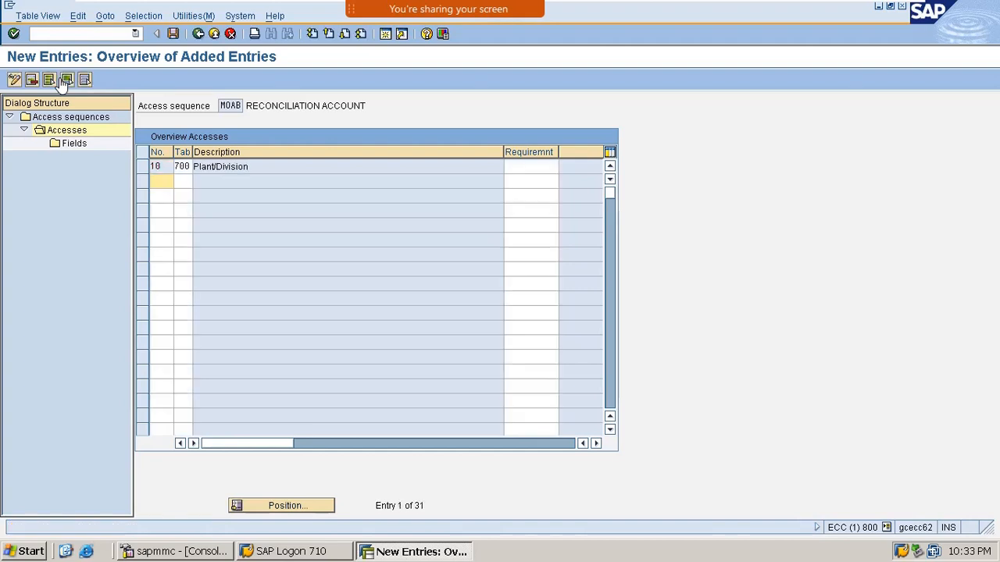
Step: Open the field assignment of access 10, save it under workbench request ECCK900007, and return to the accesses
left_click(143, 169)
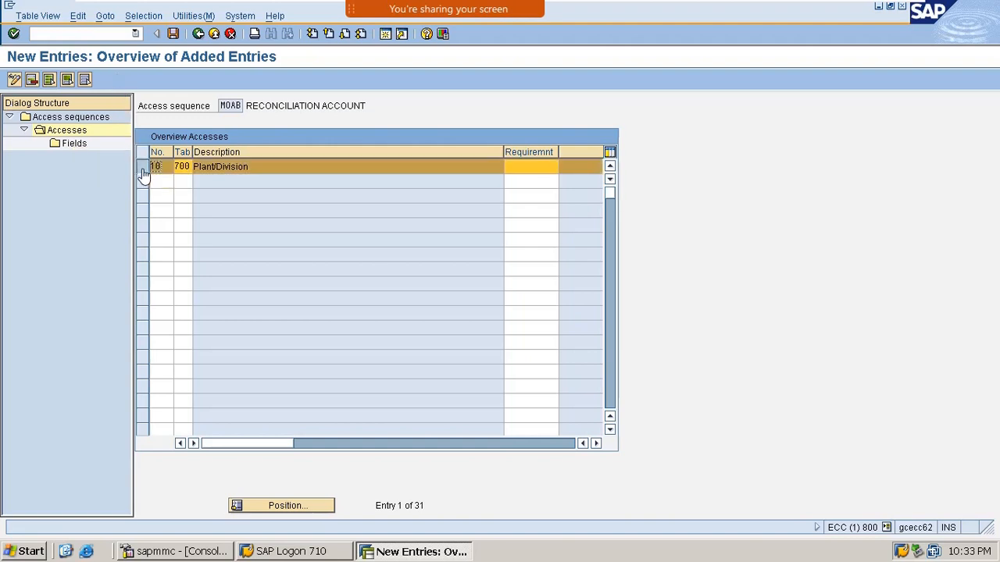
double_click(68, 147)
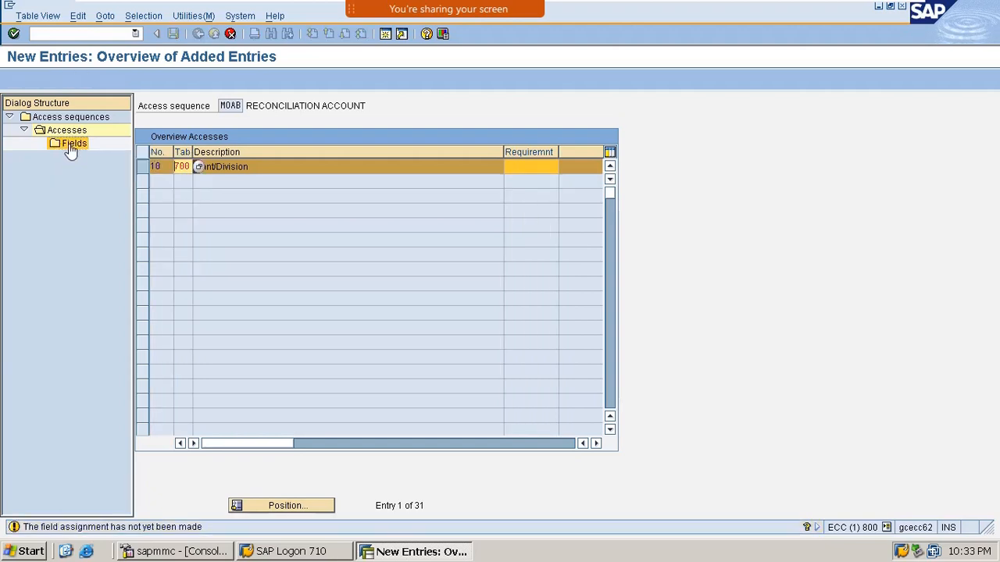
key("Return")
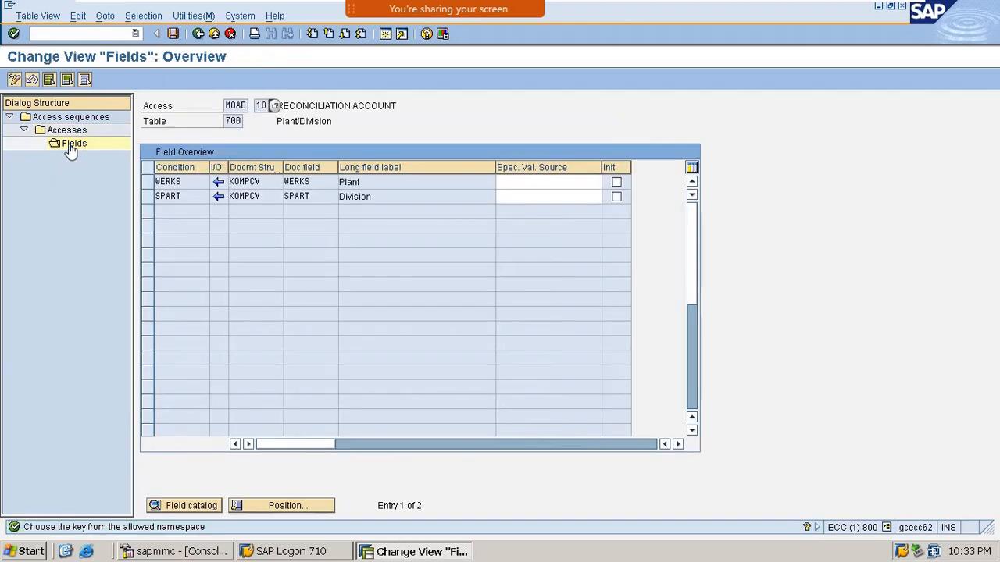
left_click(173, 34)
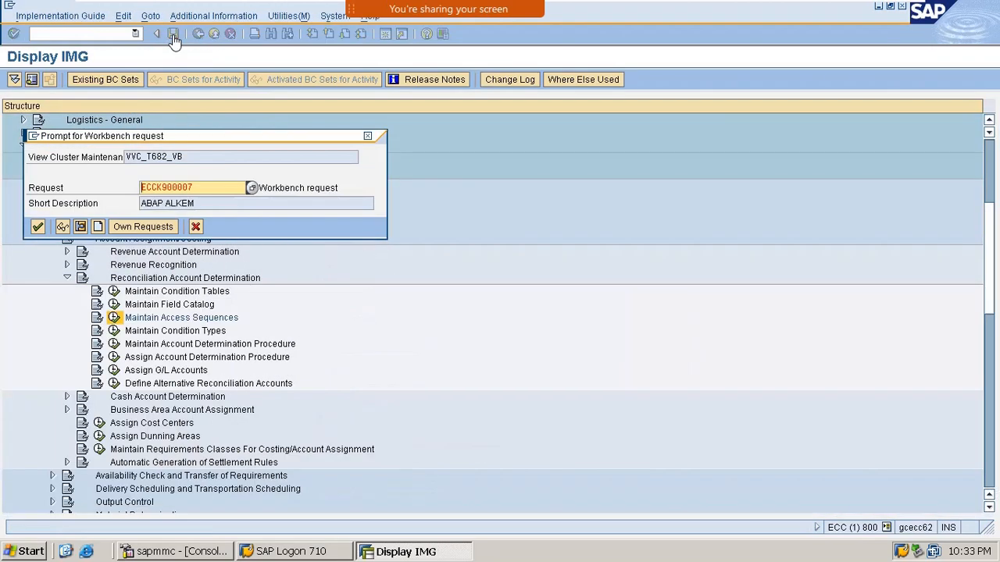
left_click(38, 226)
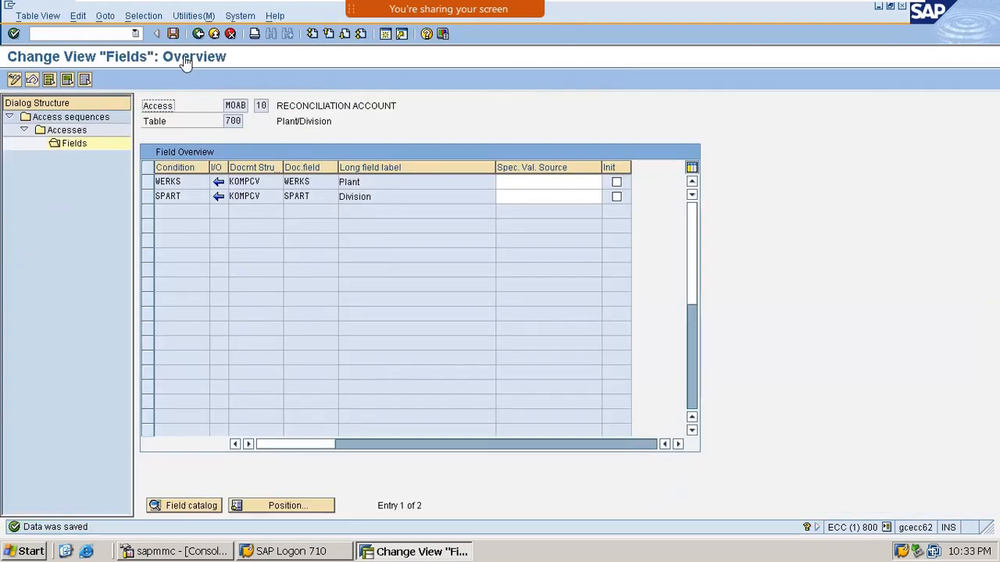
left_click(199, 34)
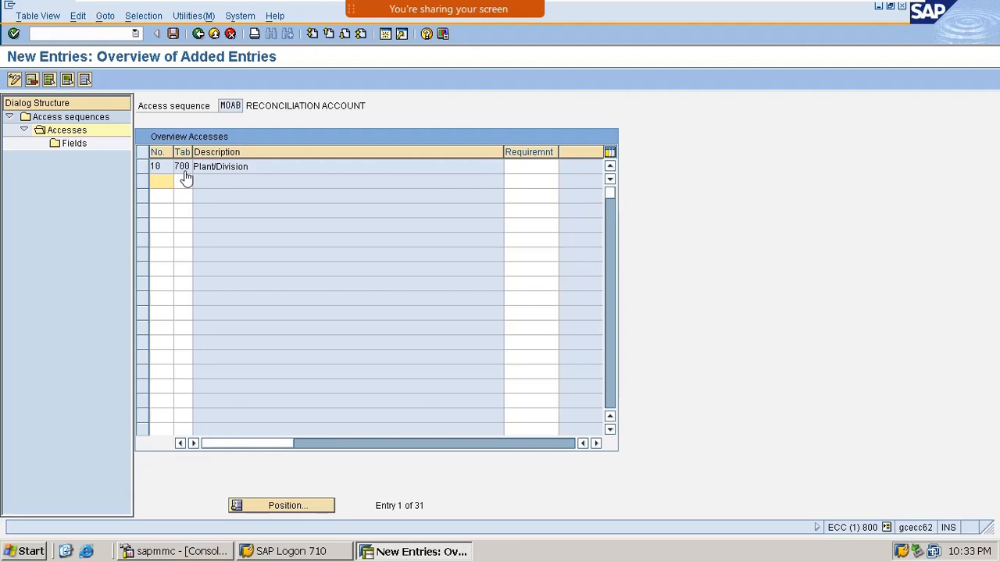
Step: Leave the accesses of access sequence MOAB and open the condition types maintenance for reconciliation account determination
left_click(198, 34)
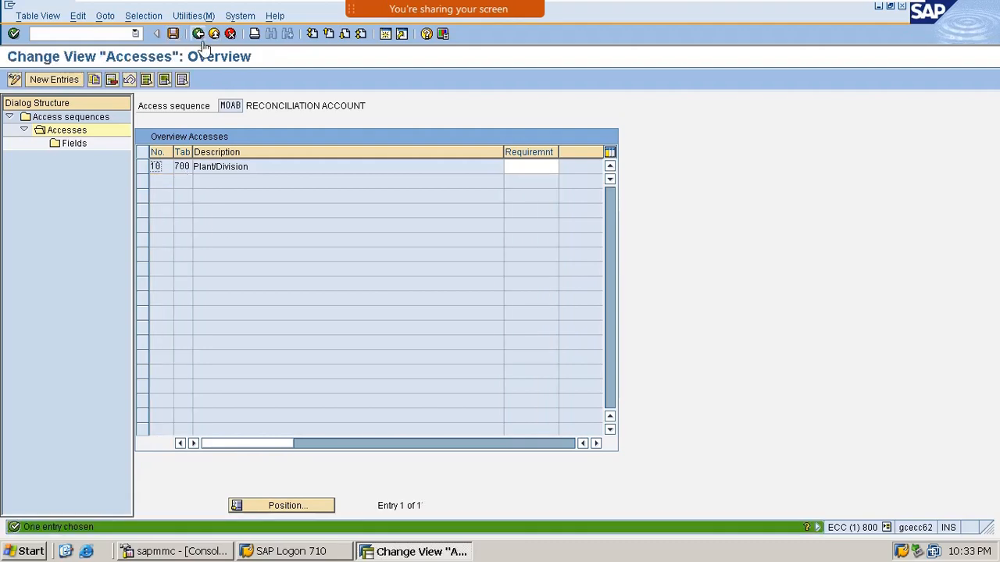
left_click(199, 34)
left_click(199, 33)
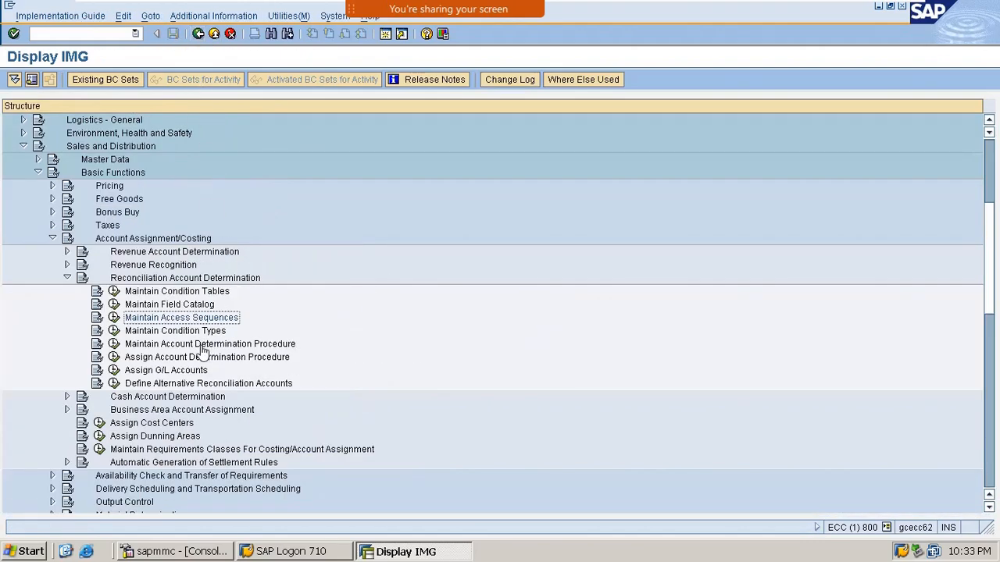
scroll(203, 352, "down", 1)
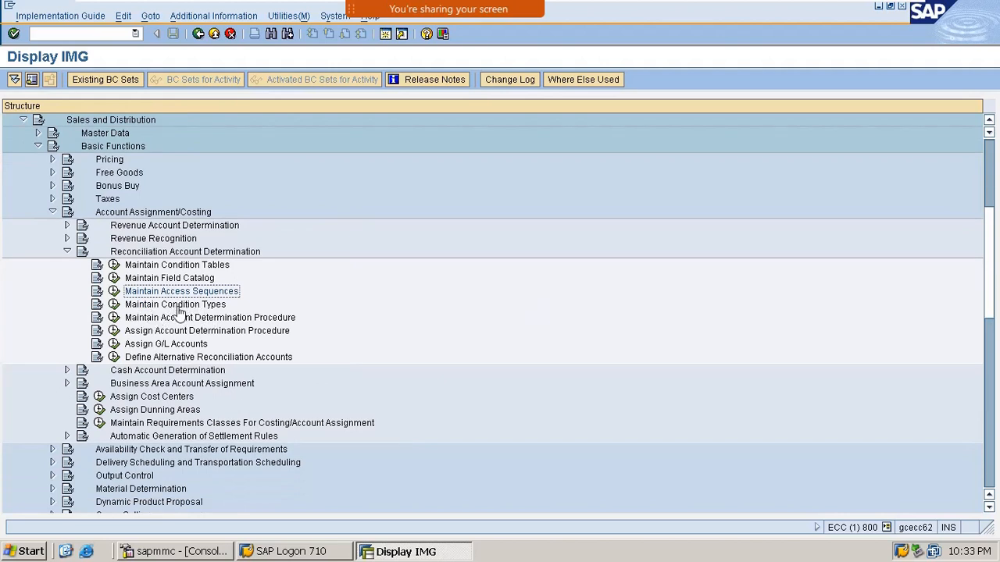
left_click(114, 305)
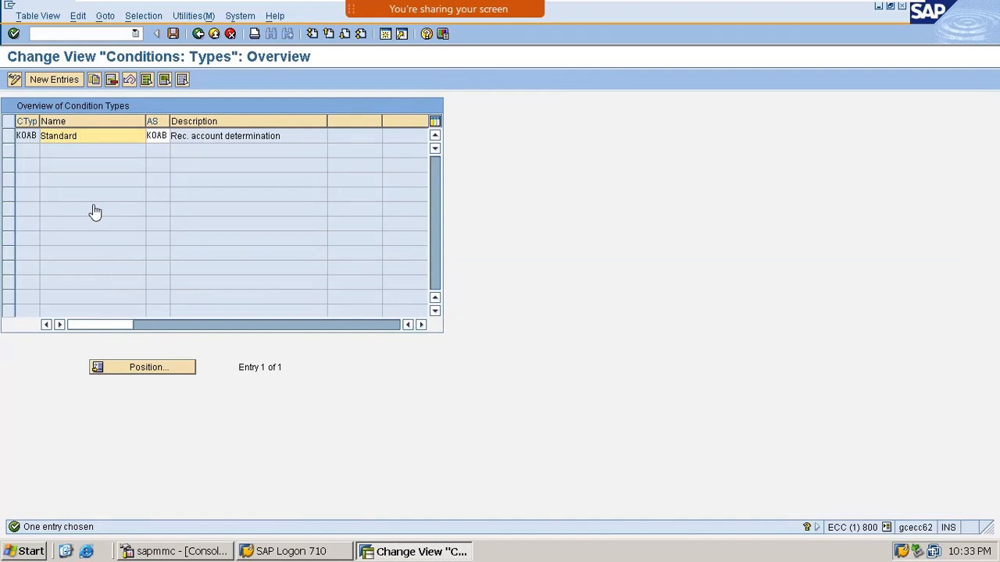
Step: Add a new condition type MOAB and assign access sequence MOAB to it
left_click(54, 79)
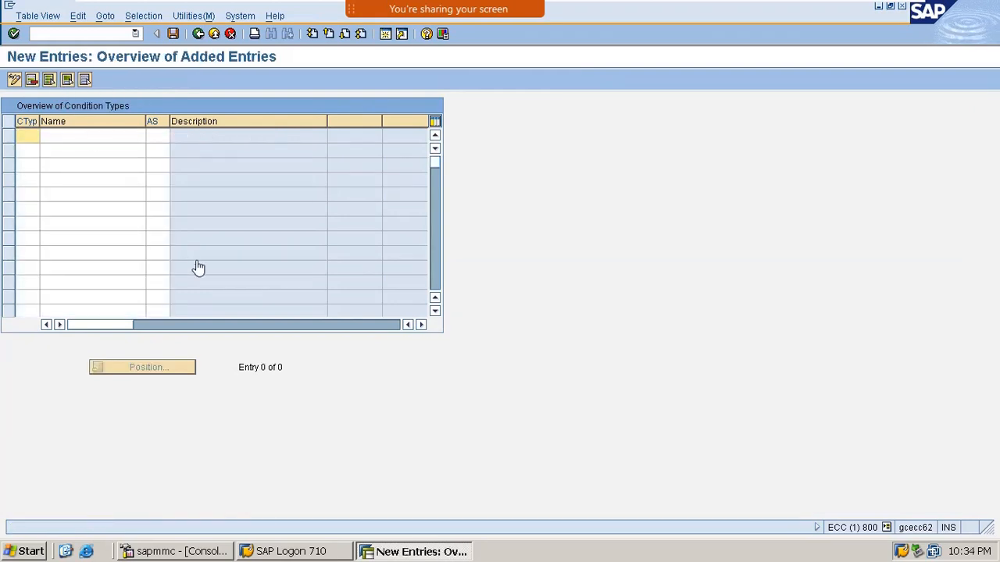
type("moa")
key("BackSpace")
key("BackSpace")
key("BackSpace")
type("m")
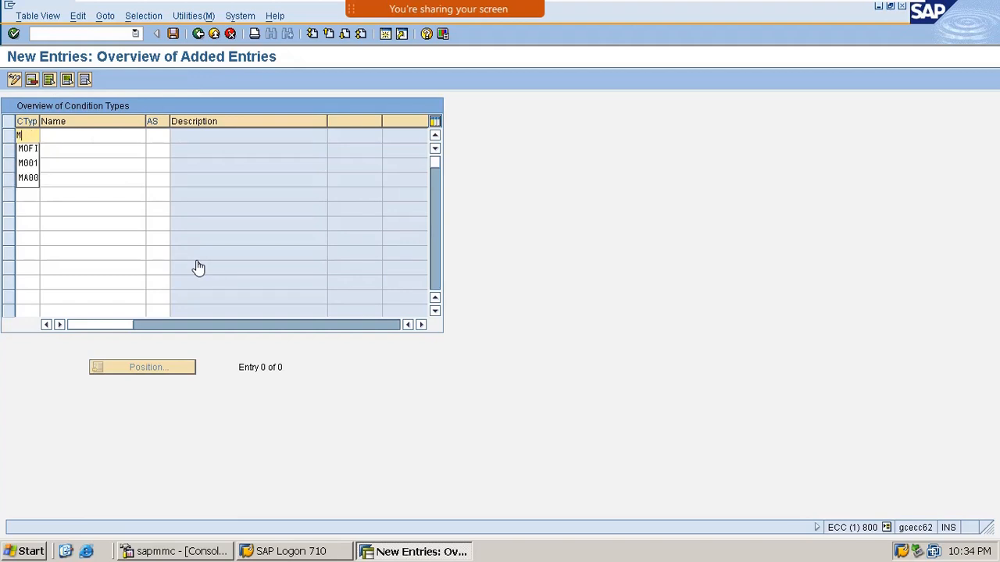
type("oa")
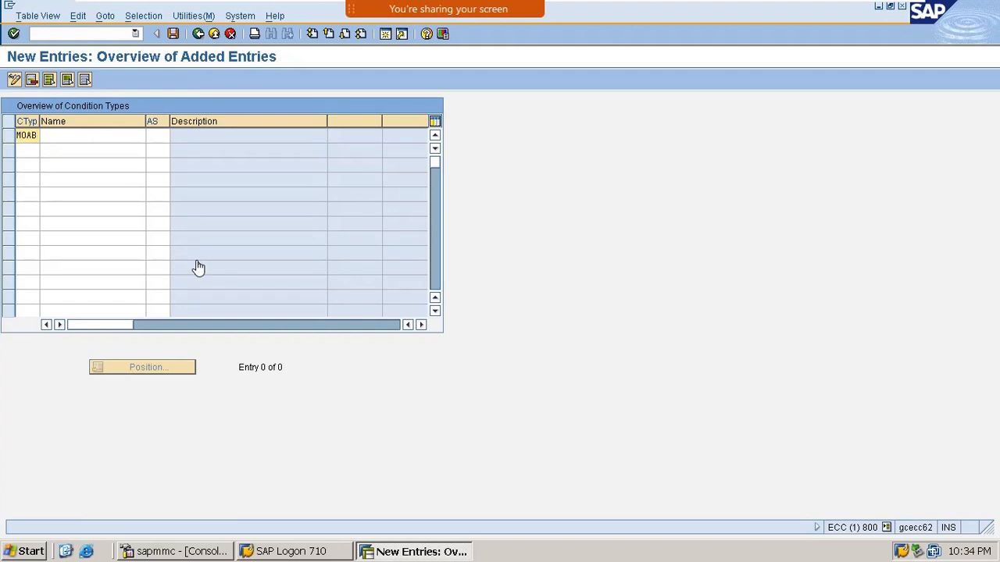
key("Tab")
key("Tab")
type("moa")
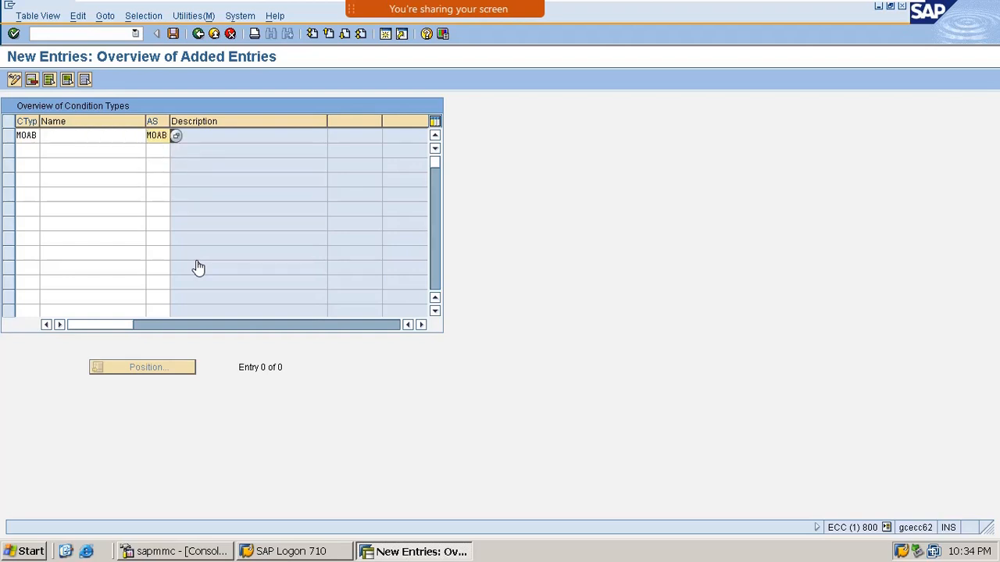
Step: Name condition type MOAB "RECONCILIATION" and confirm the entry
left_click(125, 139)
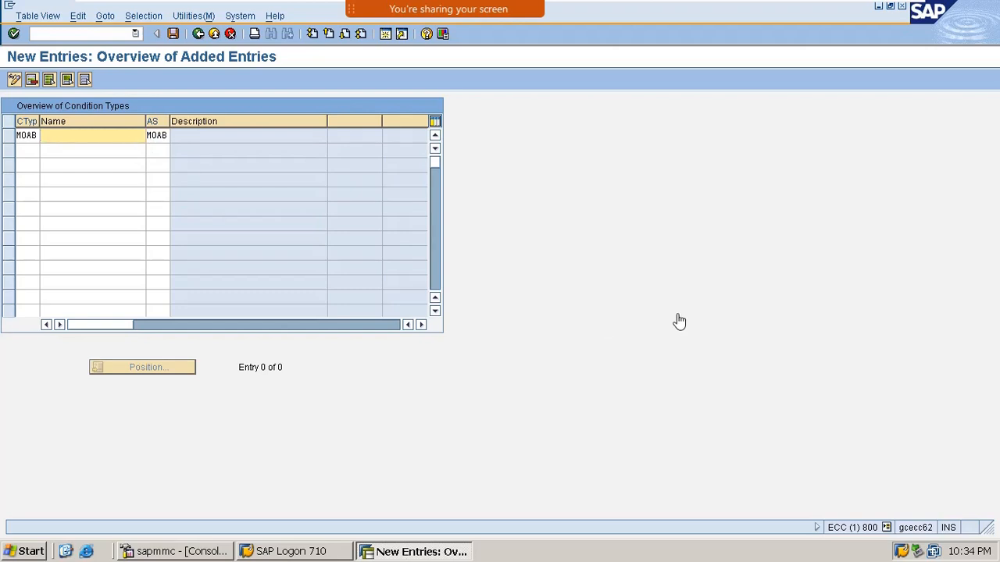
type("R")
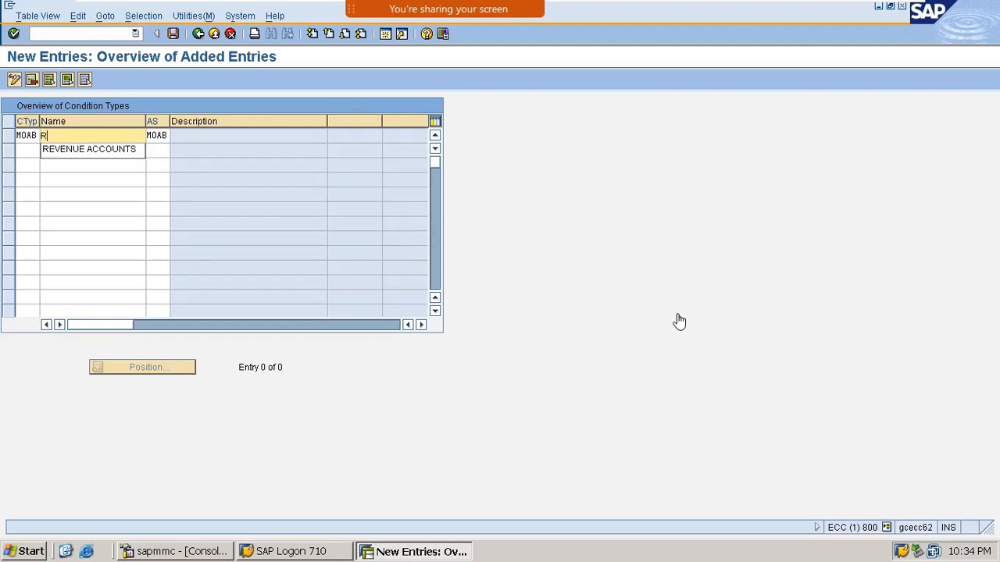
type("EC")
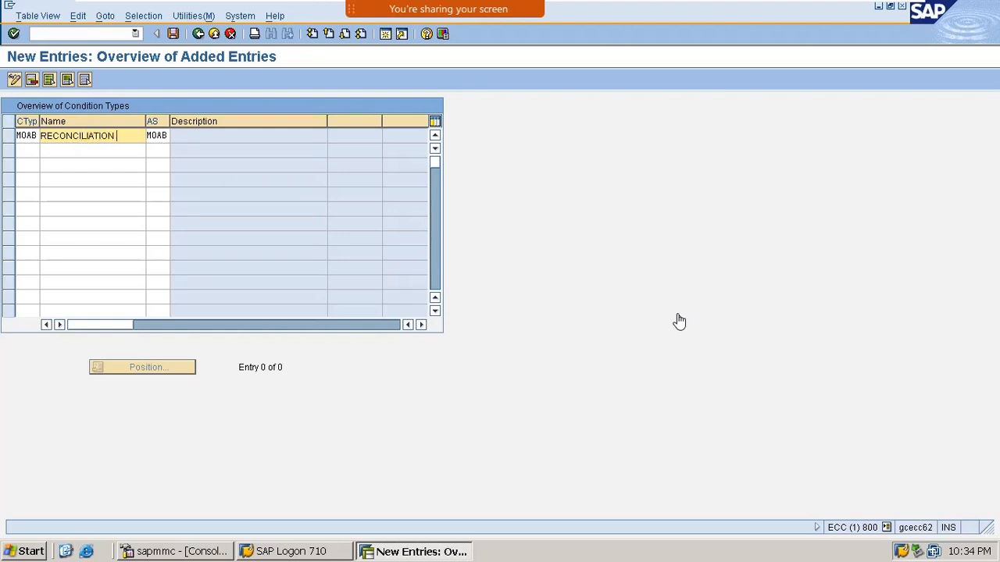
type("ONCILIATION")
key("Return")
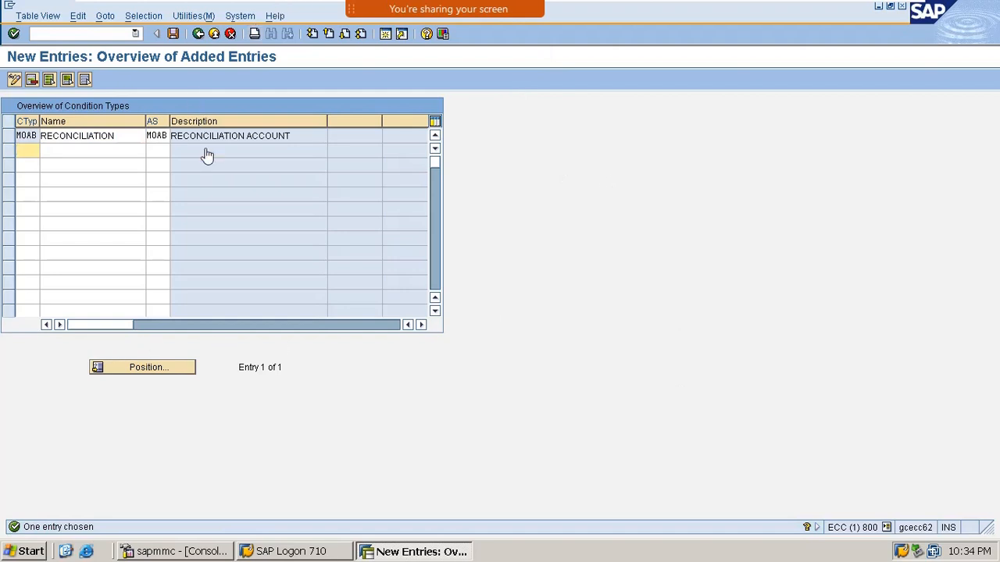
Step: Save condition type MOAB under customizing request ECCK900002 and open the account determination procedure maintenance
left_click(173, 34)
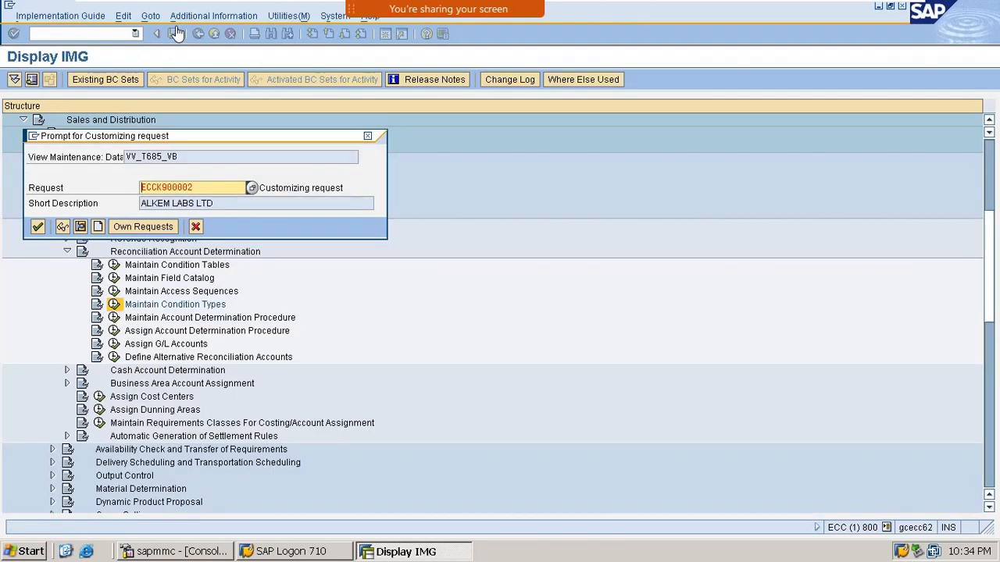
key("Return")
left_click(172, 34)
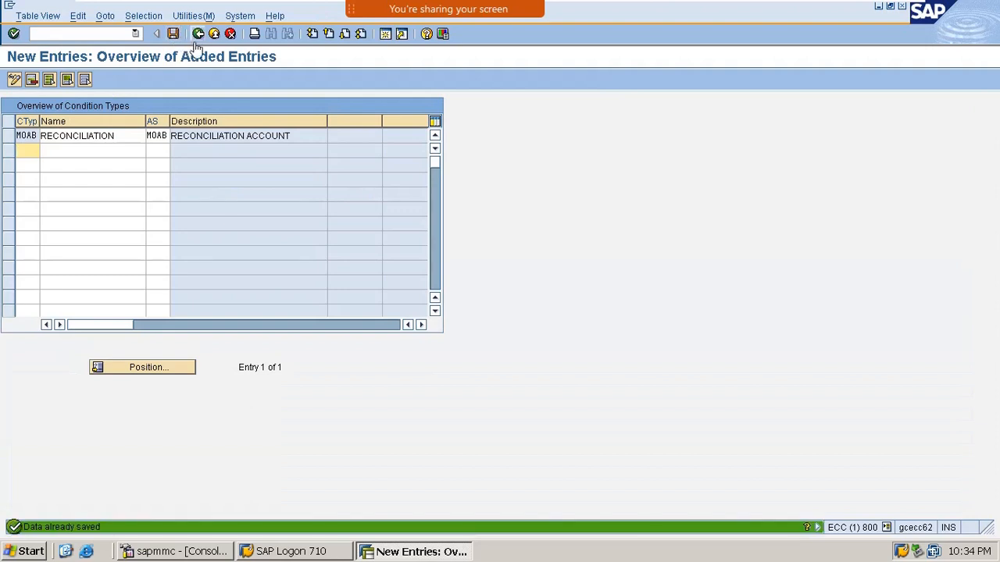
left_click(199, 33)
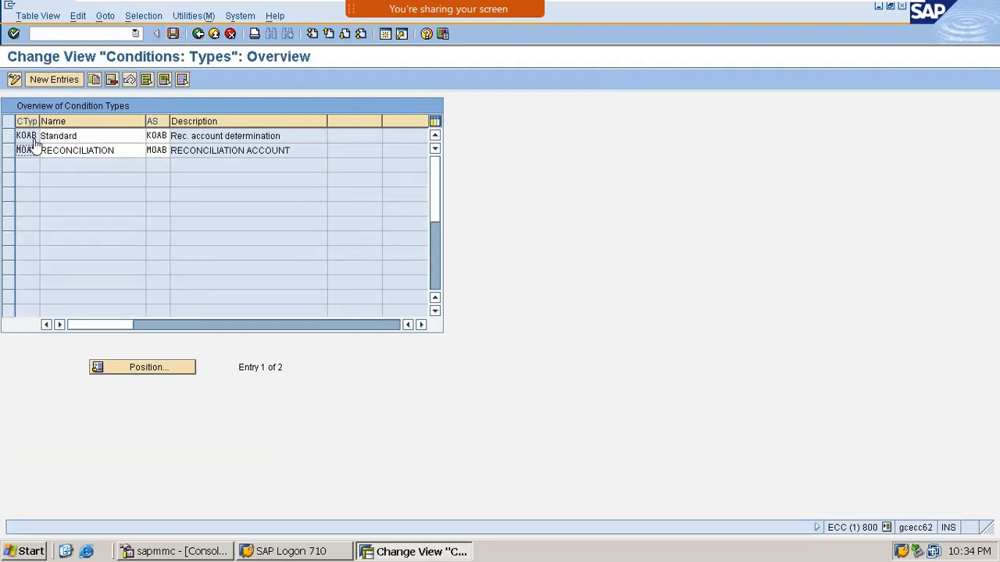
left_click(173, 34)
left_click(198, 33)
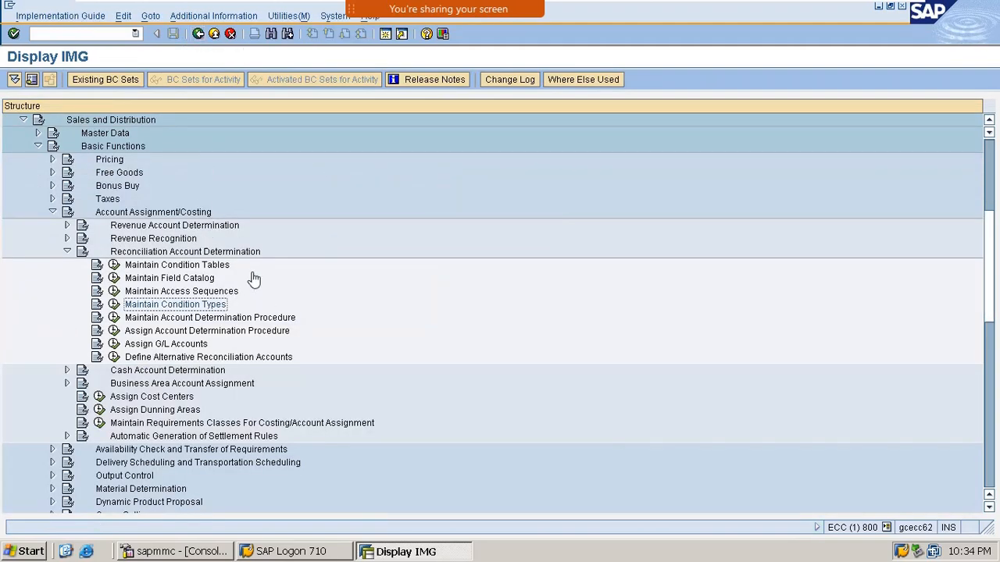
mouse_move(711, 19)
left_click(115, 318)
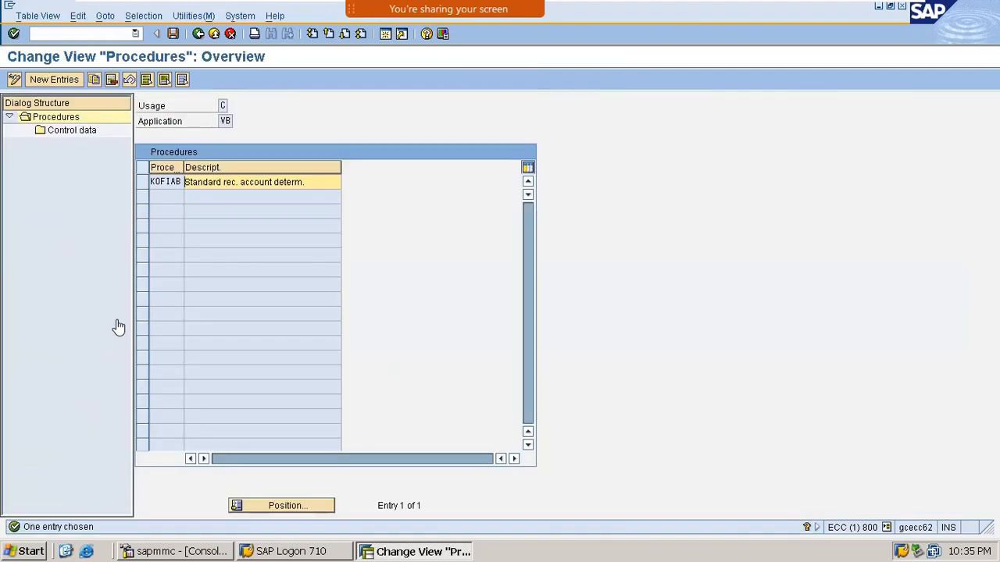
Step: Examine the control data of the standard procedure KOFIAB and return to the procedures overview
left_click(152, 181)
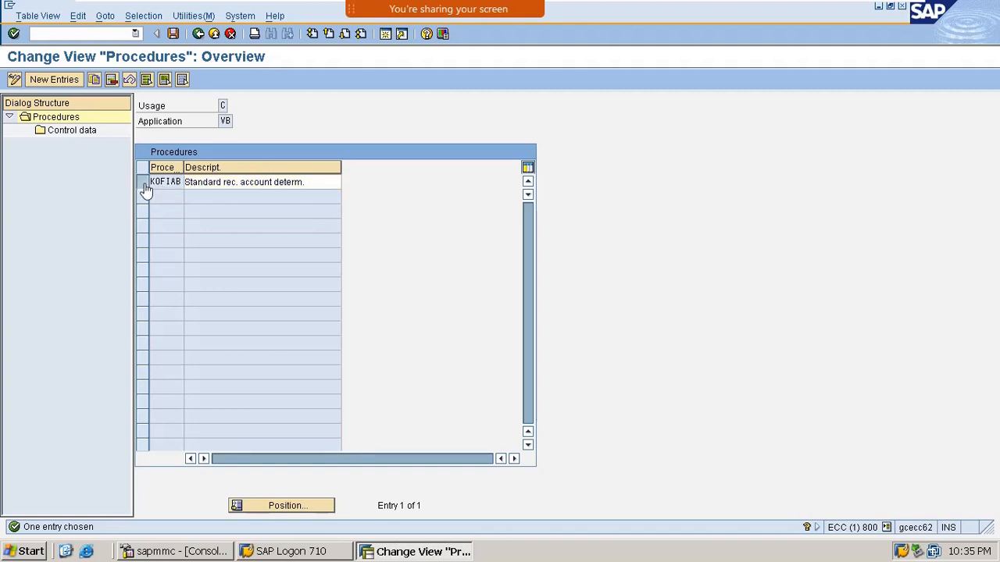
double_click(70, 131)
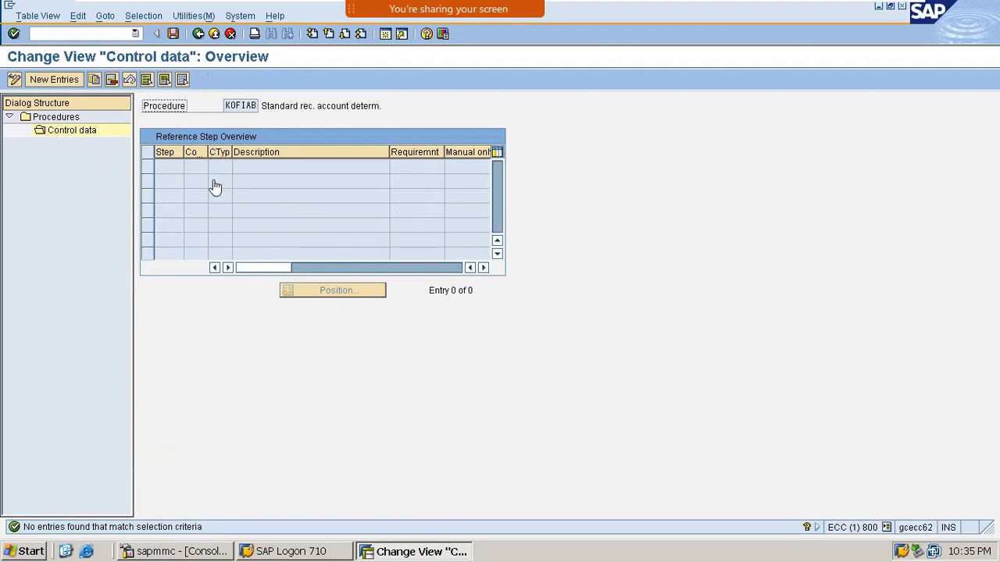
left_click(198, 35)
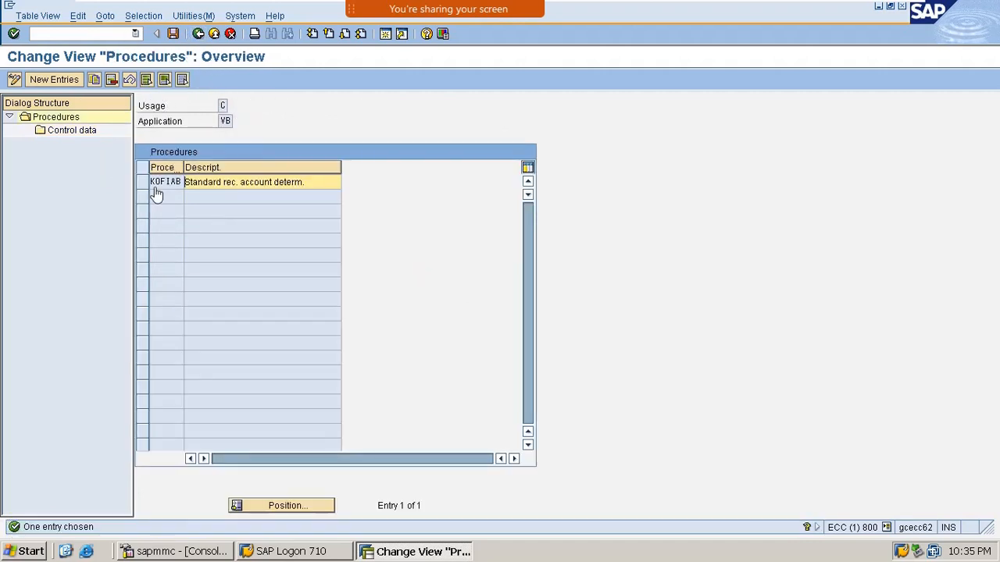
Step: Create a new account determination procedure MOFIAB with the description "RECONCILIATION PROCEDURE"
left_click(54, 80)
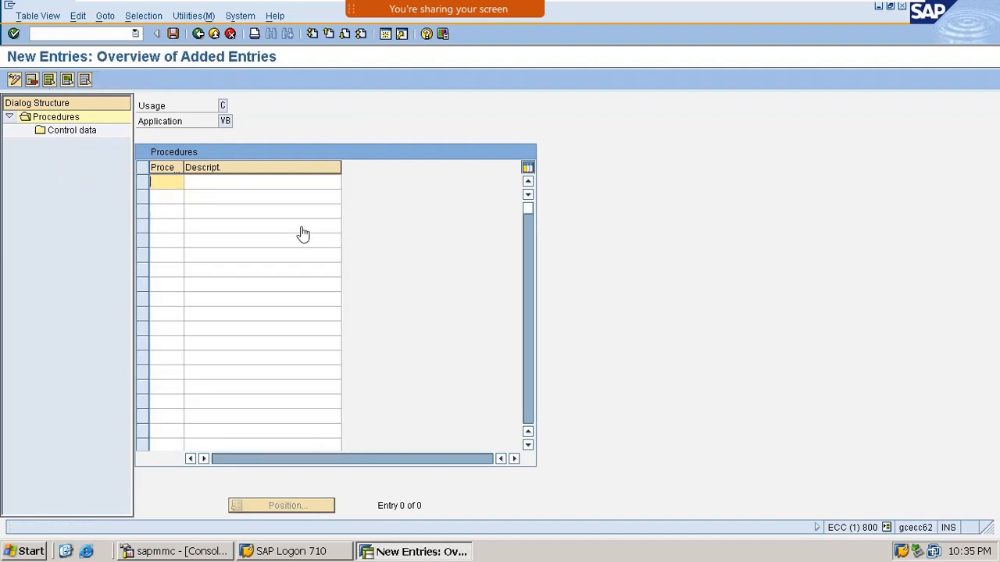
type("M")
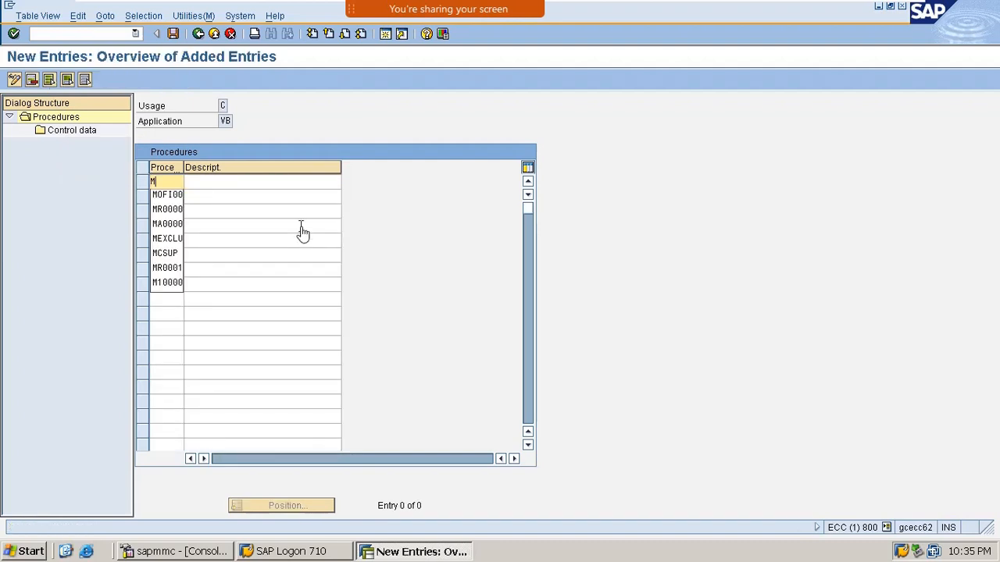
type("OF")
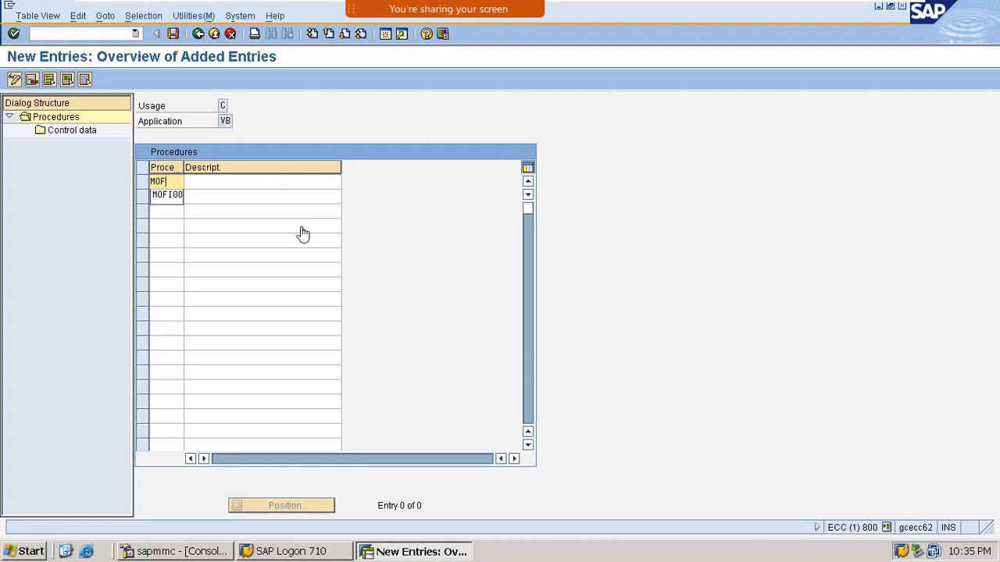
type("IAB")
key("Tab")
type("REC")
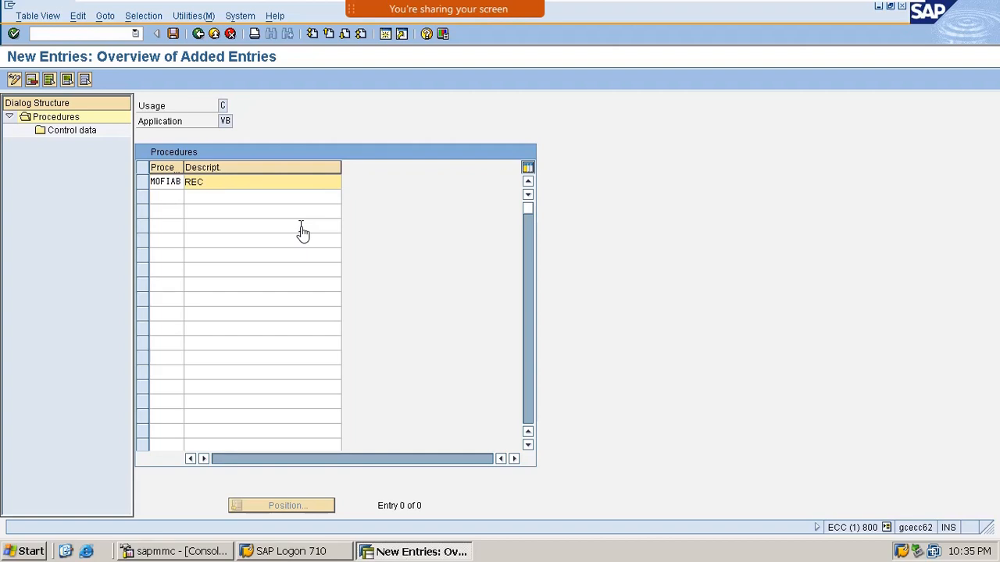
type("ONCILIATION PROCEDURE")
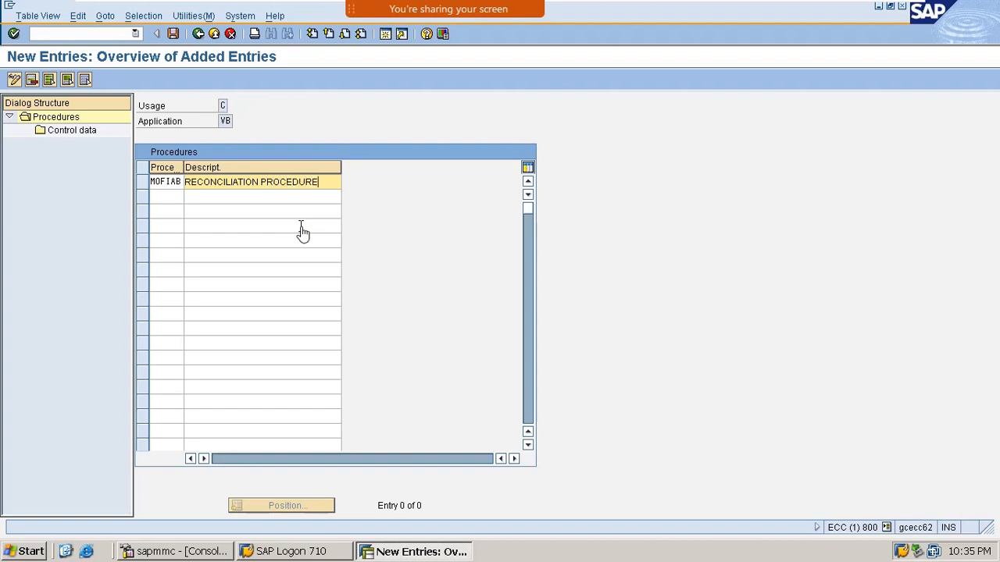
key("Return")
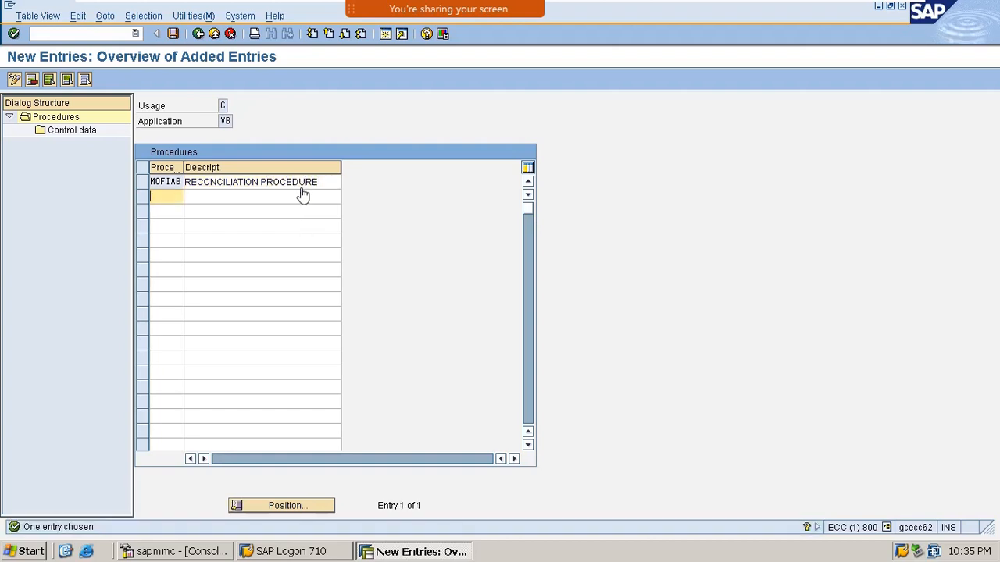
Step: Open the control data of procedure MOFIAB and add step 10 with condition type MOAB
left_click(142, 185)
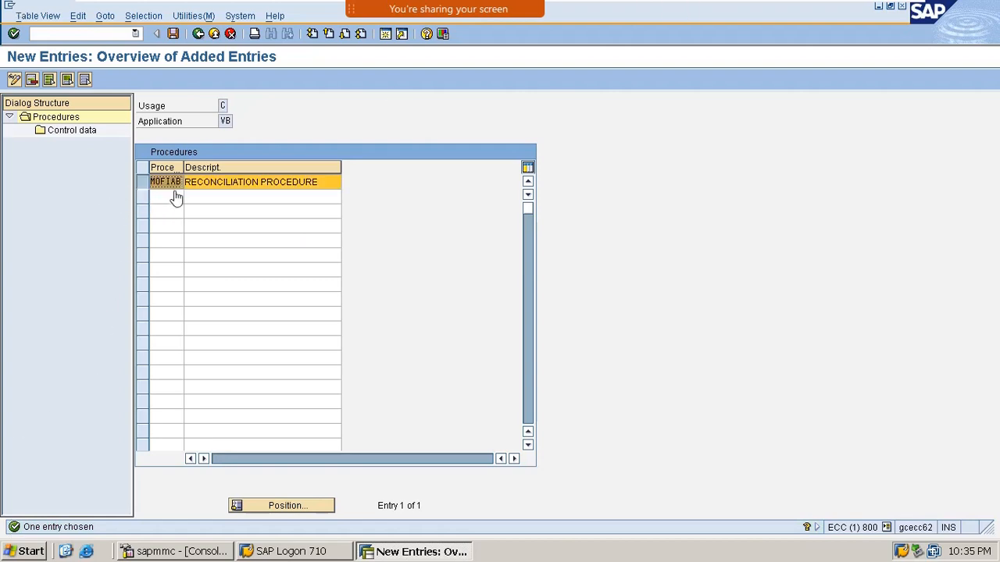
double_click(54, 135)
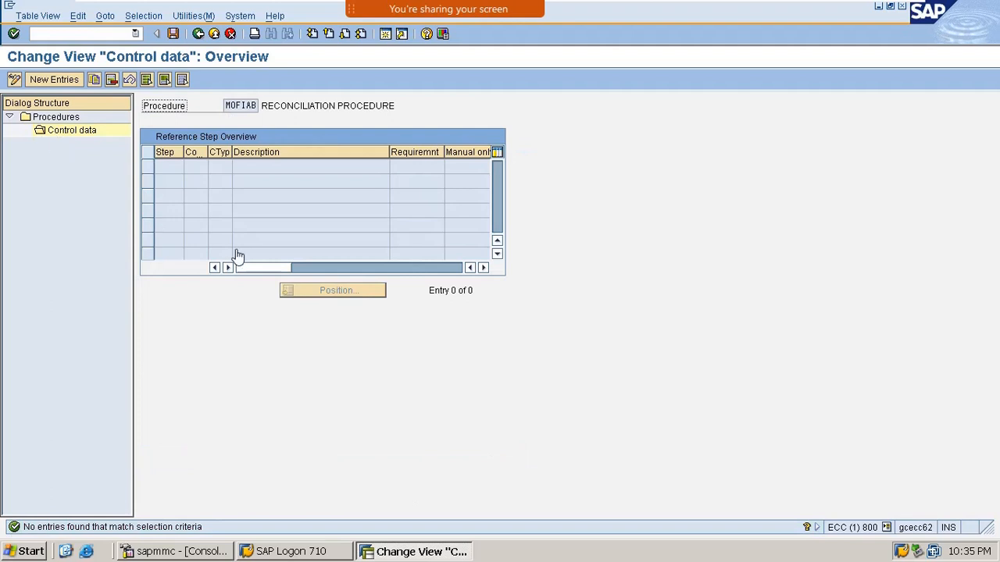
left_click(47, 77)
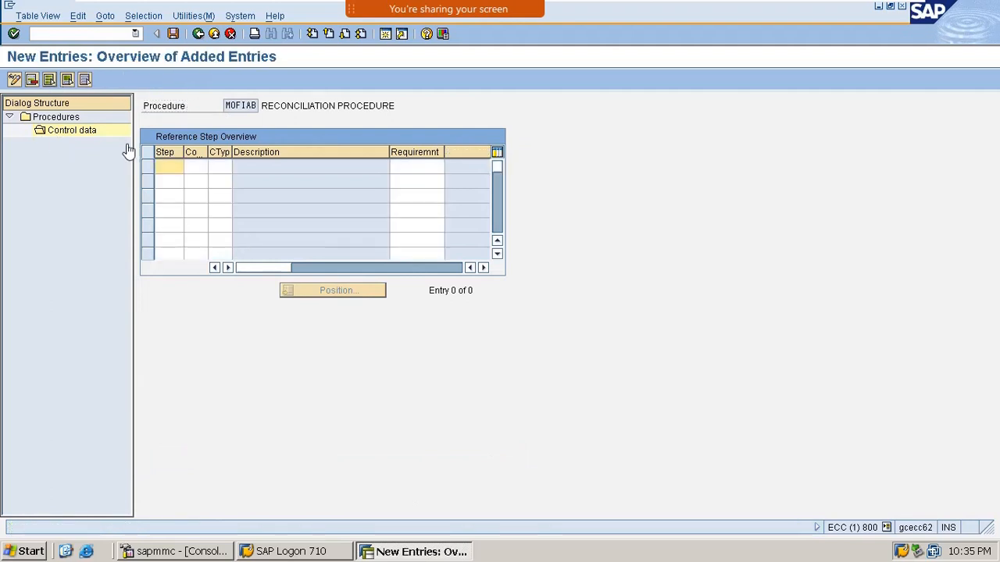
type("10")
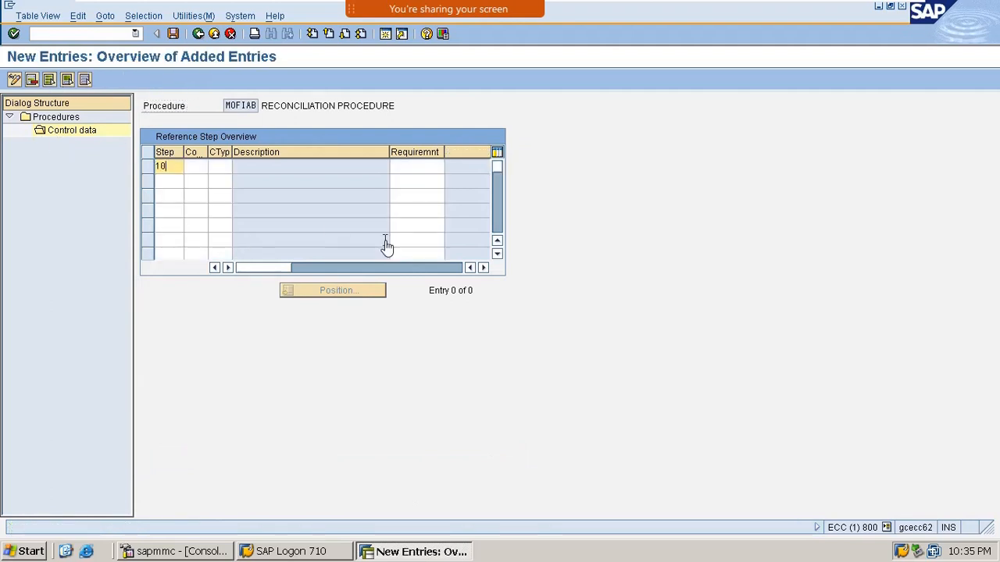
key("Tab")
key("Tab")
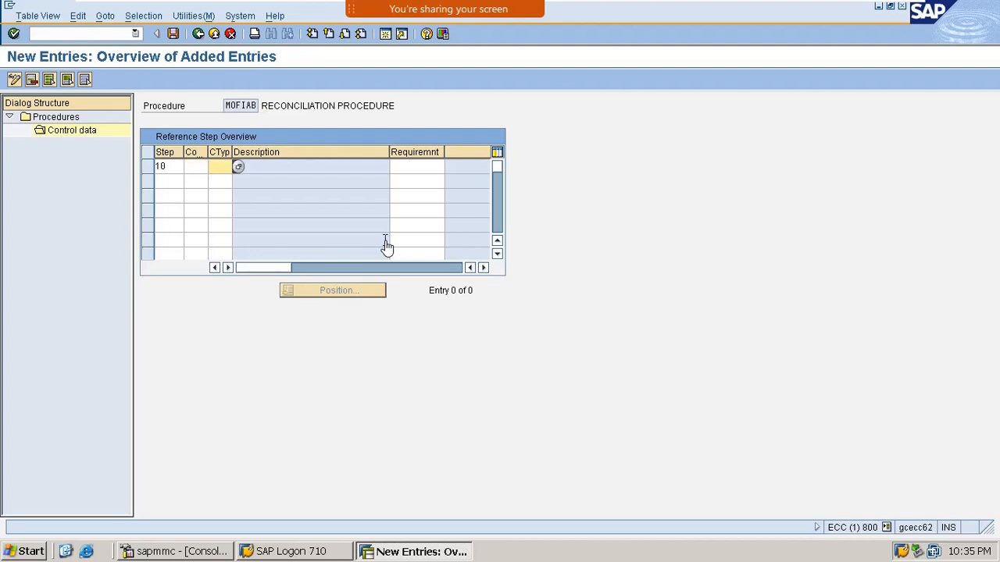
type("MOA")
key("BackSpace")
key("BackSpace")
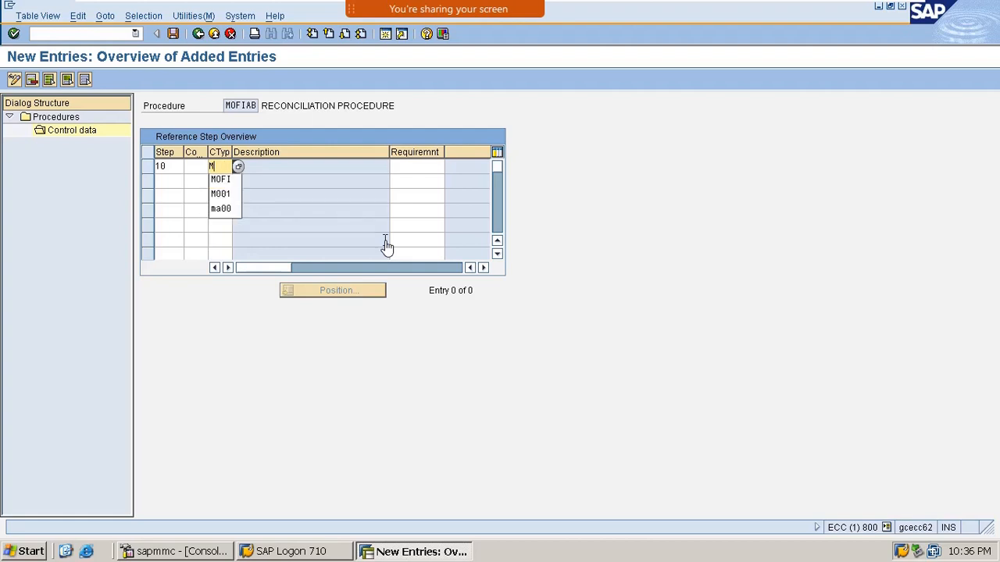
type("O")
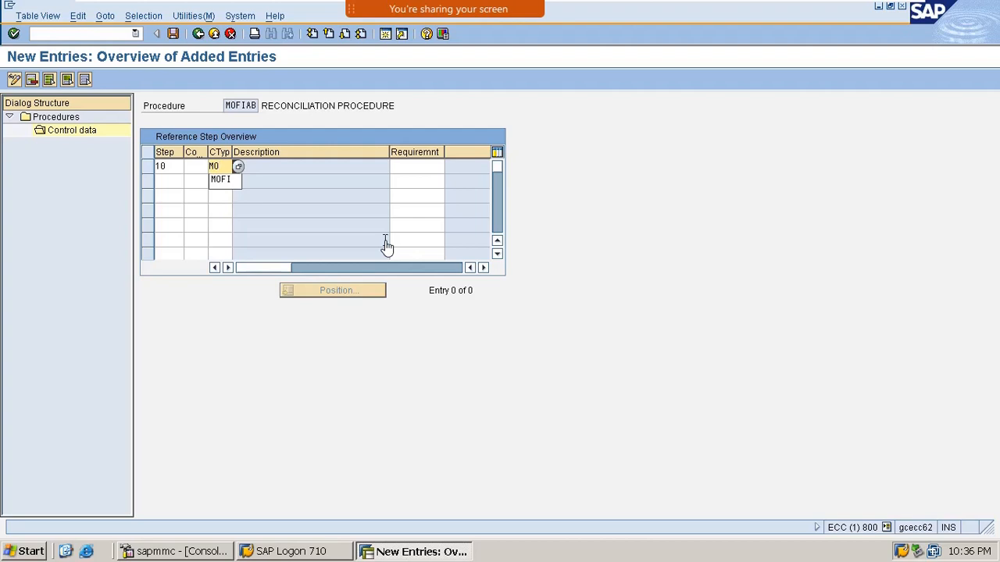
type("AB")
key("Return")
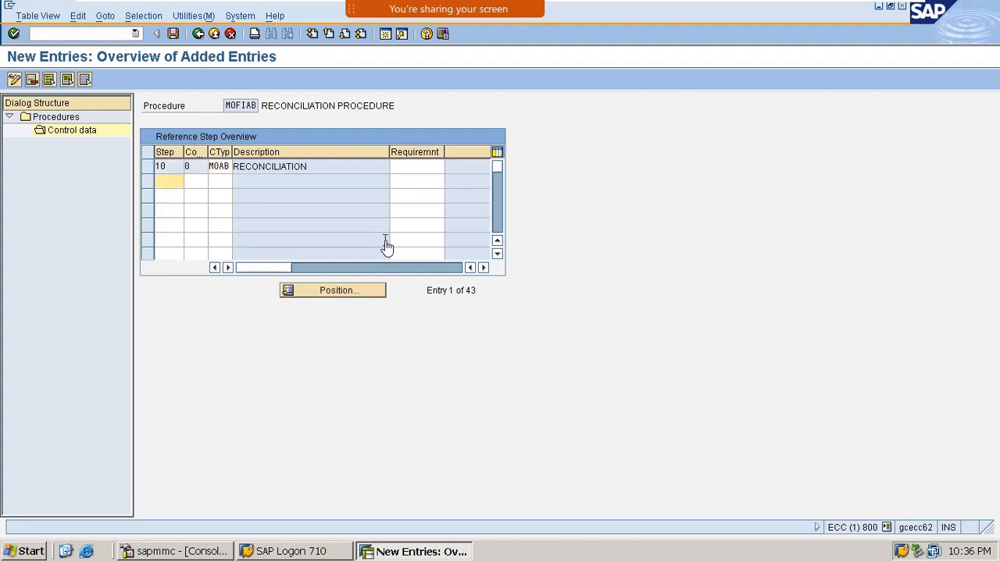
left_click(147, 167)
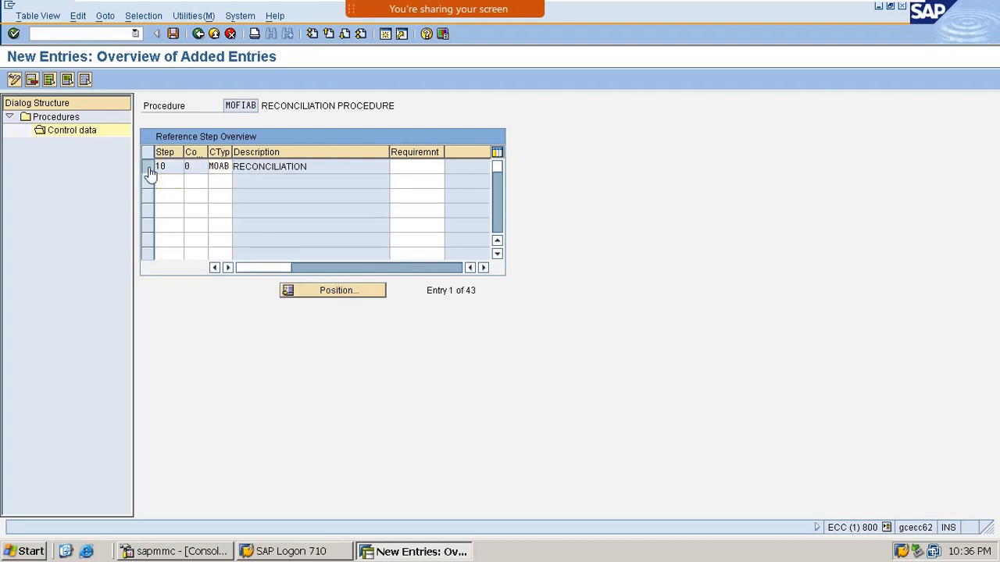
Step: Save the control data of procedure MOFIAB under customizing request ECCK900002 and return to the implementation guide
left_click(174, 33)
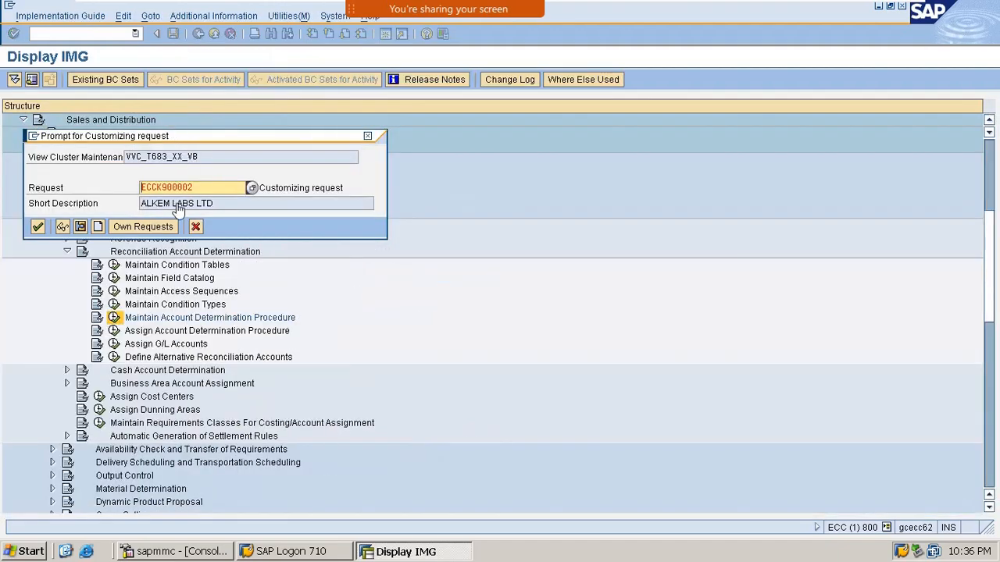
key("Return")
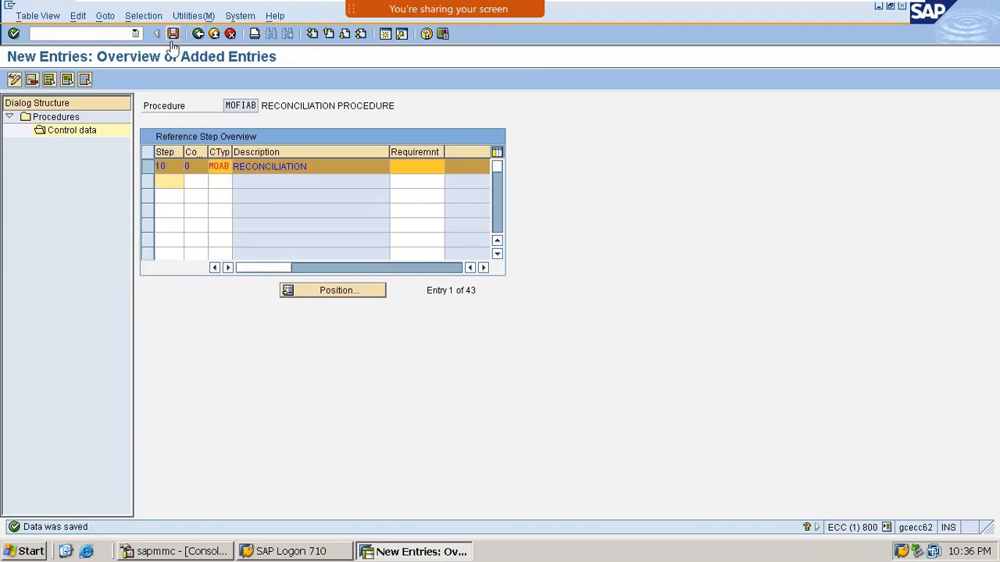
left_click(199, 33)
left_click(198, 34)
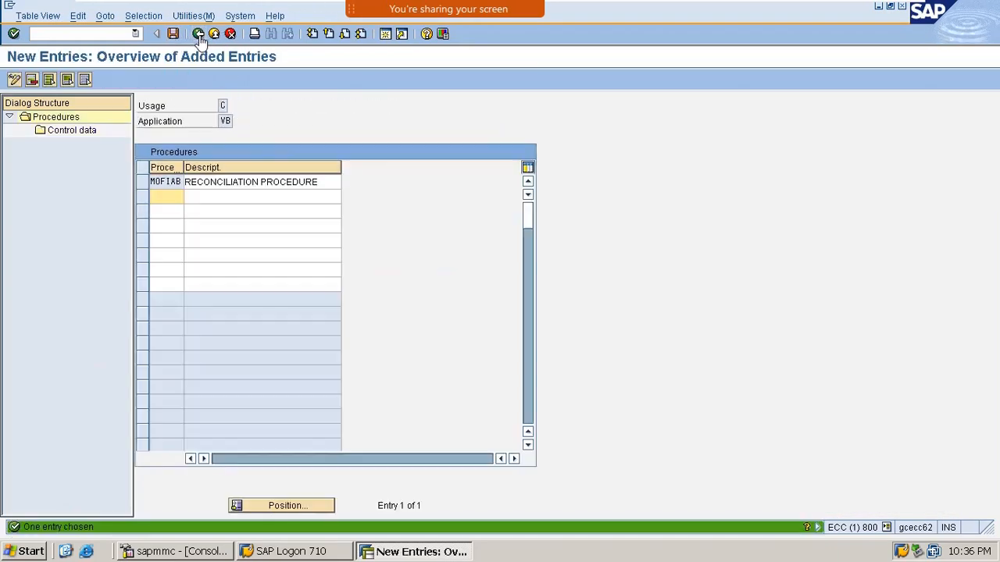
left_click(198, 34)
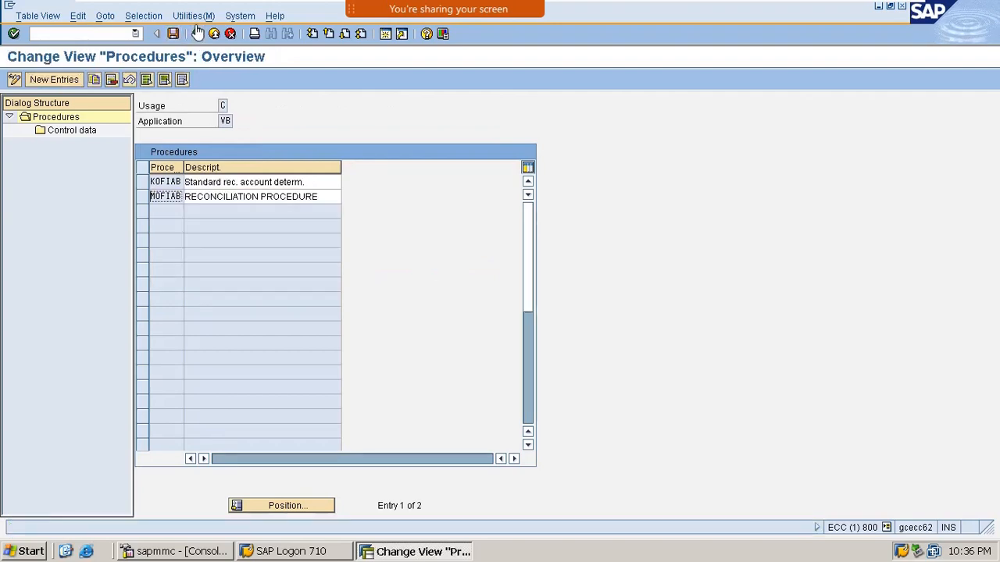
left_click(198, 33)
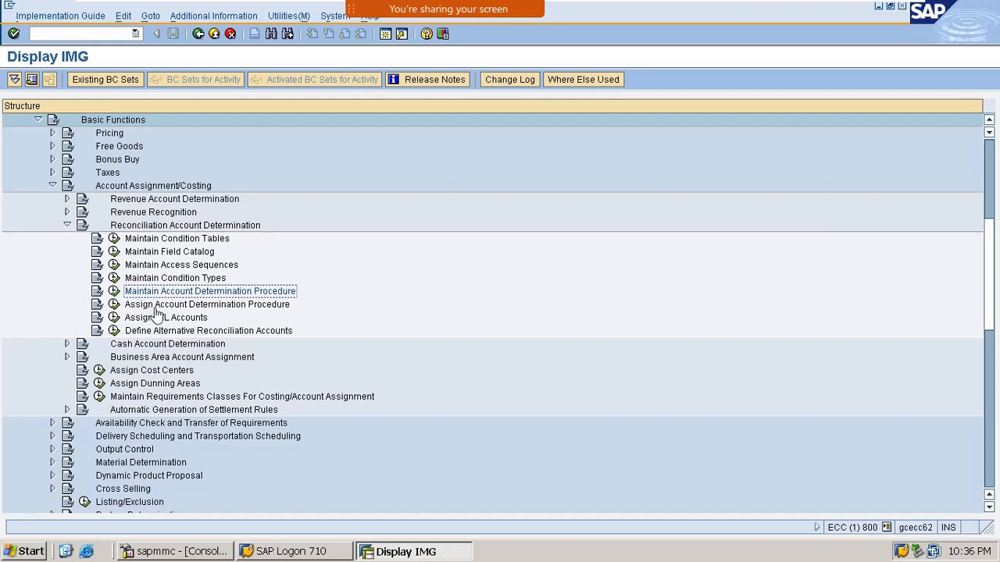
Step: Open the assignment of account determination procedures to billing types for reconciliation account determination
left_click(115, 306)
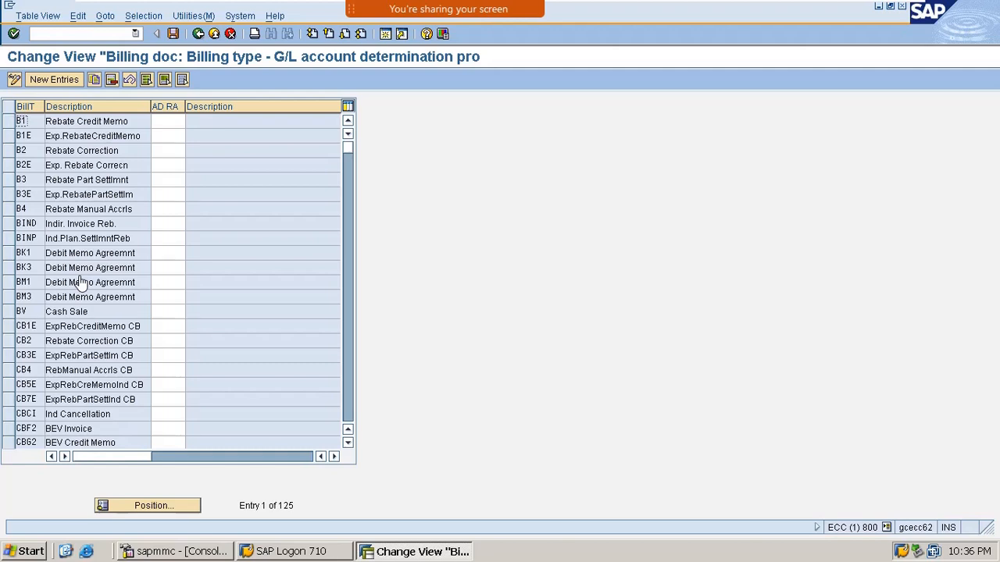
left_click(168, 507)
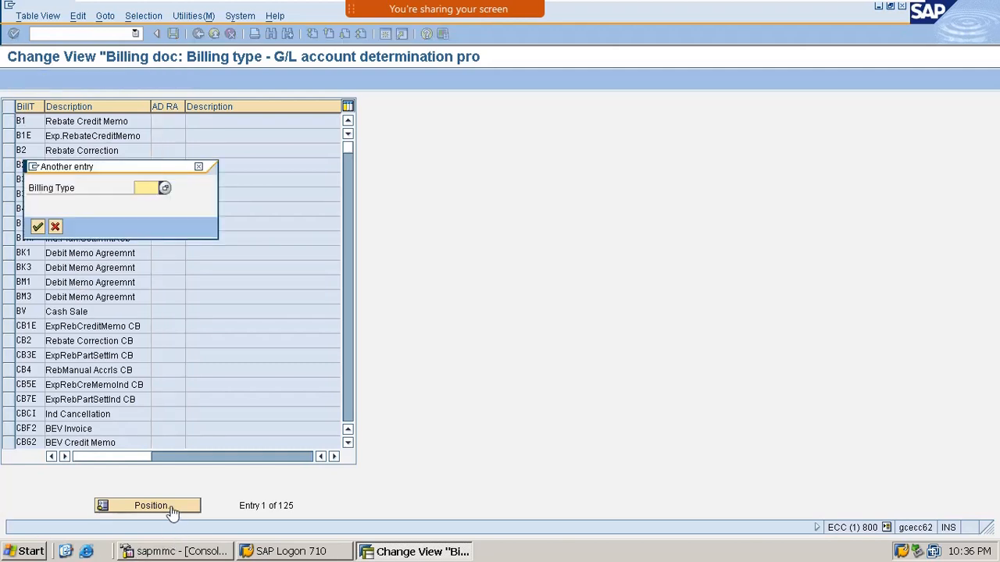
left_click(198, 167)
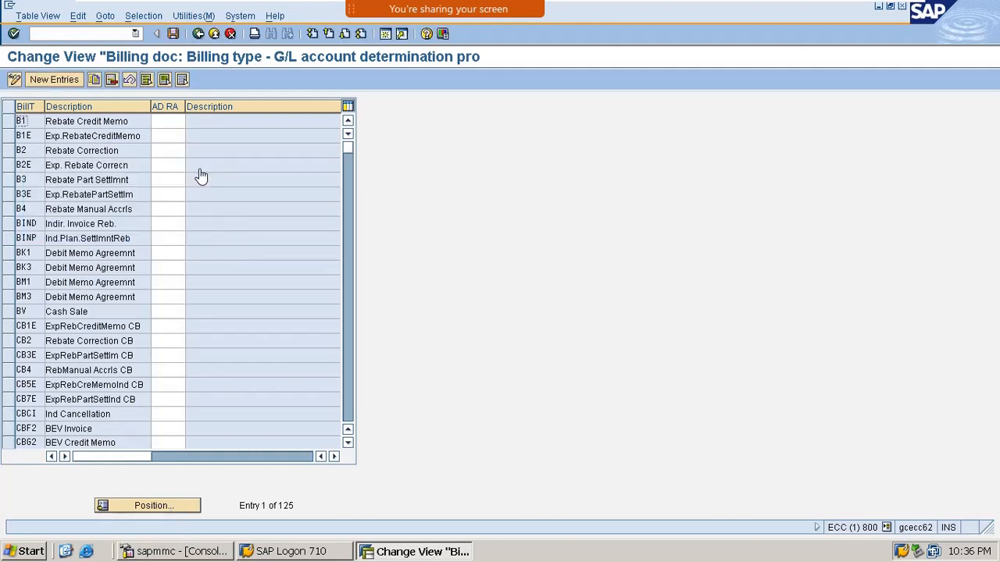
mouse_move(531, 7)
left_click(704, 20)
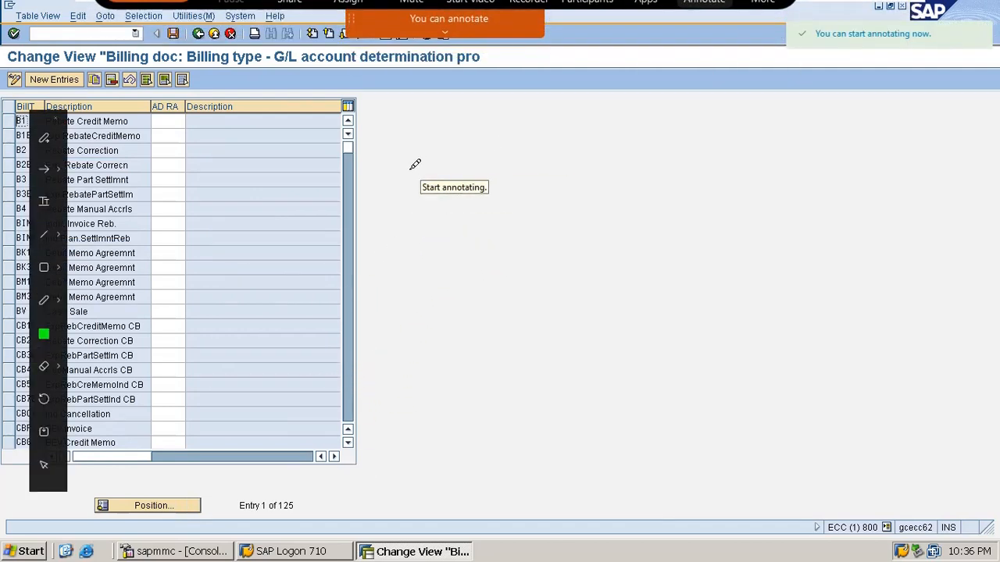
left_click_drag(412, 166, 413, 232)
mouse_move(478, 160)
left_mouse_down()
mouse_move(484, 196)
mouse_move(504, 192)
mouse_move(521, 153)
mouse_move(543, 190)
mouse_move(591, 165)
left_mouse_up()
left_click(557, 143)
mouse_move(606, 141)
left_mouse_down()
mouse_move(608, 153)
mouse_move(670, 123)
mouse_move(655, 204)
mouse_move(681, 160)
left_mouse_up()
left_click(605, 117)
mouse_move(760, 93)
left_mouse_down()
mouse_move(763, 83)
mouse_move(774, 109)
left_mouse_up()
left_click_drag(789, 113, 787, 125)
mouse_move(790, 66)
left_mouse_down()
mouse_move(841, 83)
mouse_move(865, 63)
left_mouse_up()
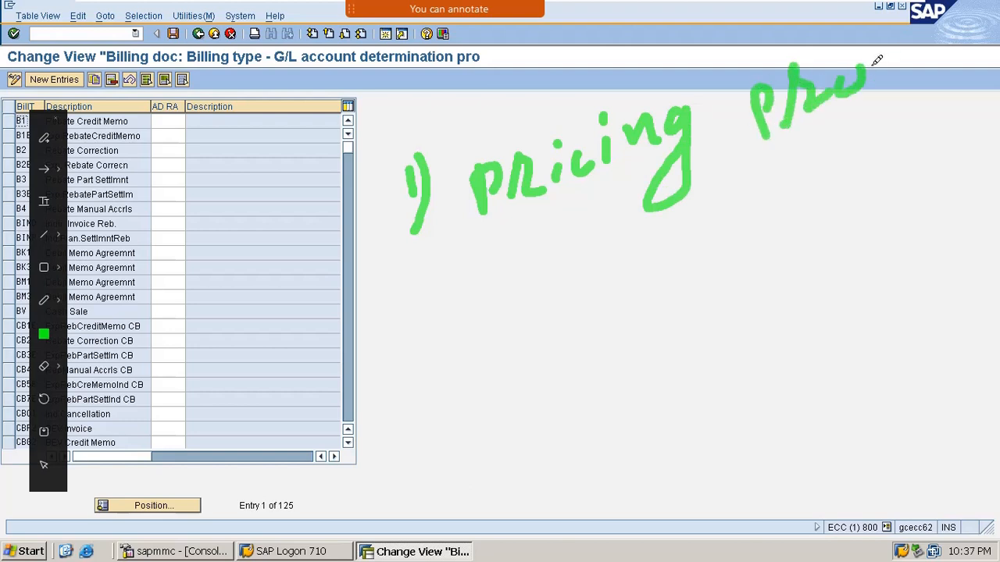
left_click_drag(612, 234, 613, 285)
left_click_drag(634, 250, 615, 284)
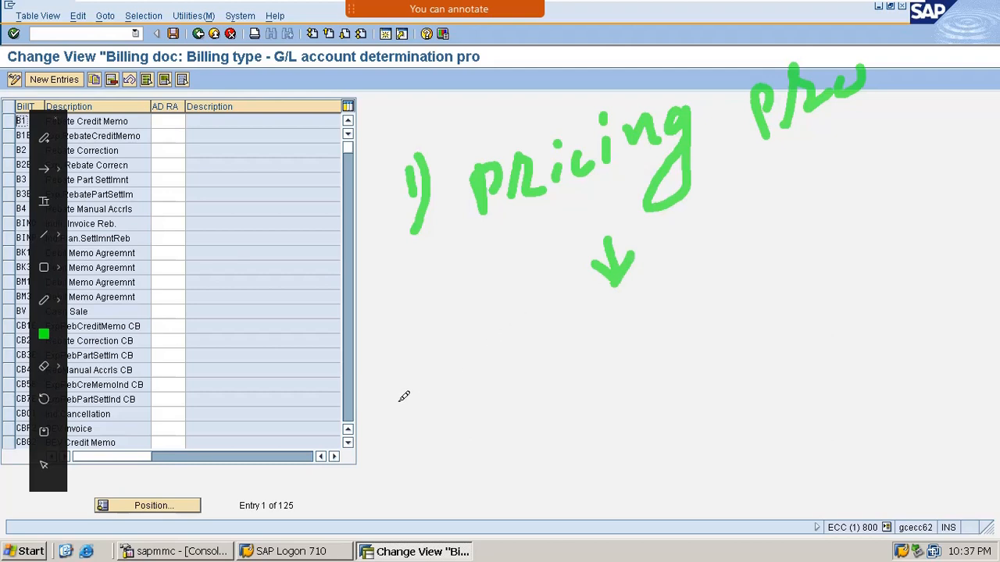
left_click_drag(410, 393, 389, 432)
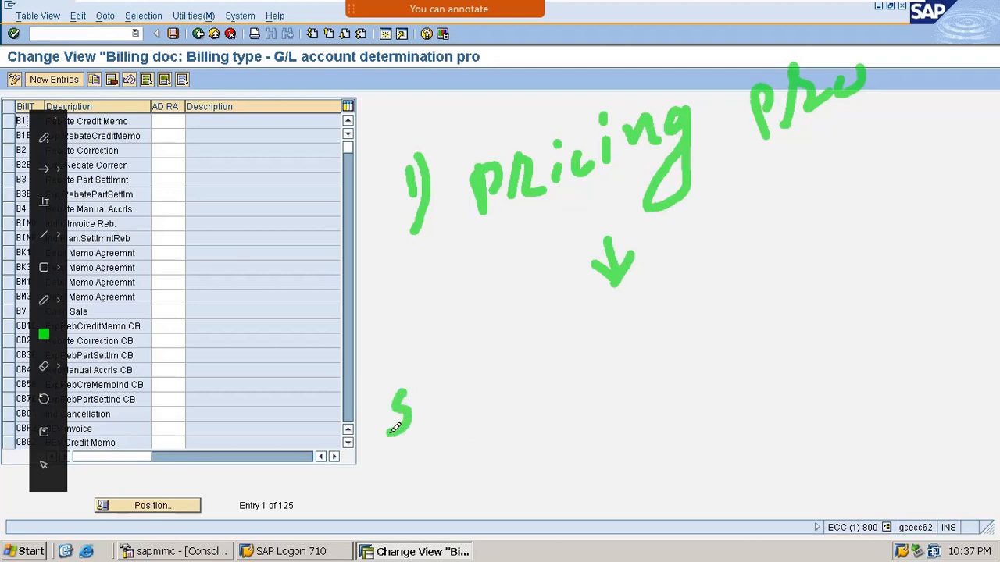
left_click(431, 404)
left_click_drag(381, 467, 467, 423)
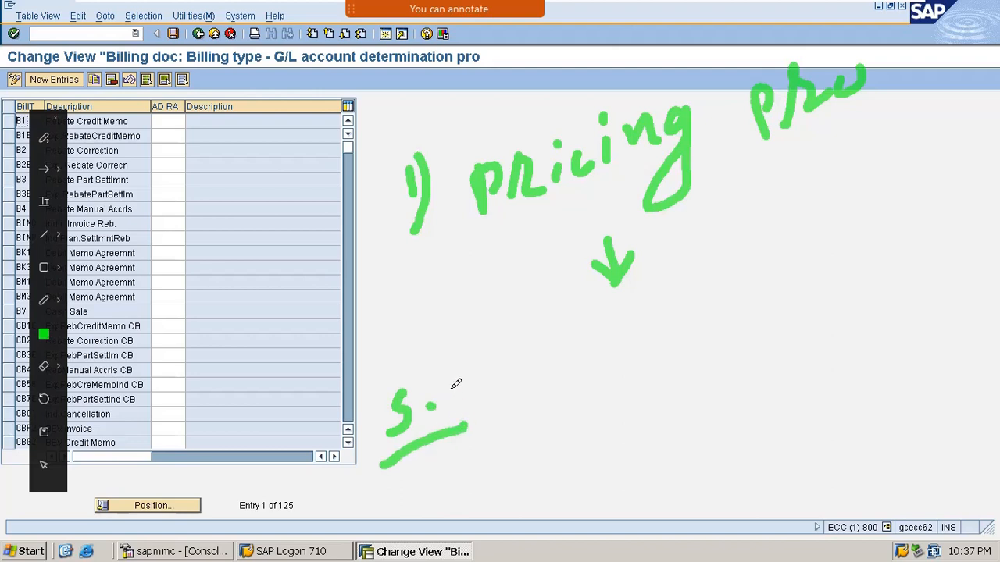
mouse_move(446, 394)
left_mouse_down()
mouse_move(475, 389)
mouse_move(469, 405)
left_mouse_up()
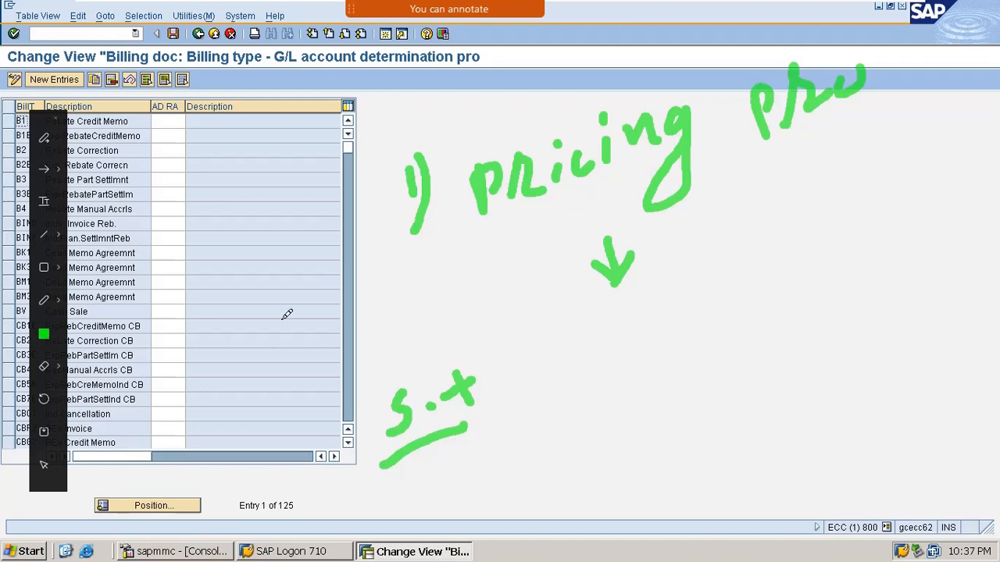
left_click_drag(291, 67, 428, 71)
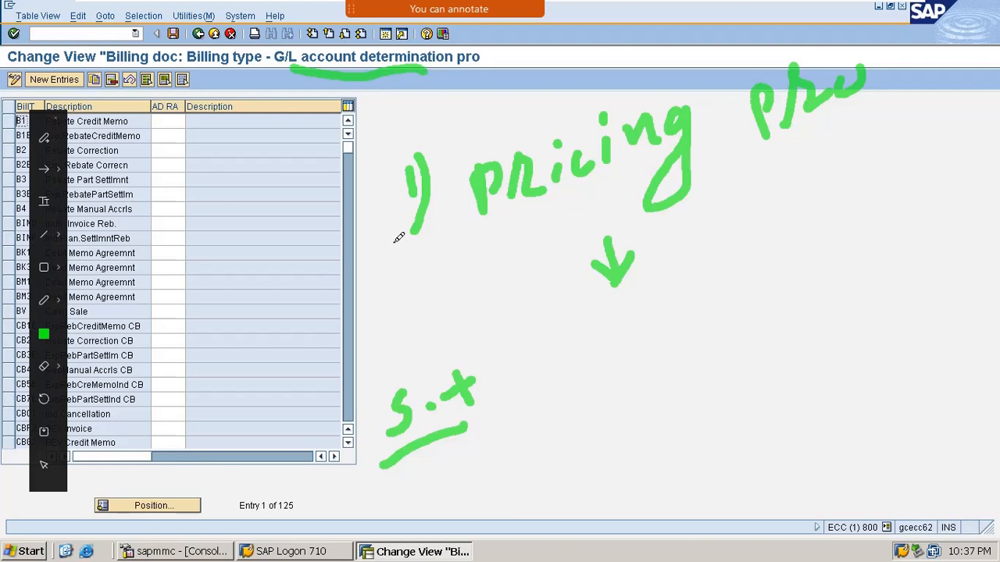
key("Escape")
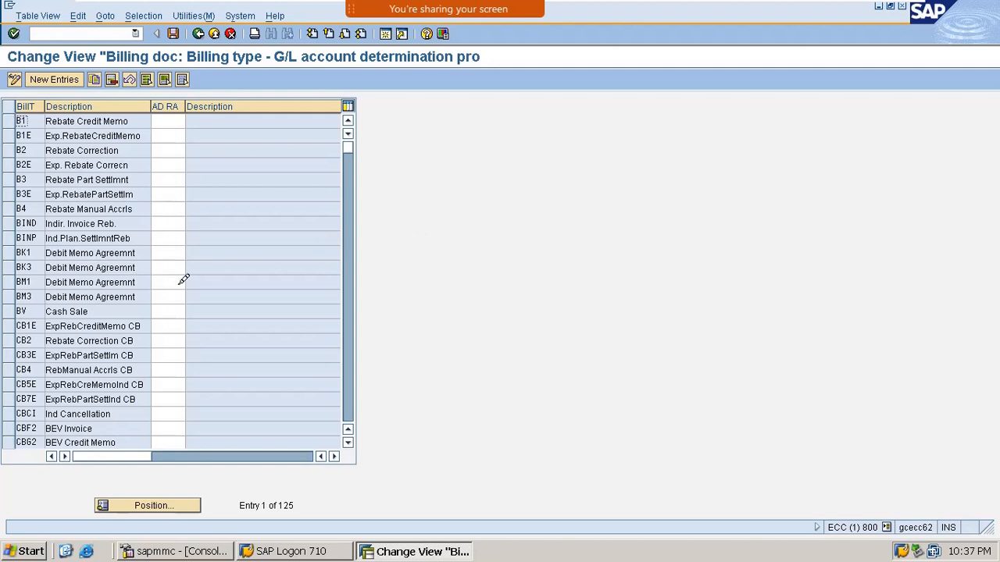
Step: Position the billing type list on billing type F2
left_click(172, 505)
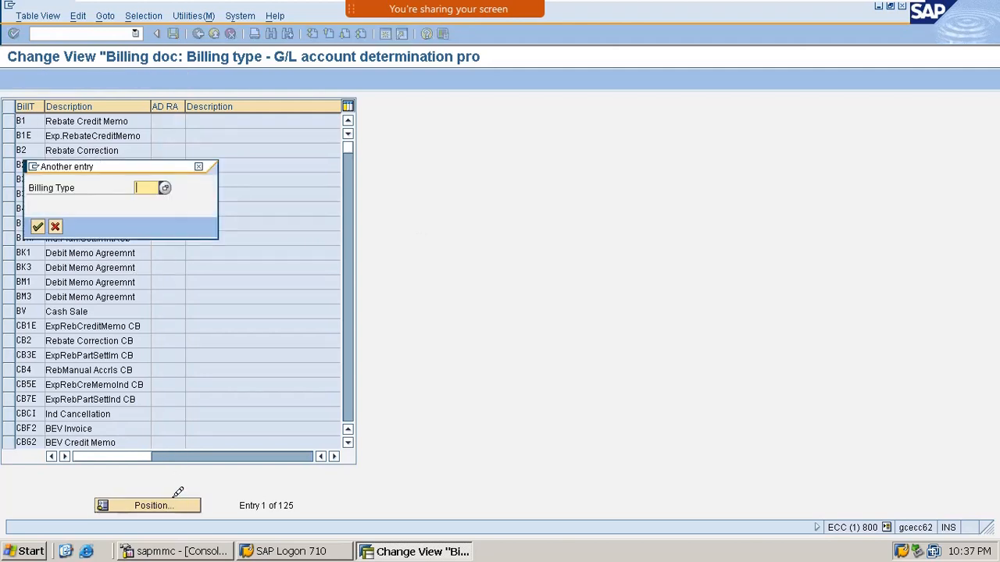
type("F")
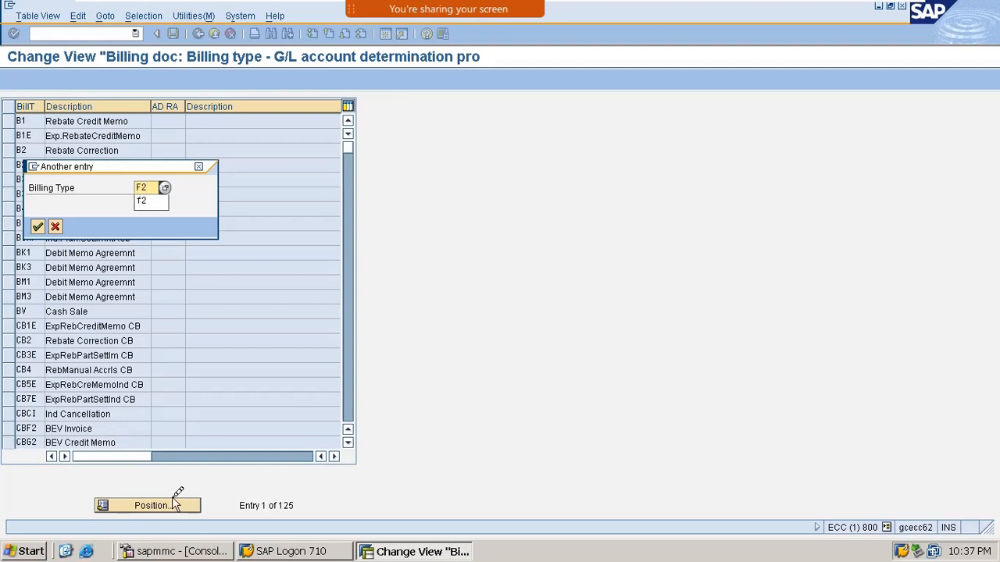
type("2")
key("Return")
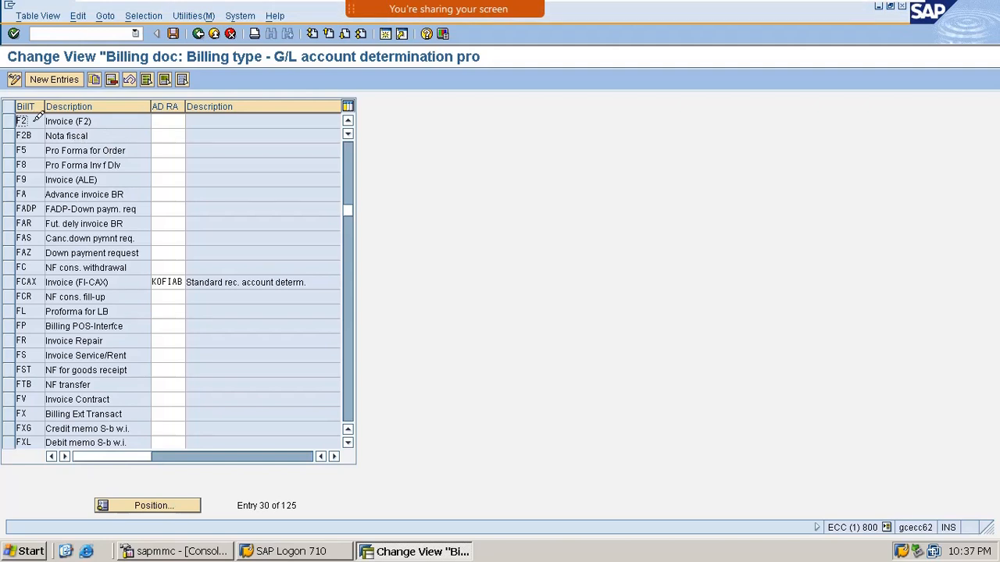
Step: Try to assign account determination procedure MOAB00 to billing type F2
left_click(165, 119)
type("MOAB00")
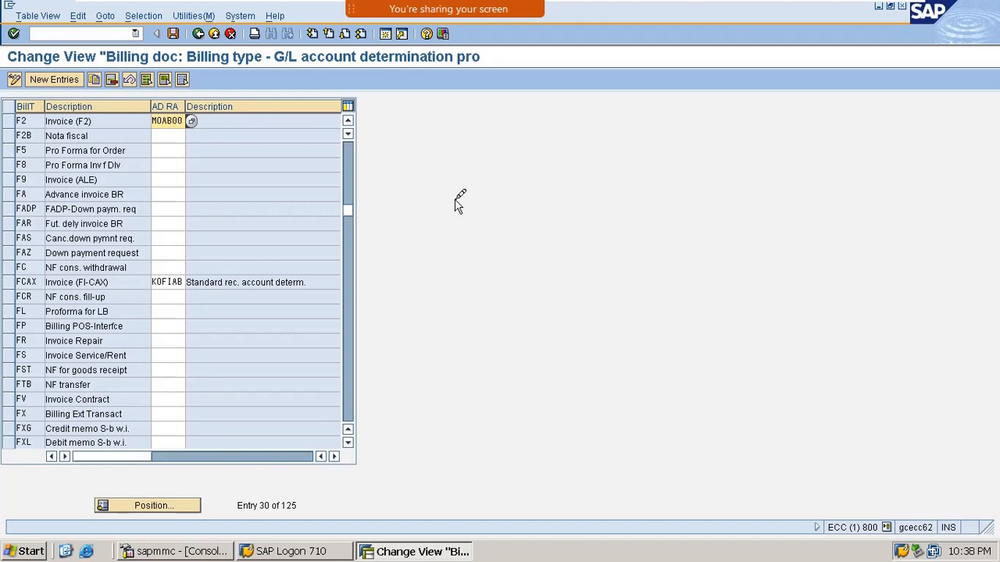
key("Return")
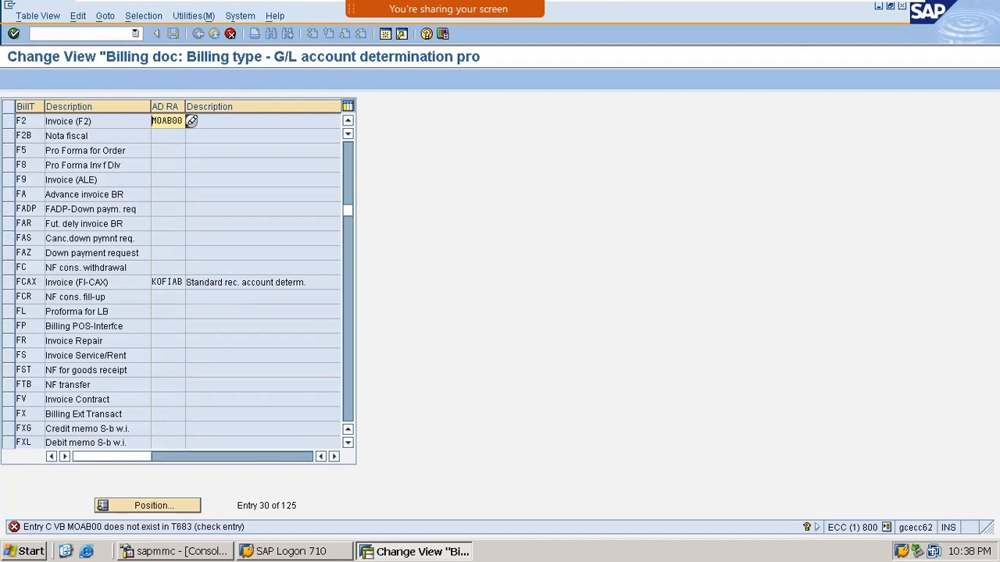
Step: Assign procedure MOFIAB to billing type F2, save the assignment and return to the implementation guide
left_click(192, 121)
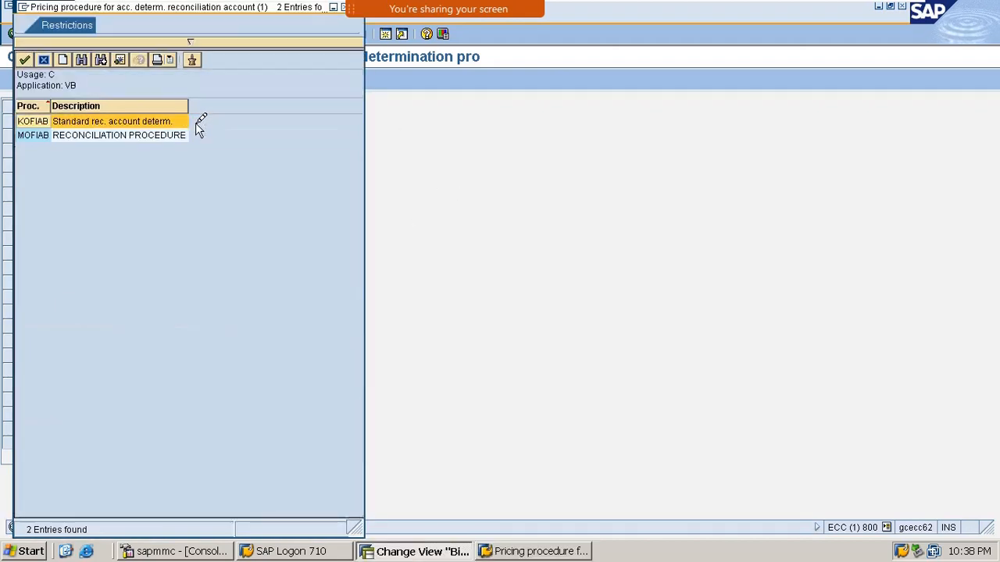
left_click(43, 135)
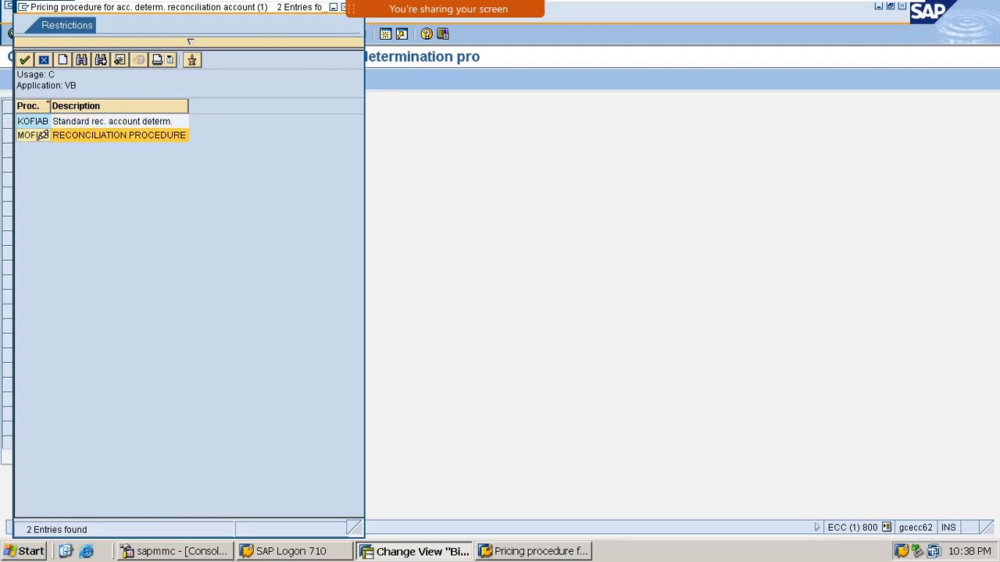
double_click(42, 136)
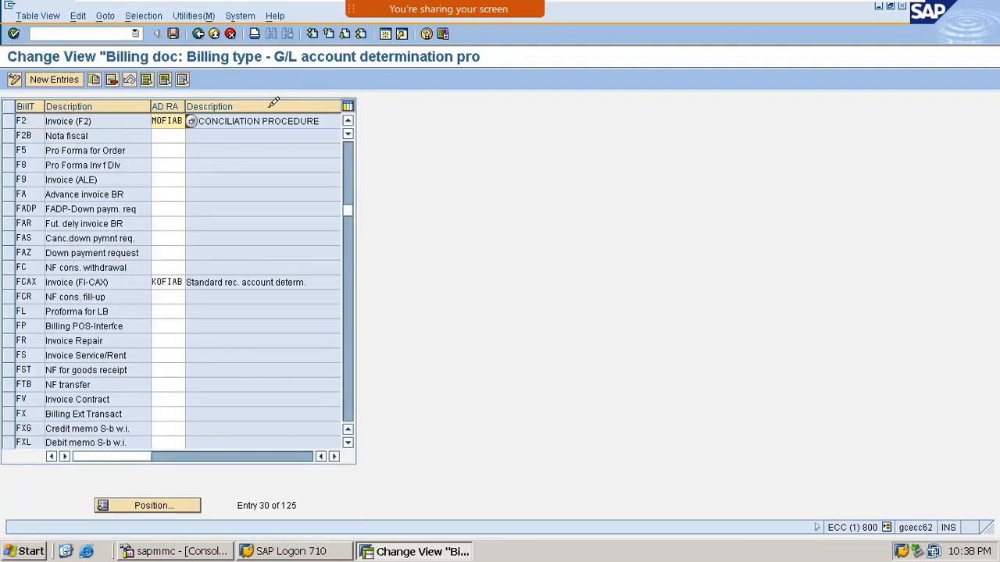
left_click(173, 33)
key("Return")
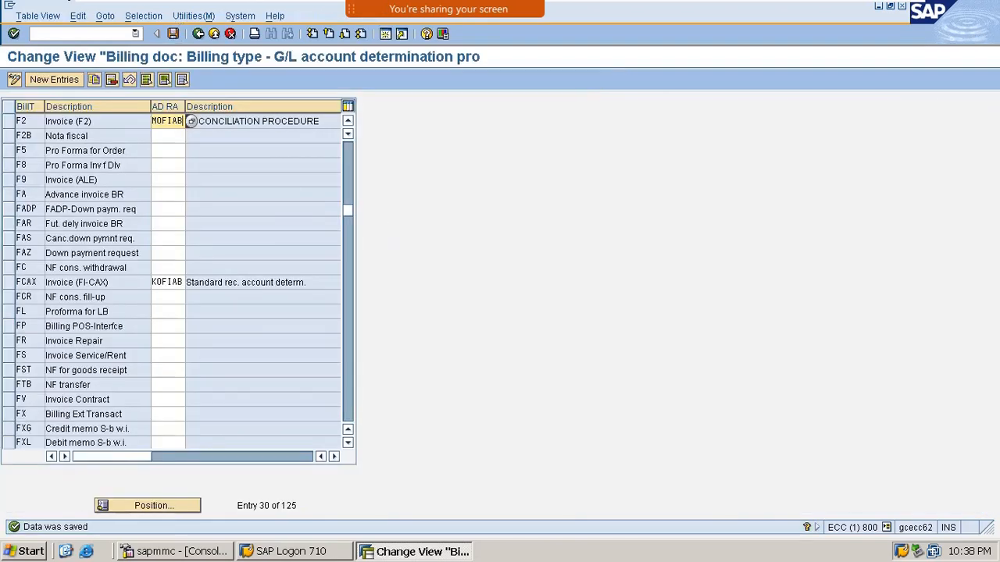
left_click(199, 33)
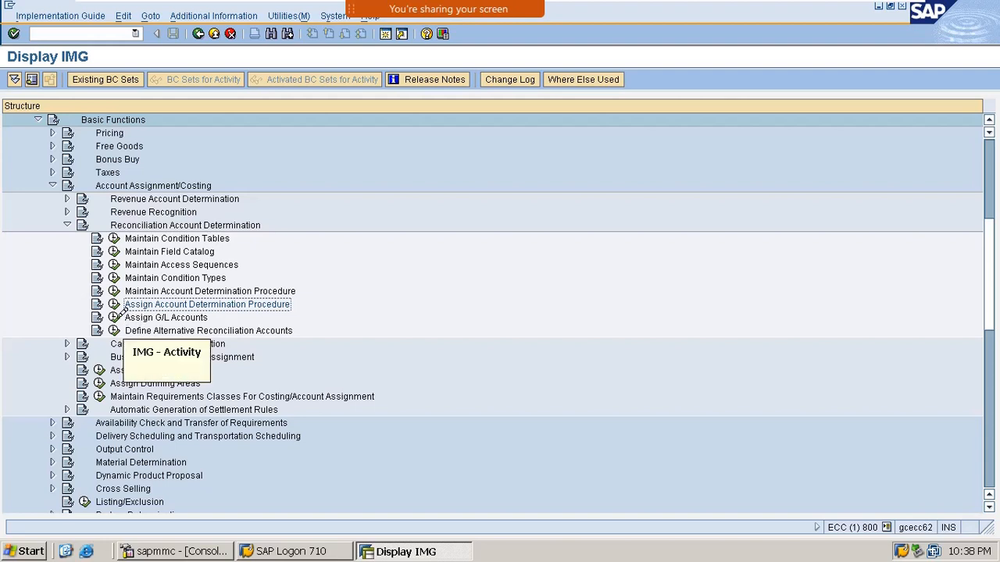
Step: Open the reconciliation G/L account assignment for Plant/Division and start a new entry with application V
left_click(115, 316)
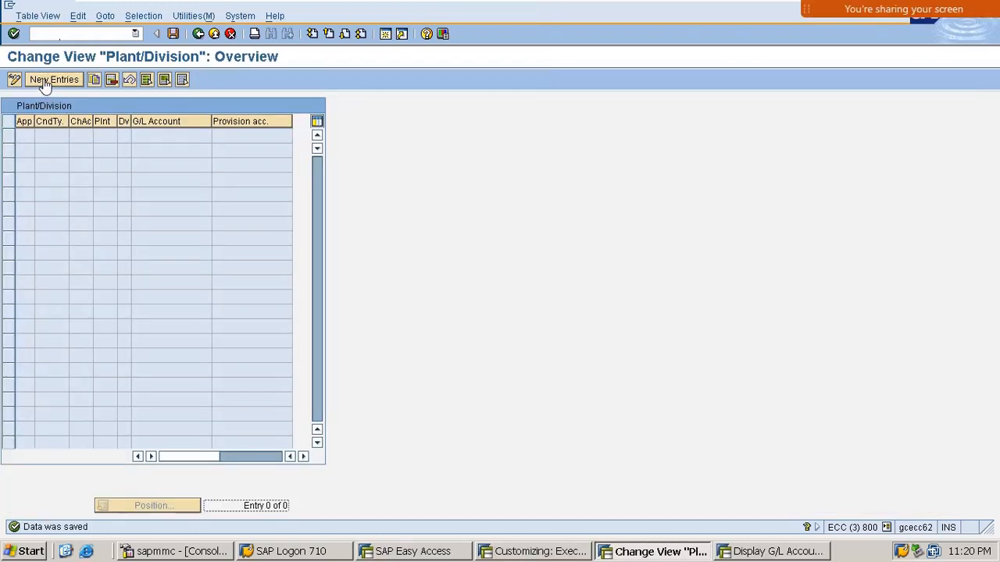
left_click(45, 80)
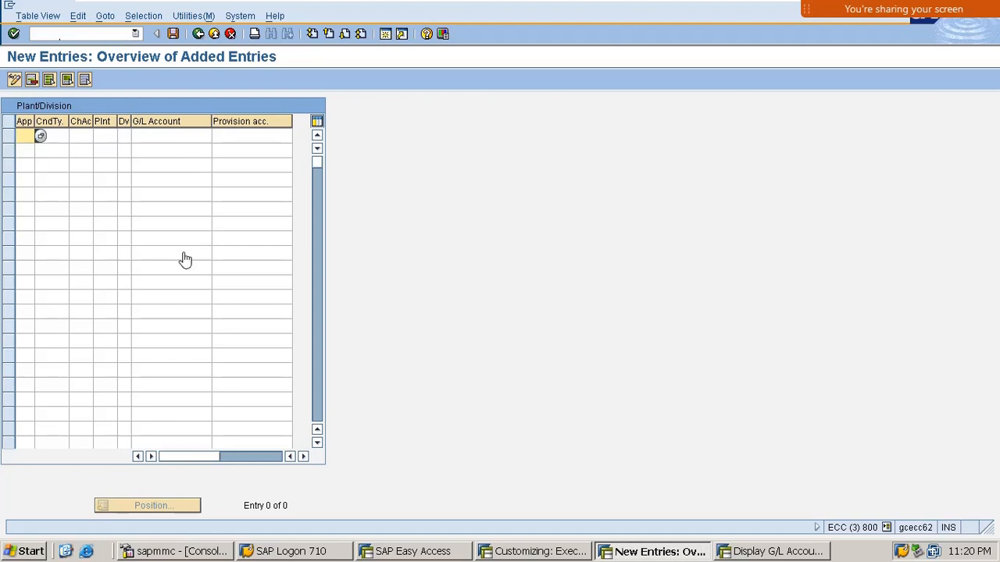
left_click(39, 136)
left_click(39, 215)
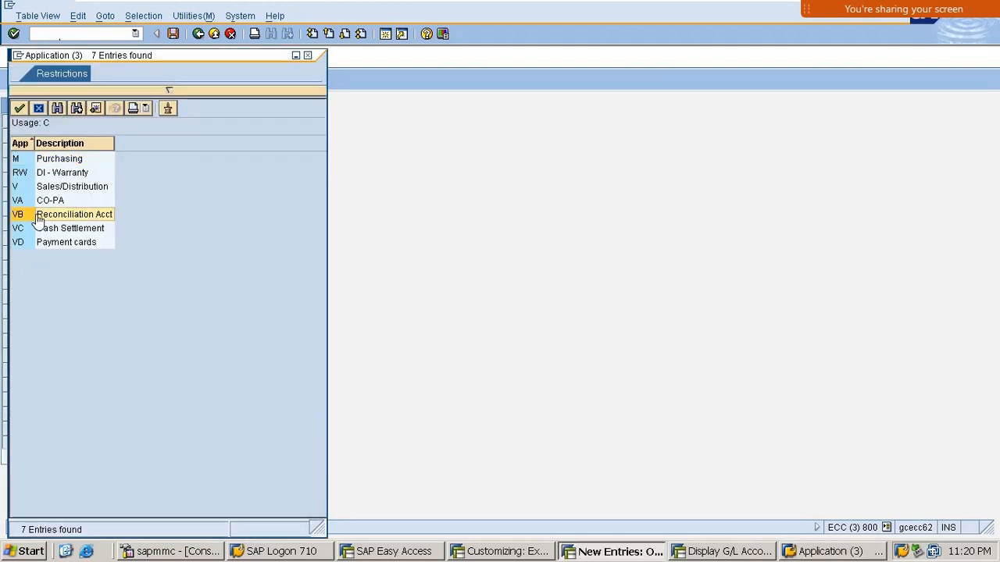
left_click_drag(226, 61, 539, 70)
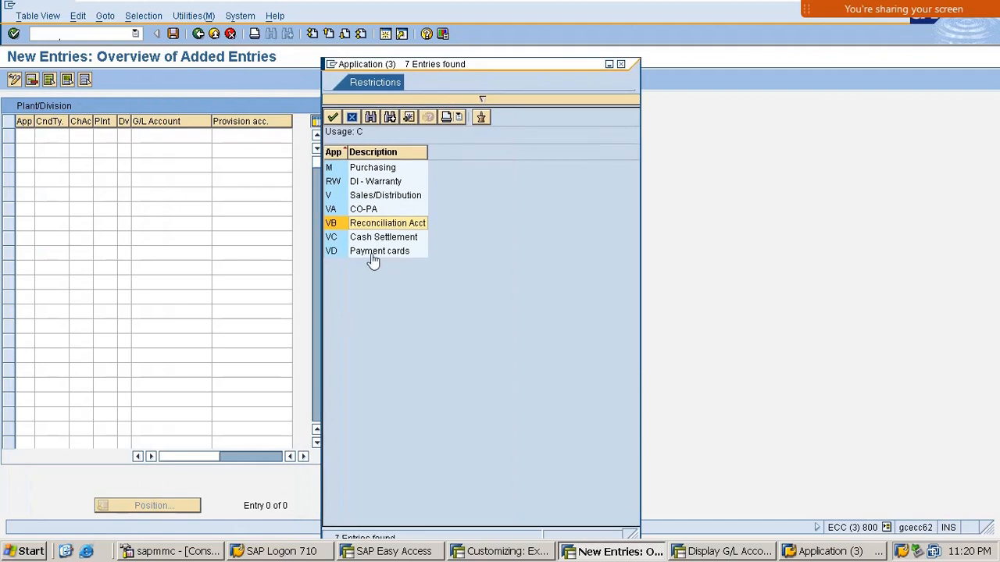
double_click(358, 200)
key("Return")
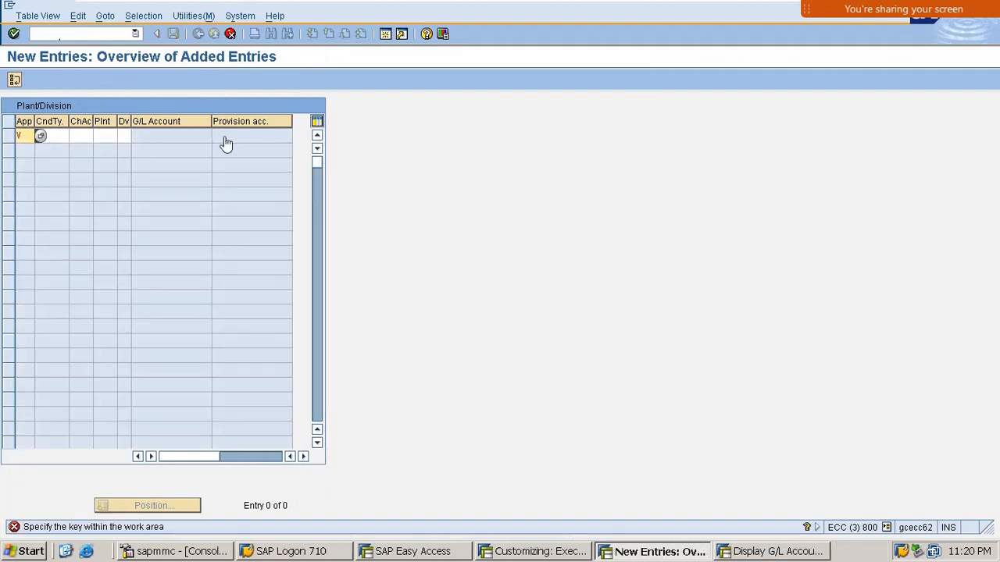
Step: Look up the condition types for application V and change the new Plant/Division entry's application to VB
left_click(57, 138)
left_click(75, 137)
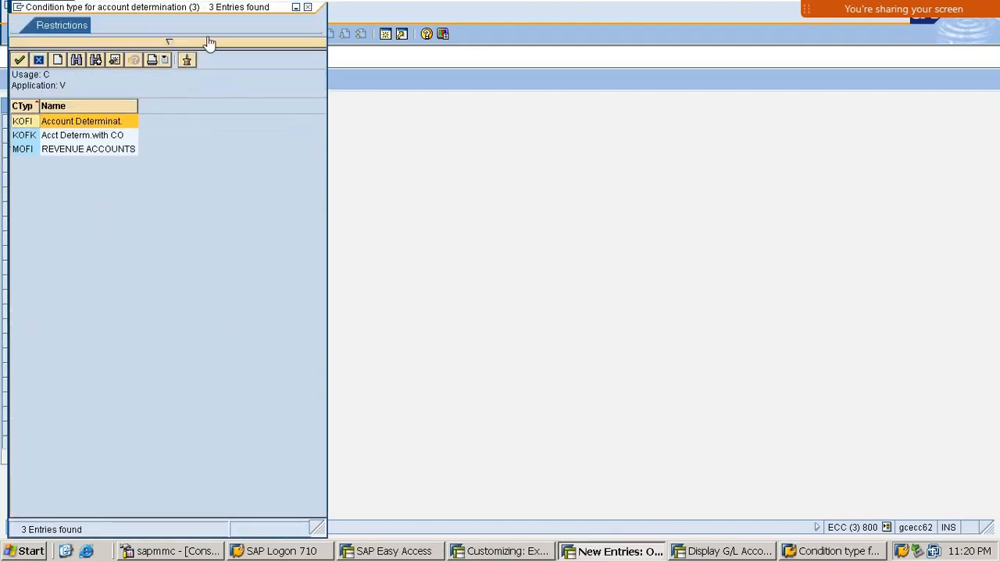
left_click_drag(223, 21, 638, 53)
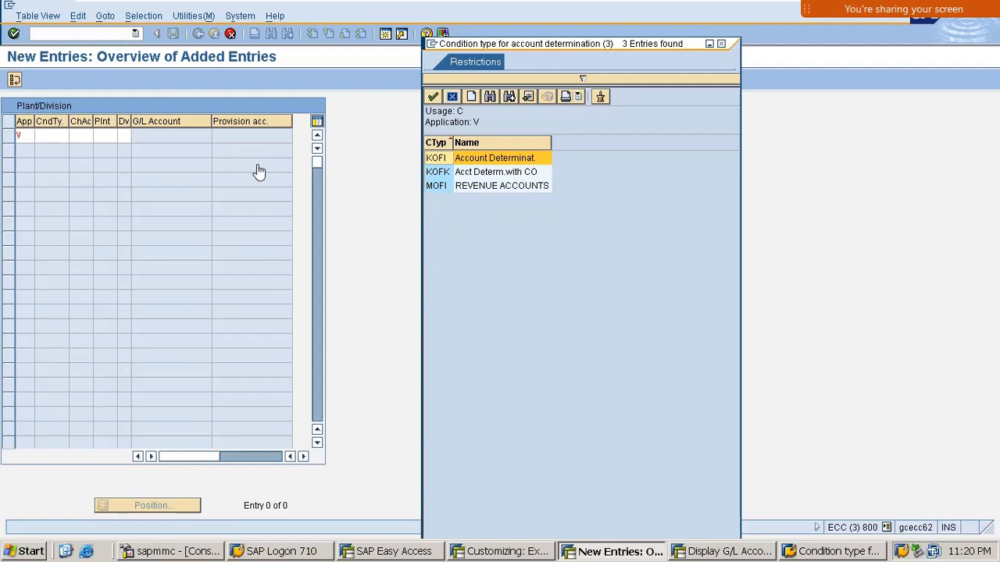
left_click(721, 44)
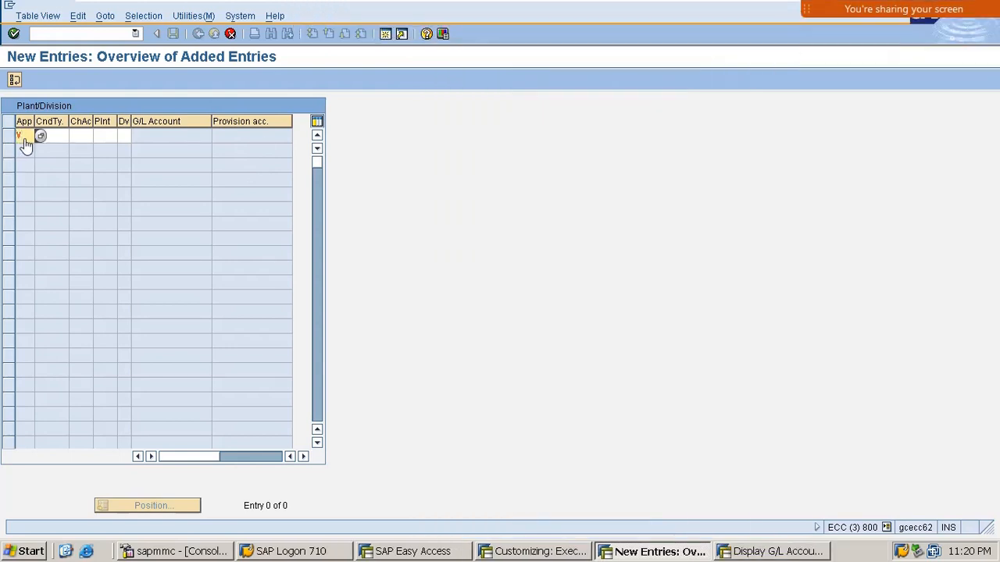
key("Return")
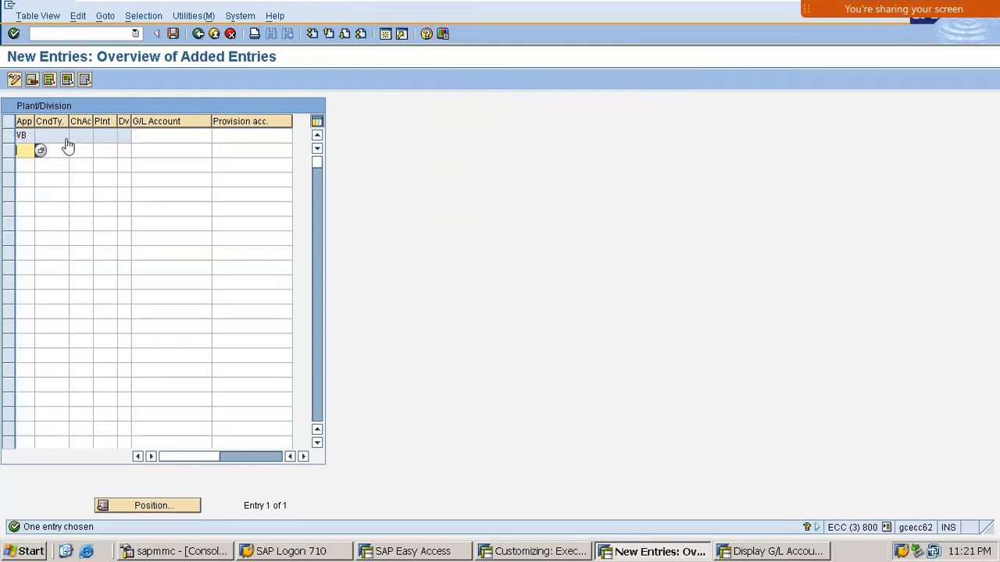
Step: Delete the incomplete VB entry from the Plant/Division table
left_click(10, 137)
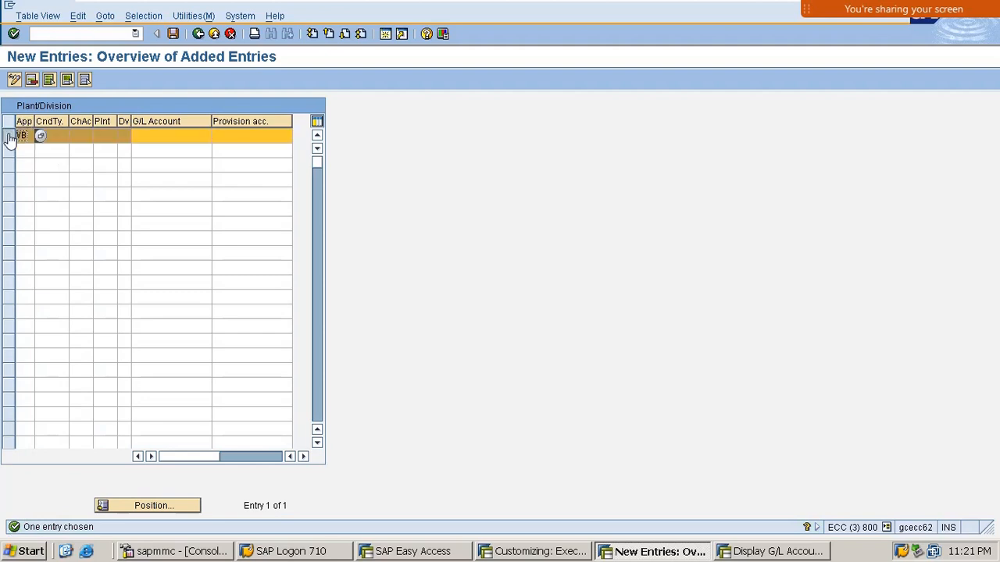
left_click(32, 84)
key("Return")
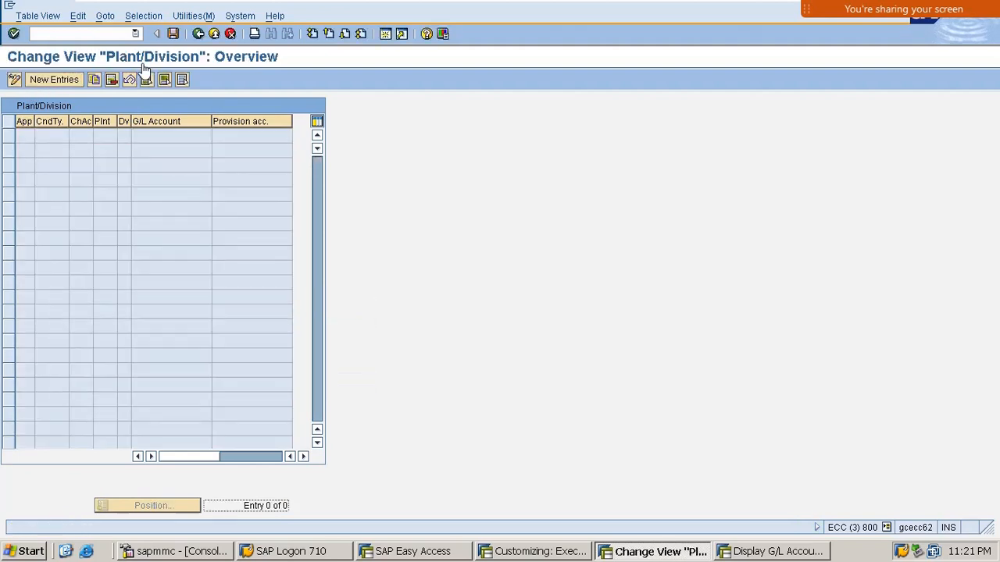
Step: Start a new Plant/Division entry with application VB and pick the reconciliation condition type MOAB
left_click(47, 81)
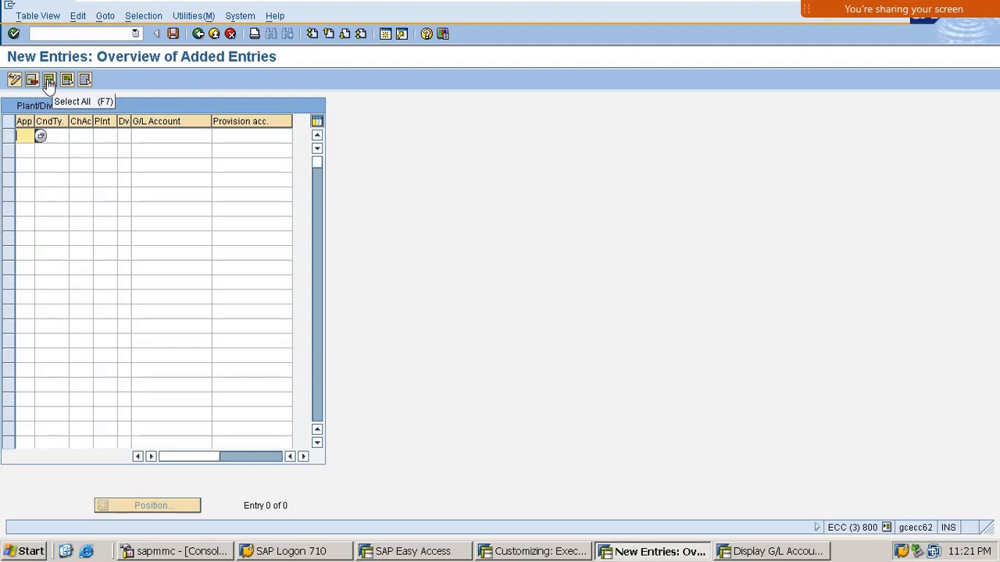
type("VB")
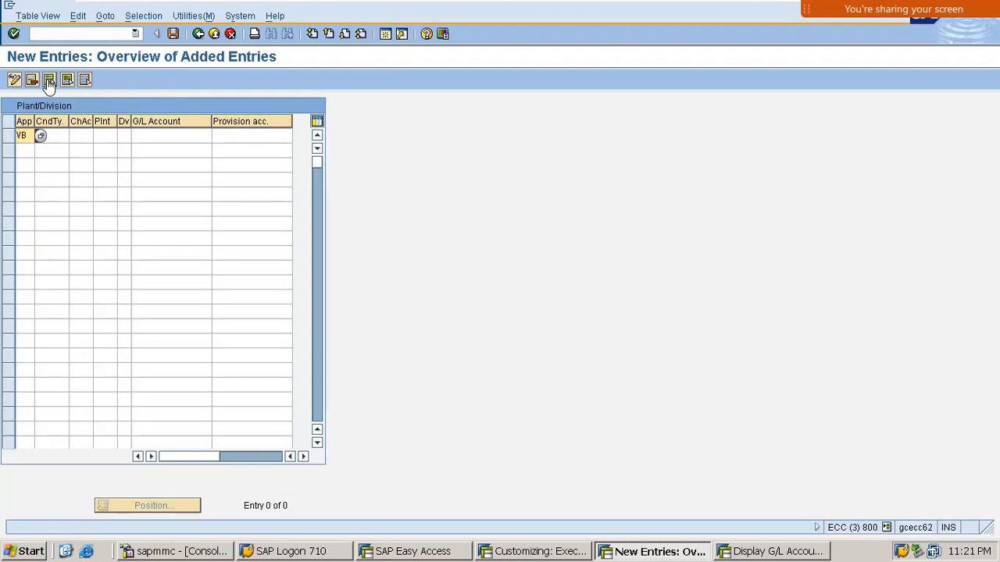
left_click(51, 137)
left_click(69, 136)
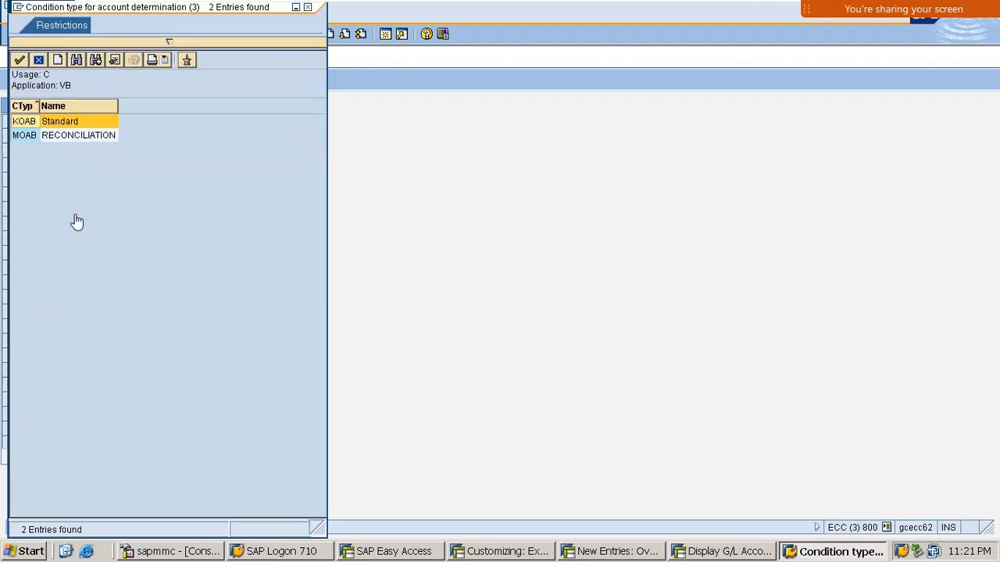
left_click_drag(236, 9, 720, 73)
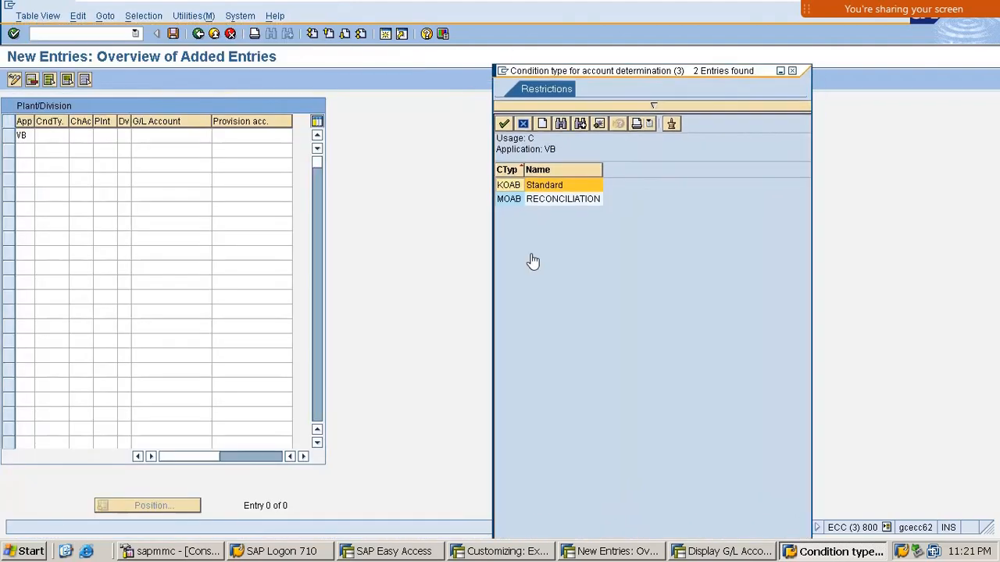
left_click(508, 200)
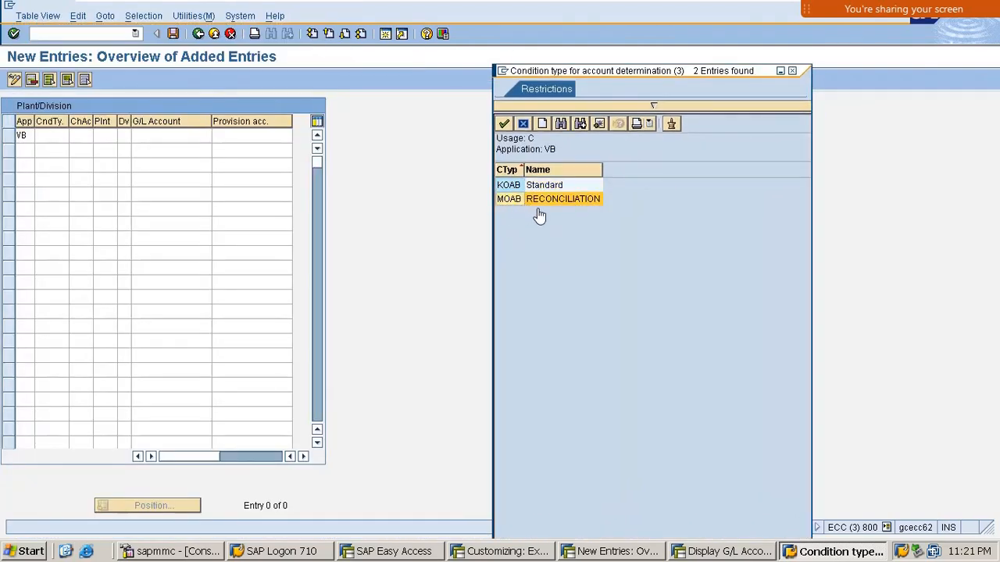
key("Return")
key("Tab")
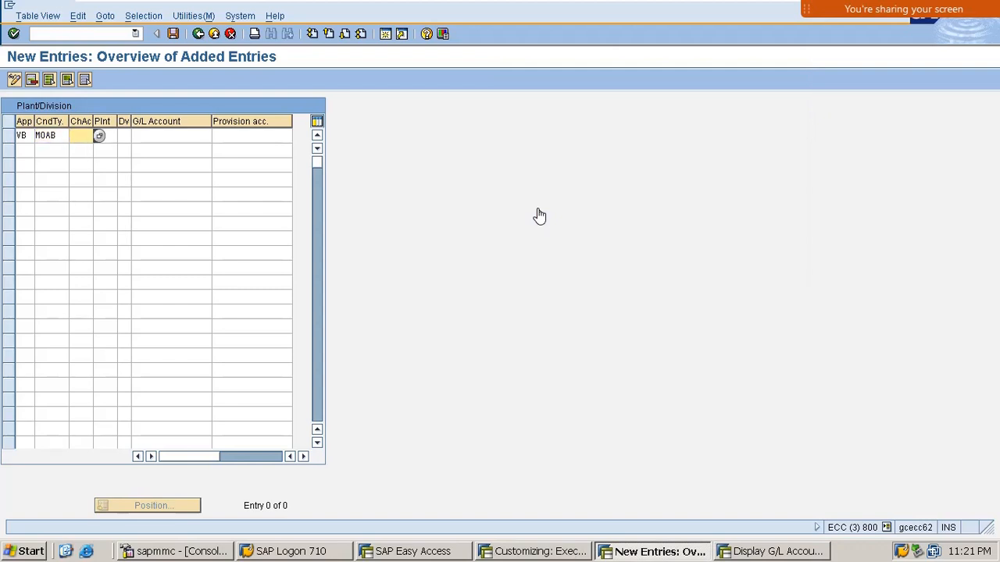
Step: Complete the entry with chart of accounts INT, plant M100, division M1 and G/L account 140000
type("INT")
key("Tab")
type("M100")
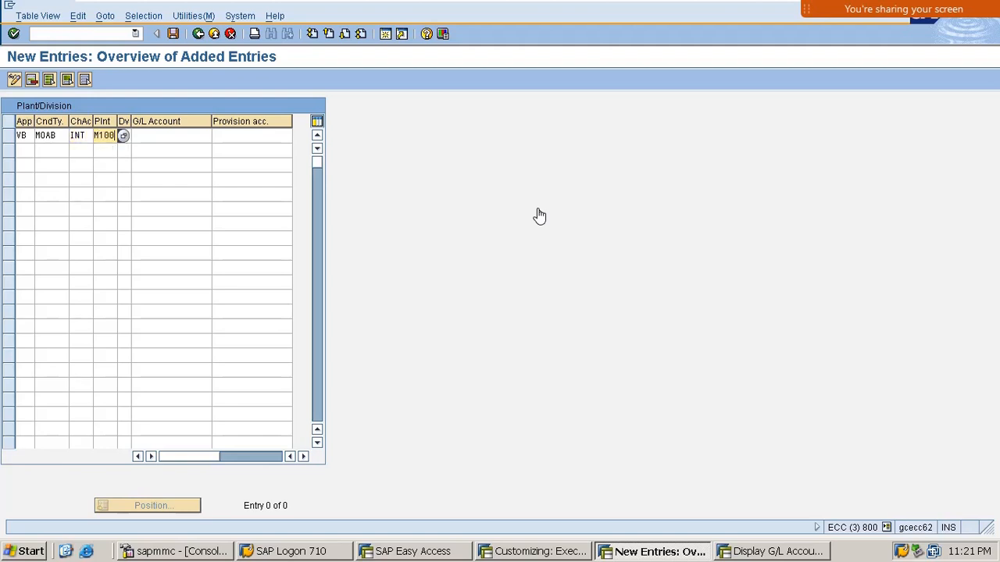
key("Tab")
type("m1")
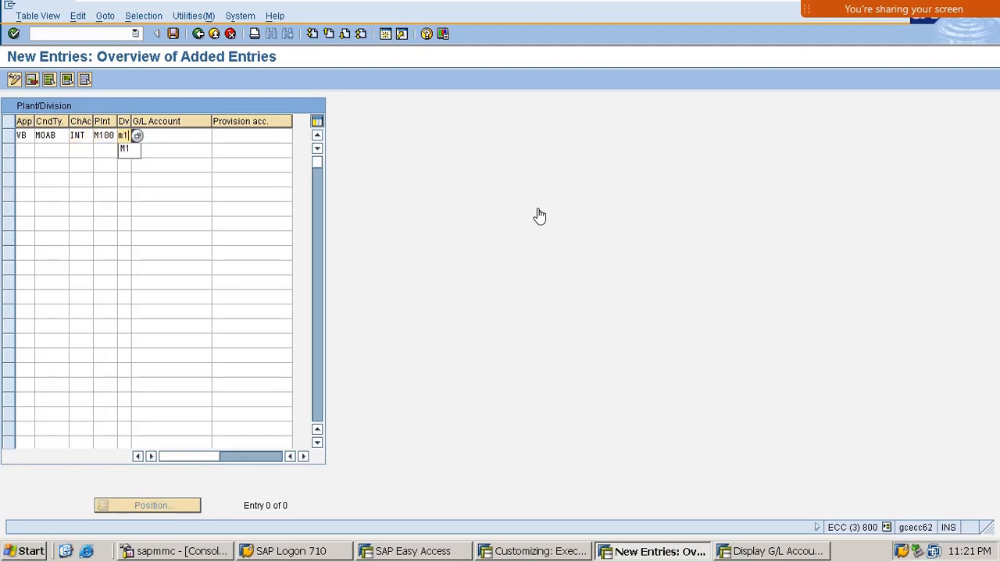
key("Tab")
key("BackSpace")
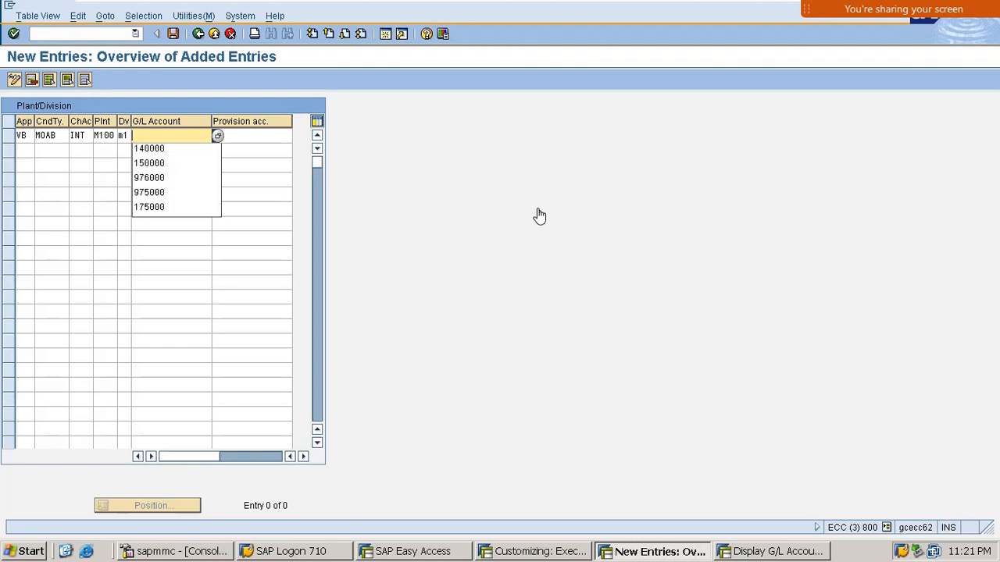
key("Down")
key("Return")
key("Return")
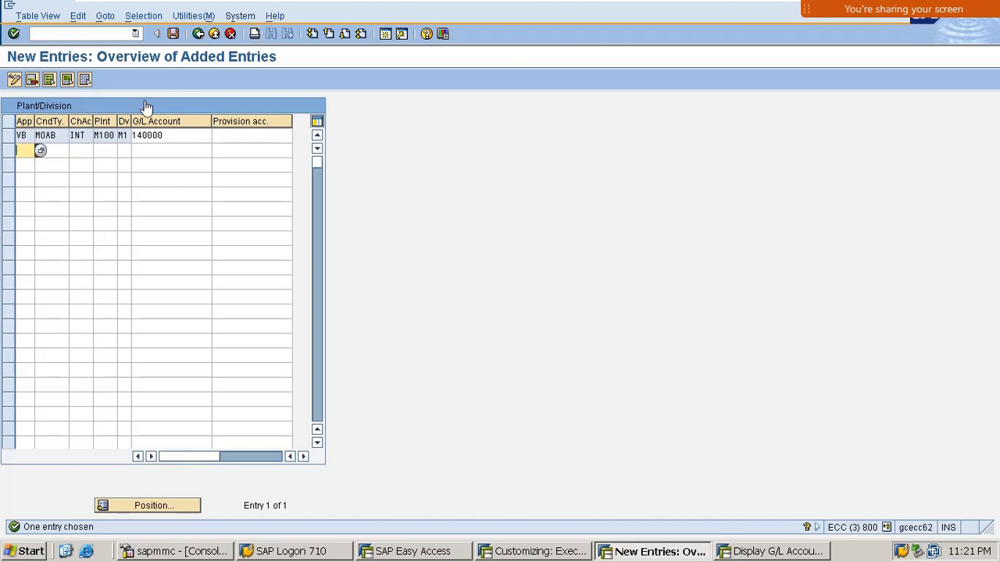
Step: Save the Plant/Division G/L account assignment and return to the implementation guide
left_click(172, 38)
left_click(198, 34)
left_click(198, 34)
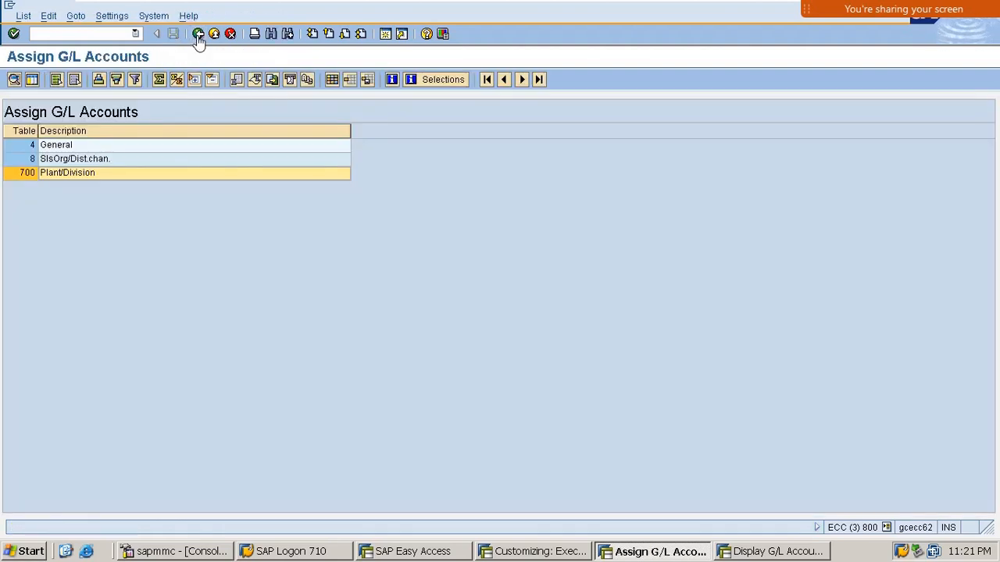
left_click(198, 34)
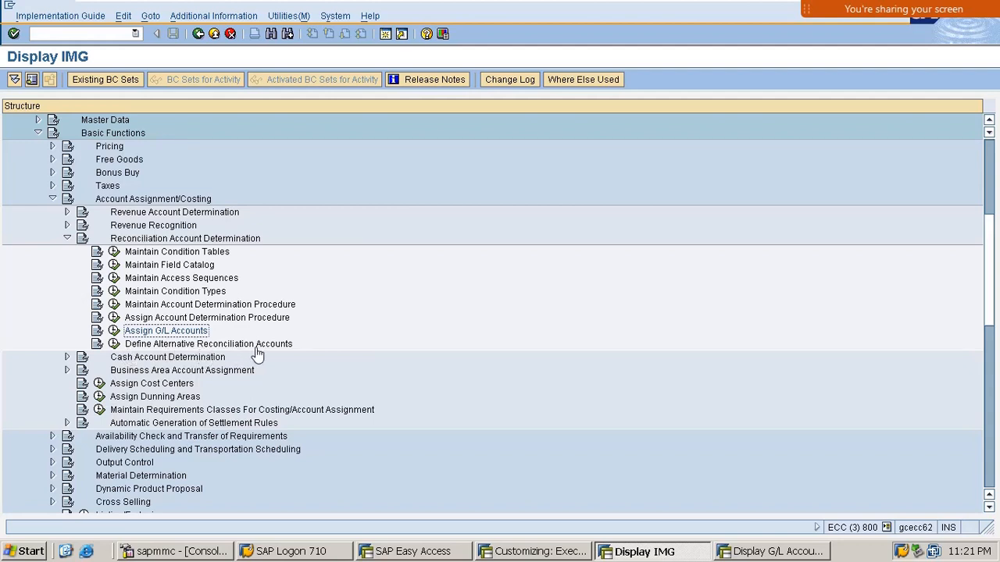
Step: Open the alternative reconciliation accounts for chart of accounts INT and review the alternatives permitted for G/L account 140000
left_click(114, 344)
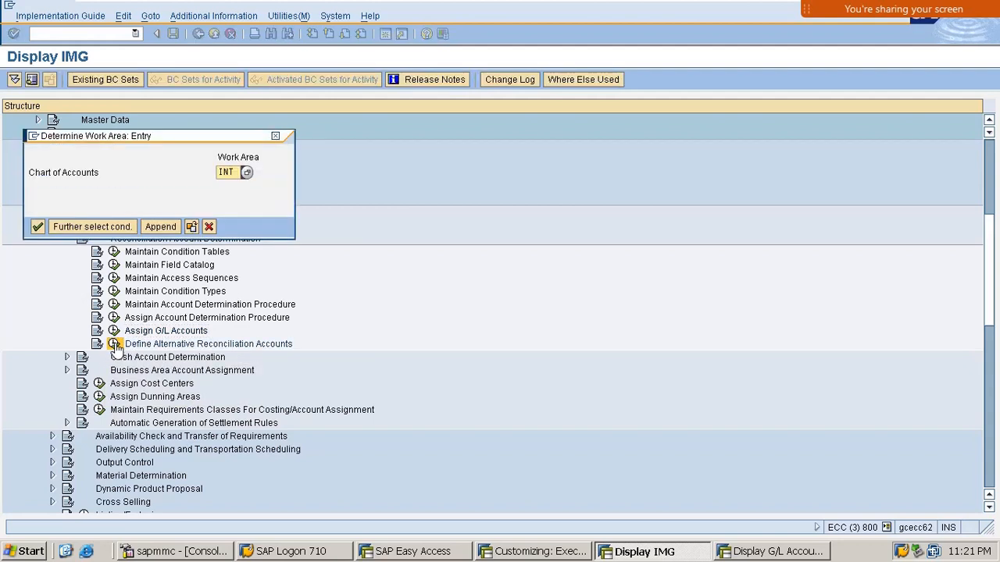
key("Return")
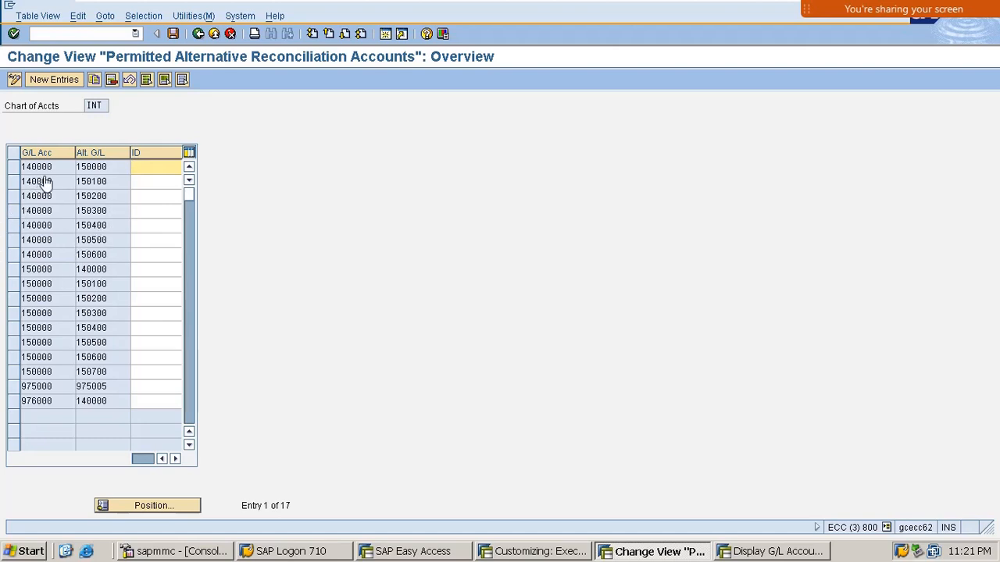
left_click_drag(55, 167, 3, 178)
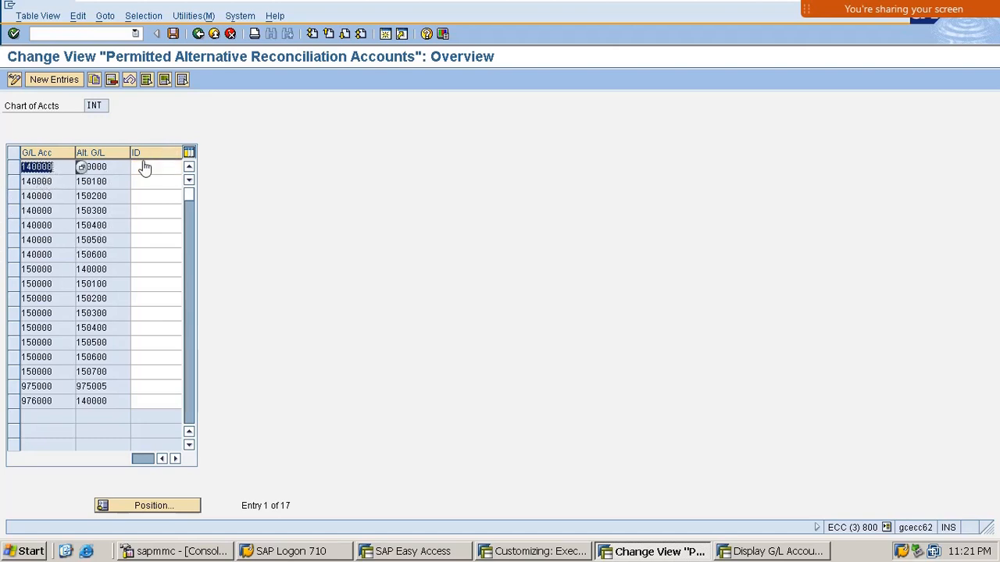
key("Tab")
key("Down")
key("Down")
key("Down")
key("Down")
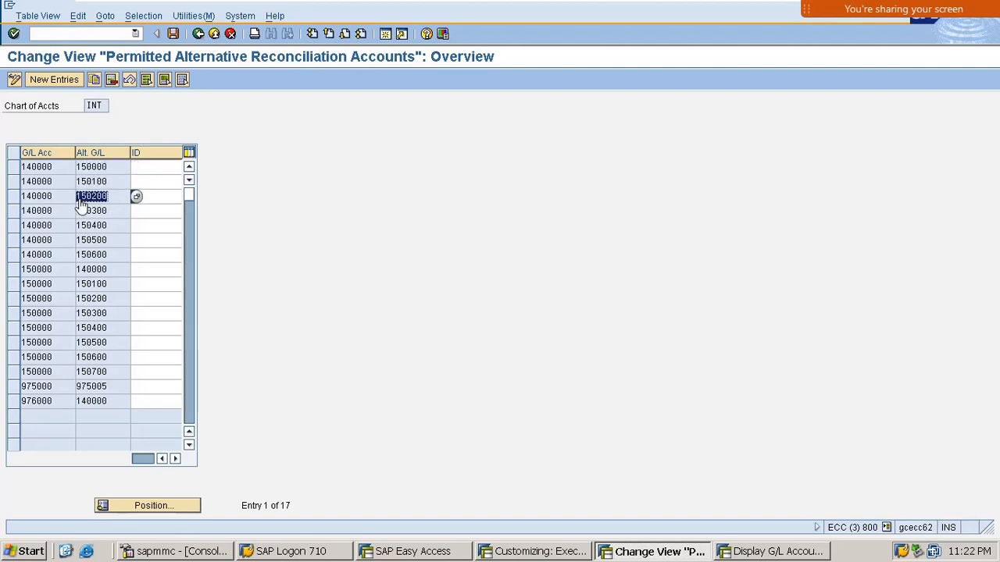
key("Down")
key("Down")
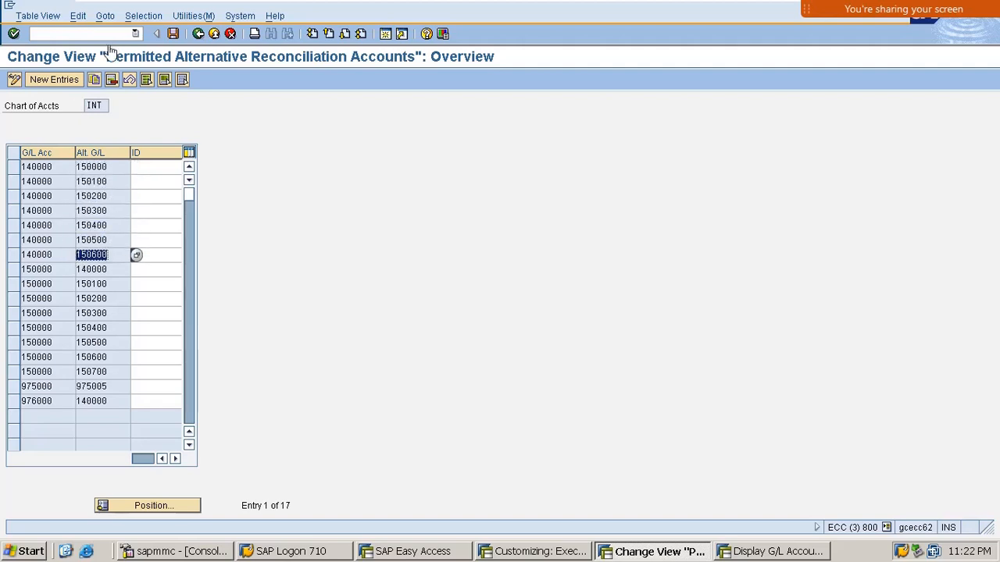
Step: Leave the alternative reconciliation accounts and exit customizing to the SAP Easy Access screen
left_click(173, 34)
left_click(199, 33)
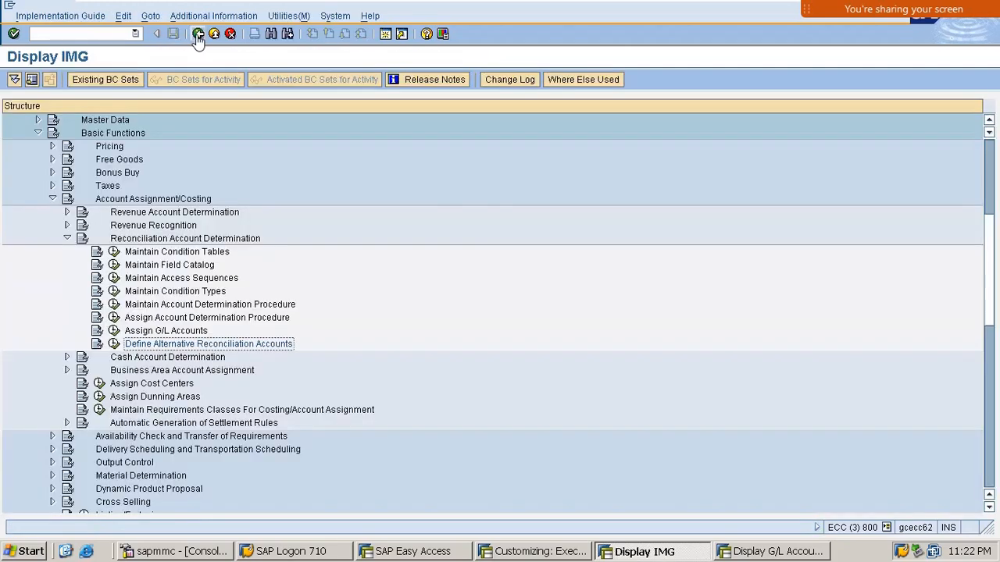
left_click(199, 33)
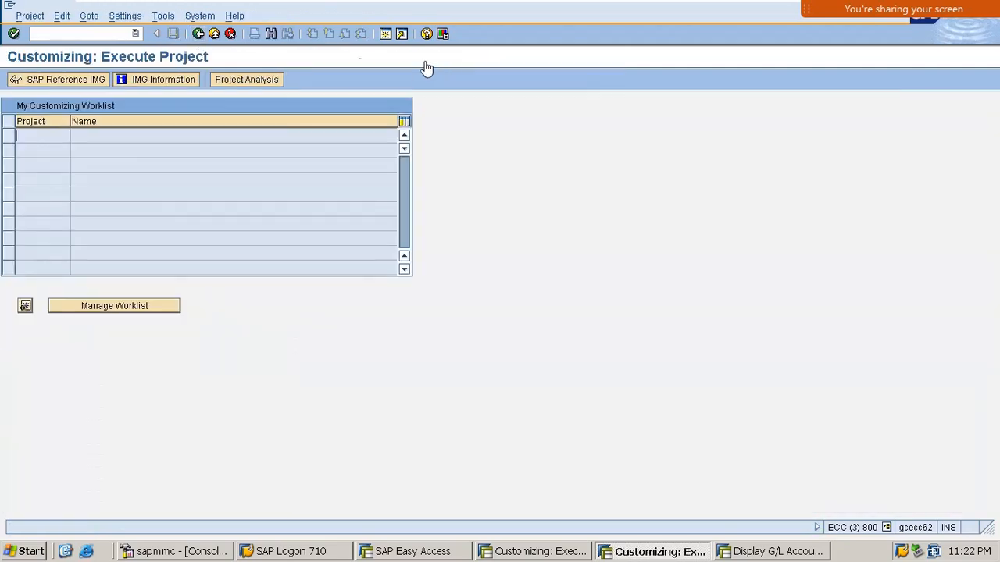
left_click(198, 34)
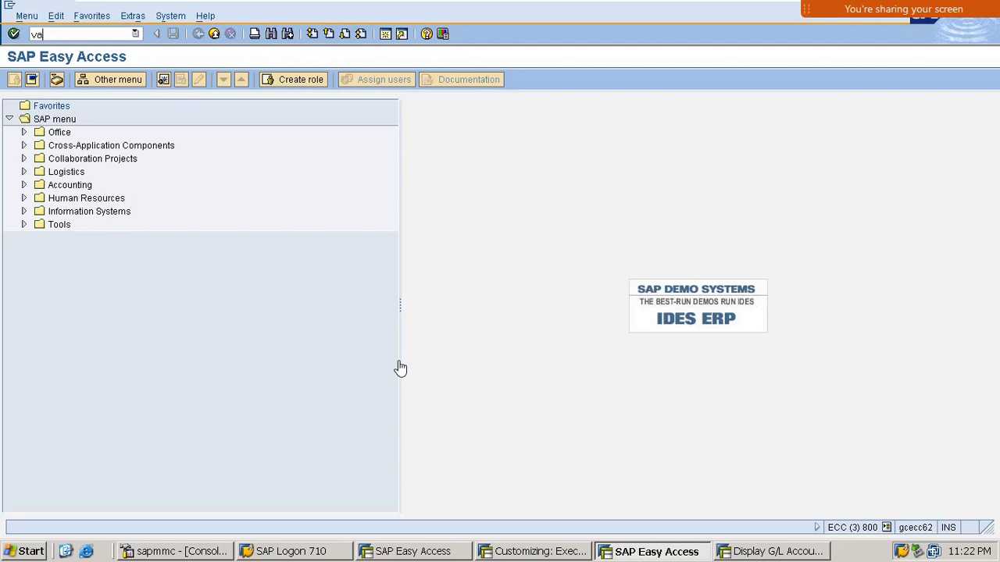
Step: Start creating a sales order of type OR without a reference document and open its sales overview
key("Return")
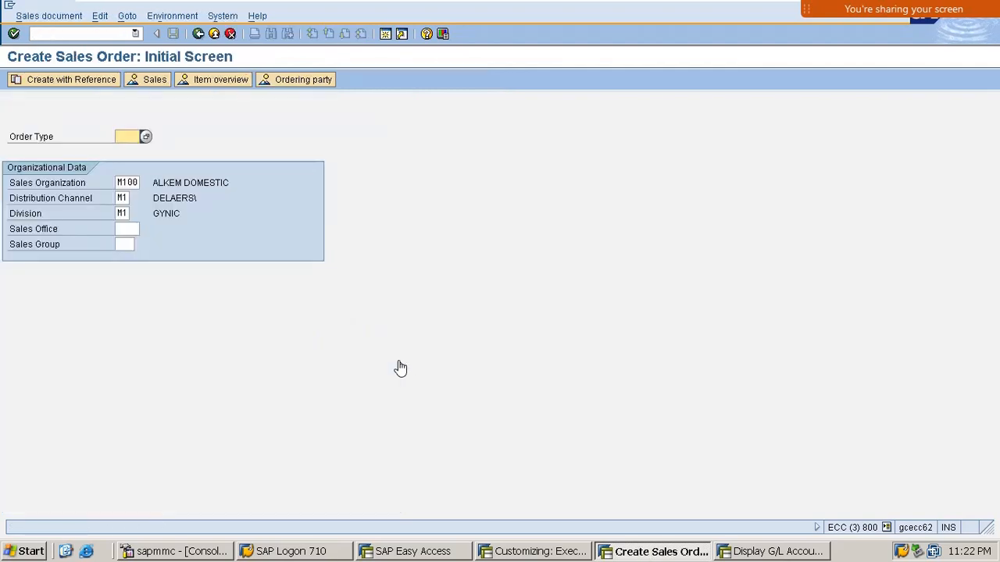
type("OR")
key("F5")
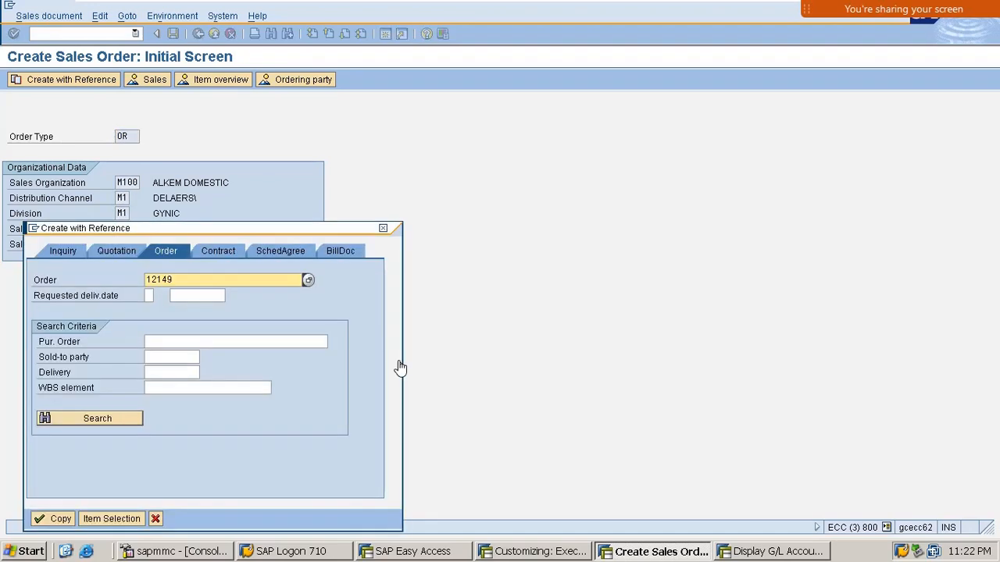
left_click(383, 228)
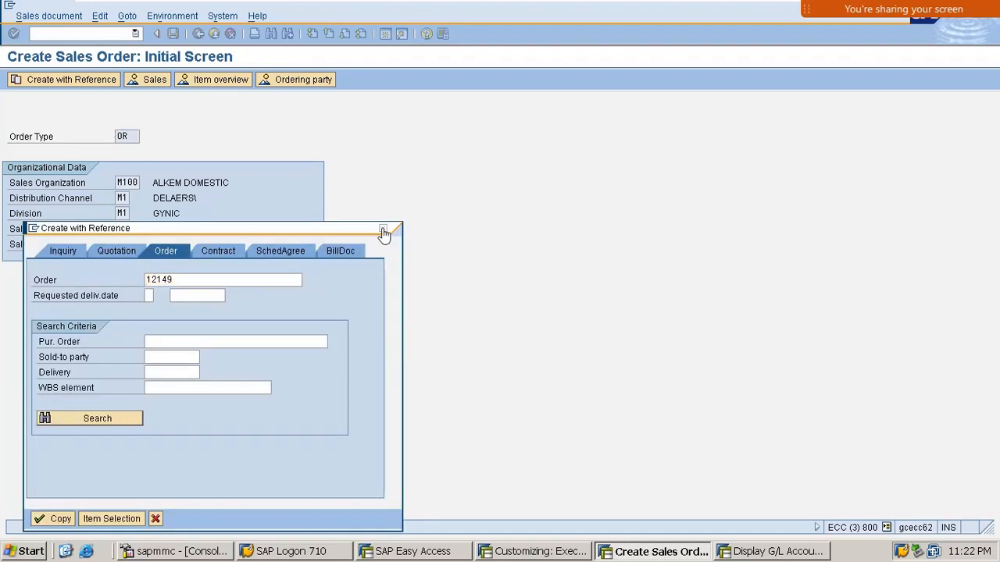
left_click(150, 78)
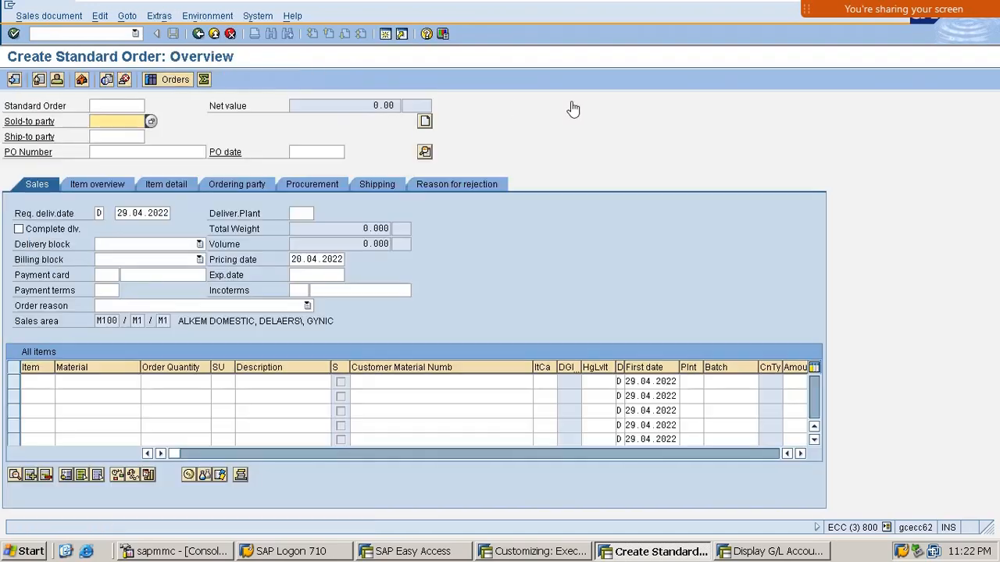
Step: Enter the sold-to party's customer number and add material DOLO-100 with order quantity 1
key("Down")
key("Down")
key("Return")
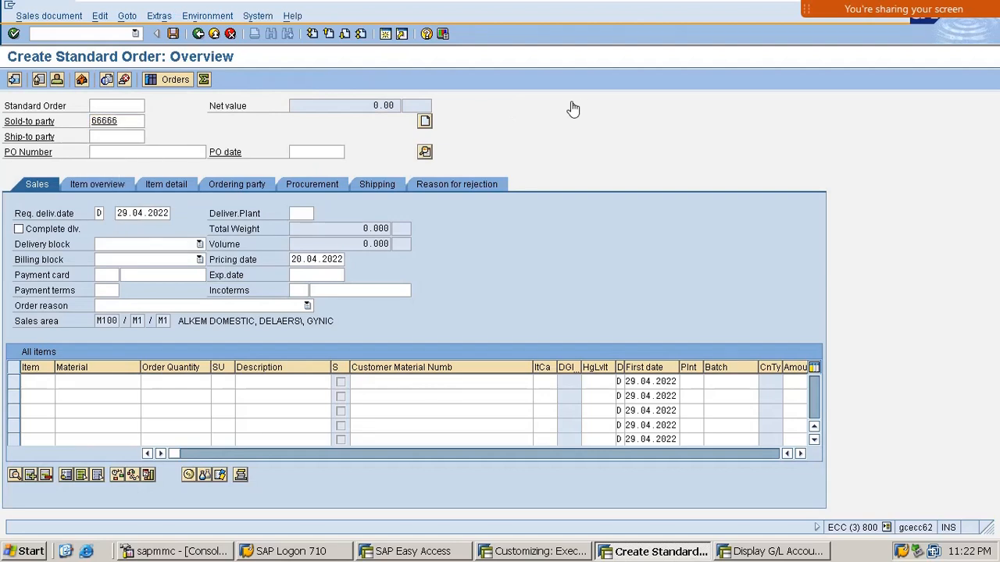
key("Down")
key("Down")
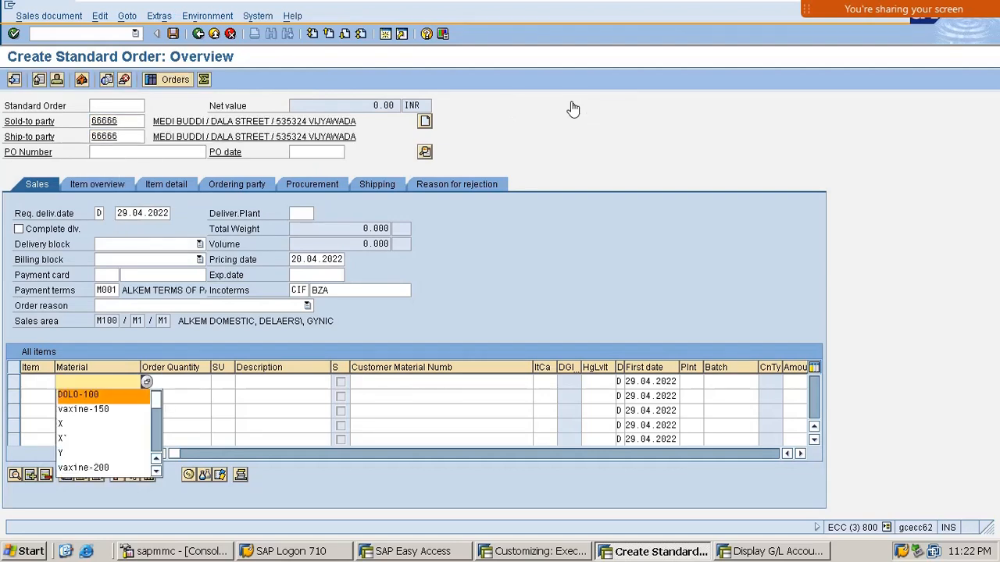
key("Return")
key("Tab")
type("1")
key("Return")
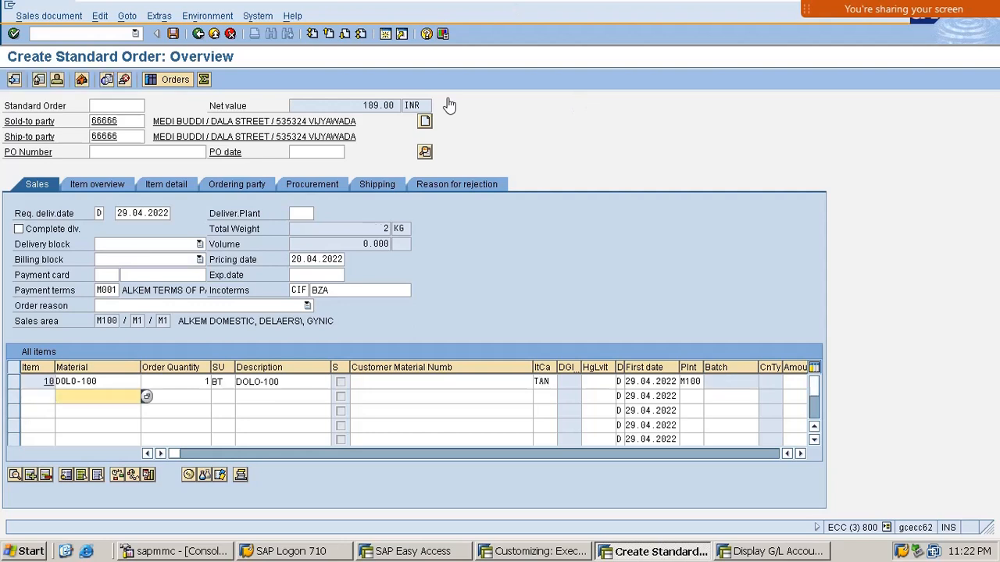
Step: Save the order by creating its outbound delivery and set the DOLO-100 item's storage location to M103
left_click(48, 16)
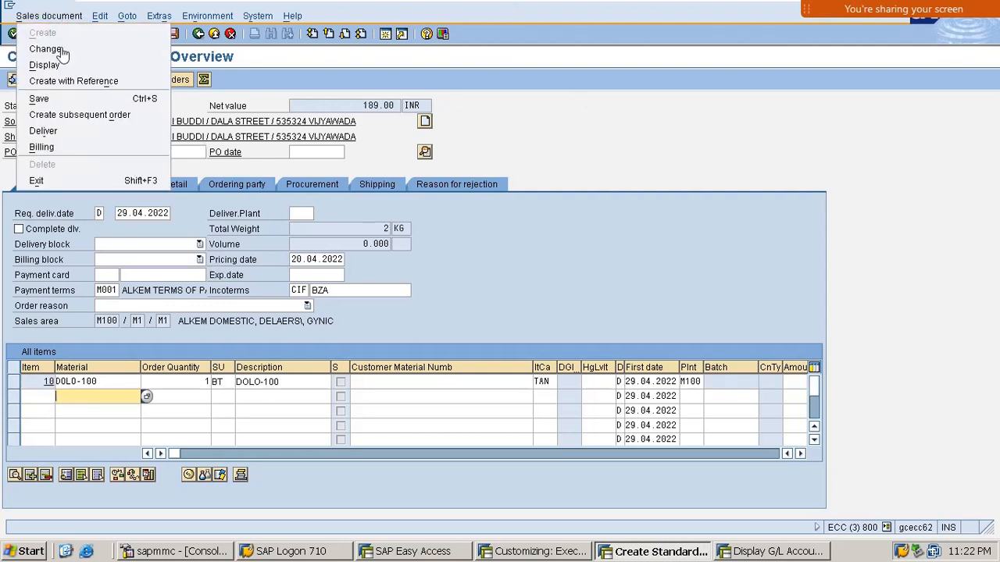
left_click(88, 133)
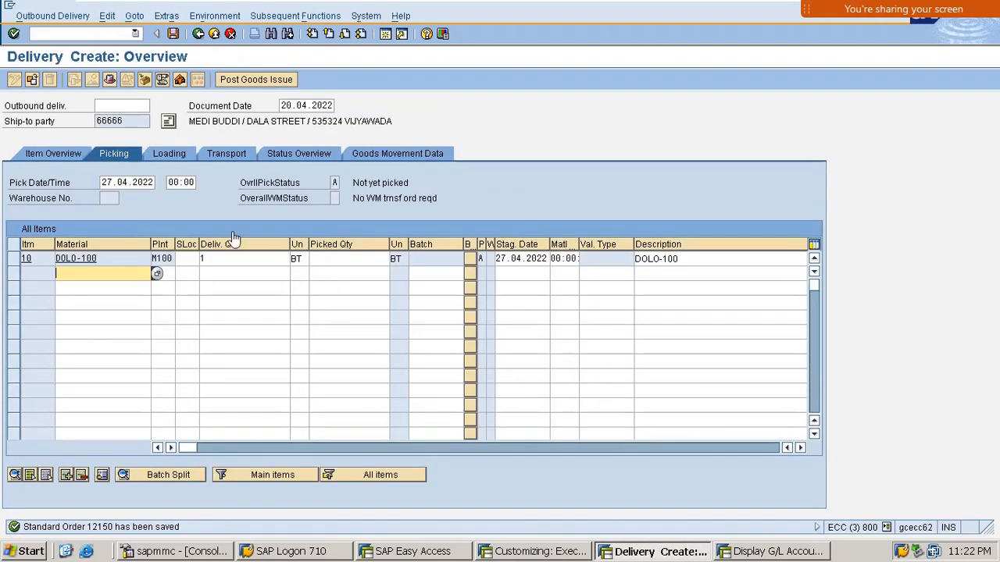
left_click(194, 259)
key("Down")
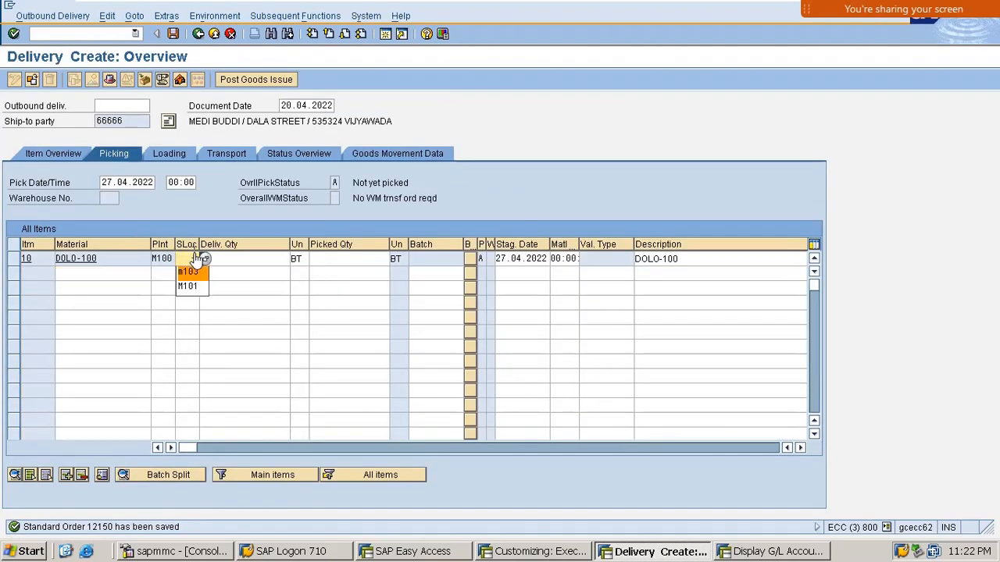
key("Tab")
Step: Enter delivery quantity 1, unit BT and picked quantity 1 for the DOLO-100 item and post the delivery's goods issue
key("Tab")
type("``")
key("BackSpace")
key("BackSpace")
key("Tab")
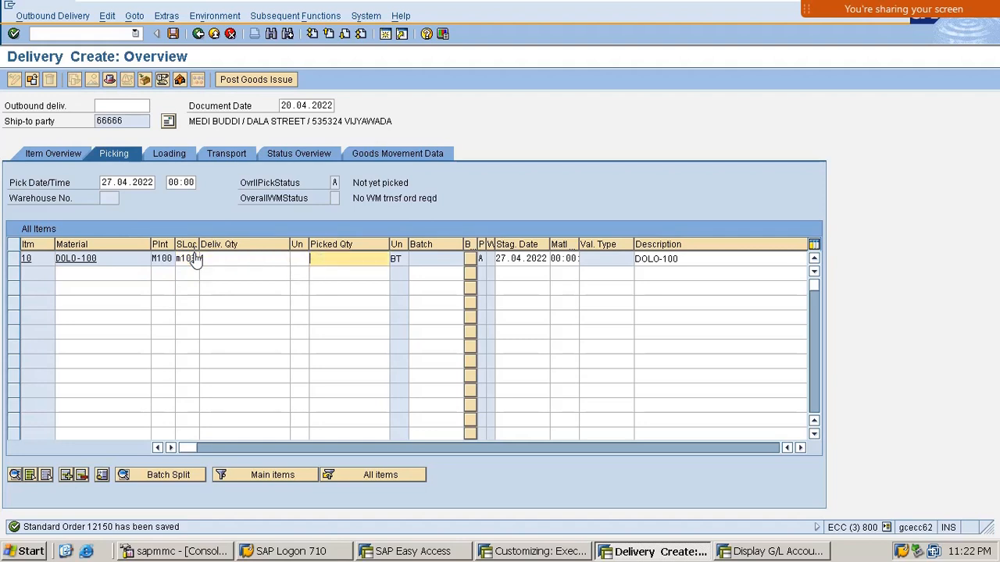
key("BackSpace")
type("1")
key("Return")
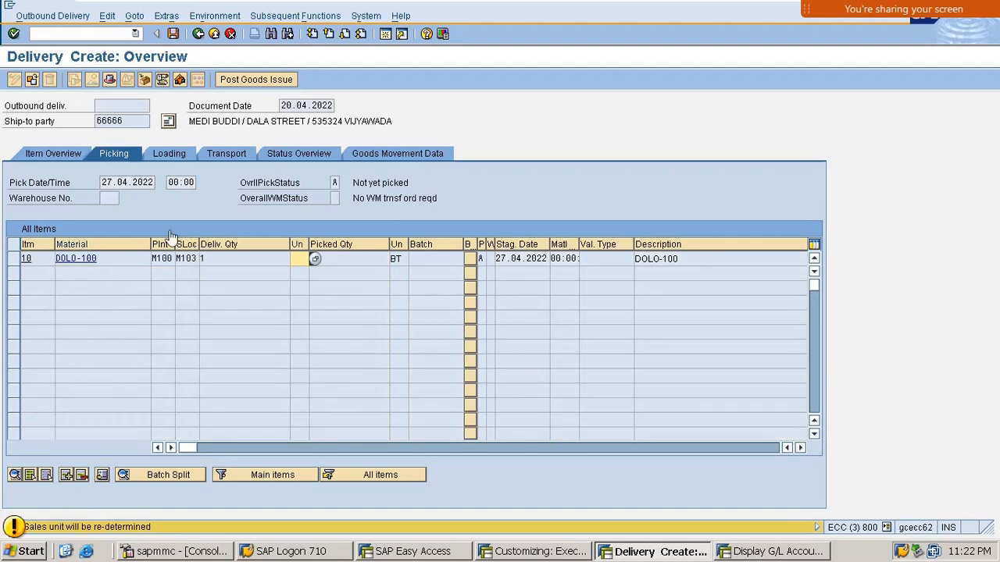
type("bt")
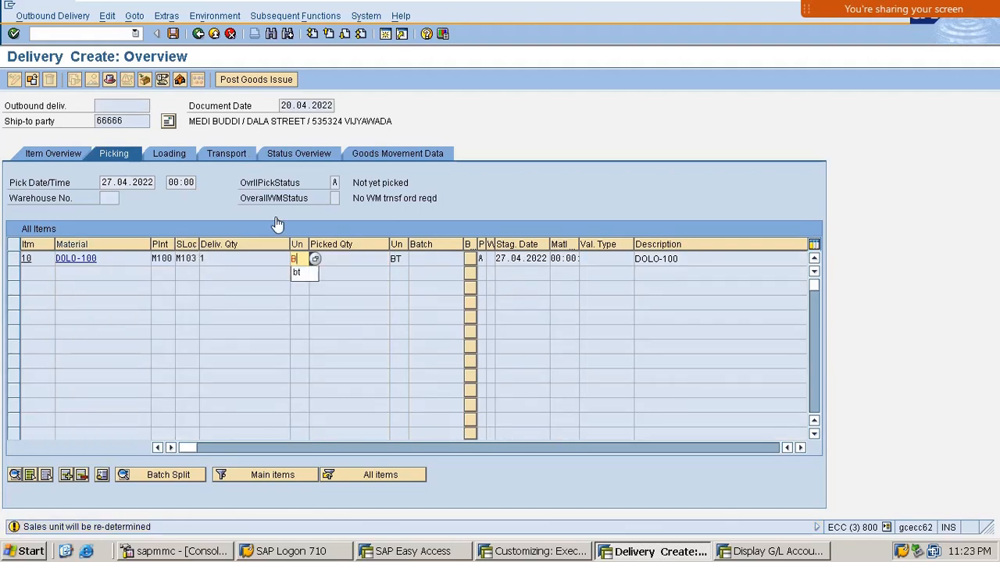
key("Return")
left_click(251, 84)
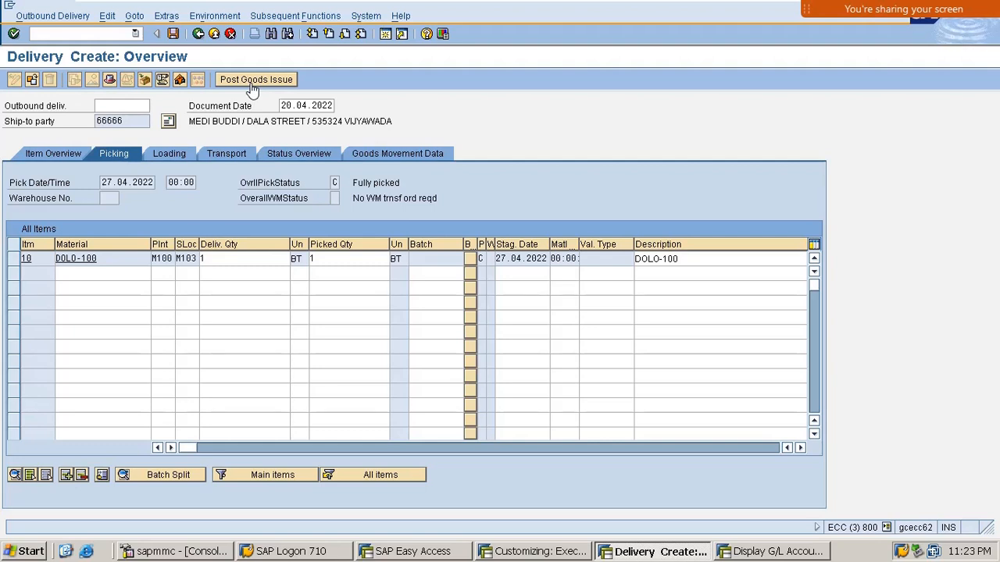
left_click(252, 84)
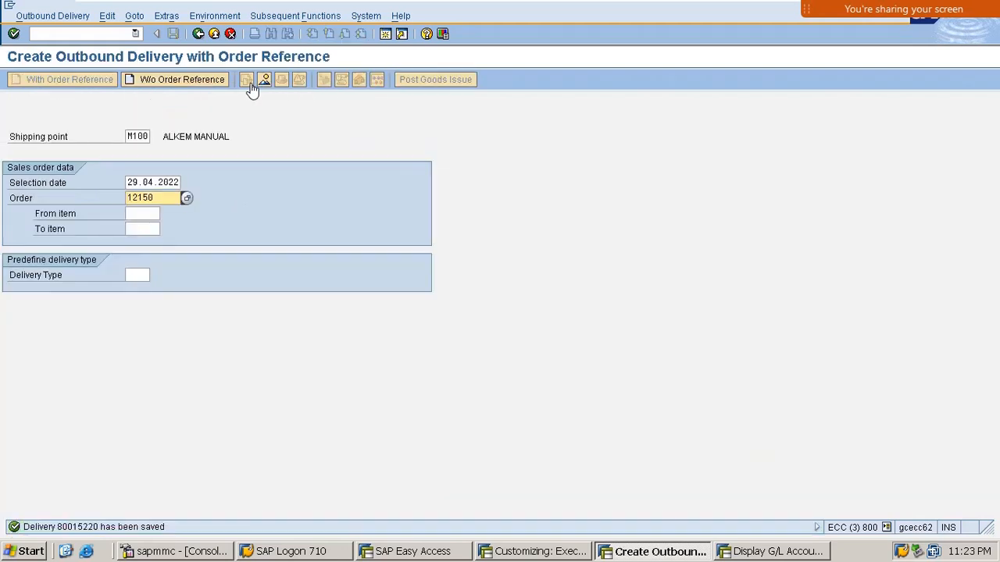
Step: Create the billing document for the posted delivery with transaction VF01 and save it
left_click(64, 34)
type("/")
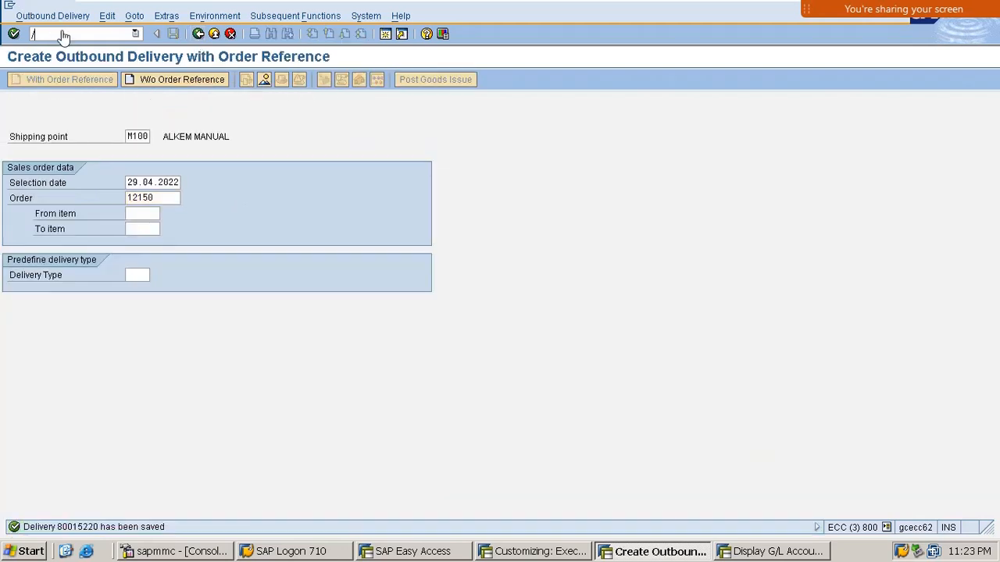
type("nvl01")
key("Return")
key("Return")
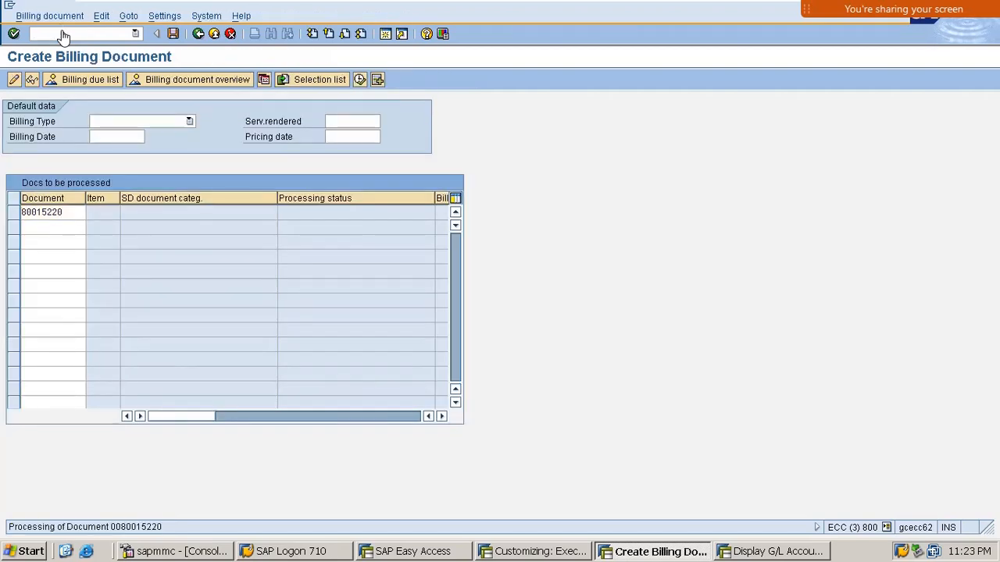
left_click(173, 33)
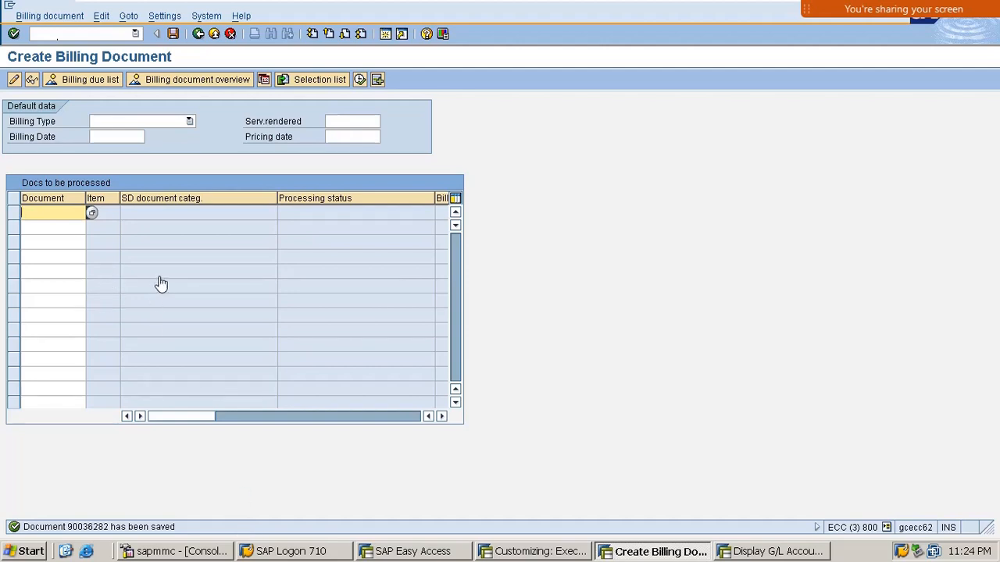
Step: Open the saved invoice in transaction VF02 and display its accounting document
left_click(90, 36)
type("/nvf02")
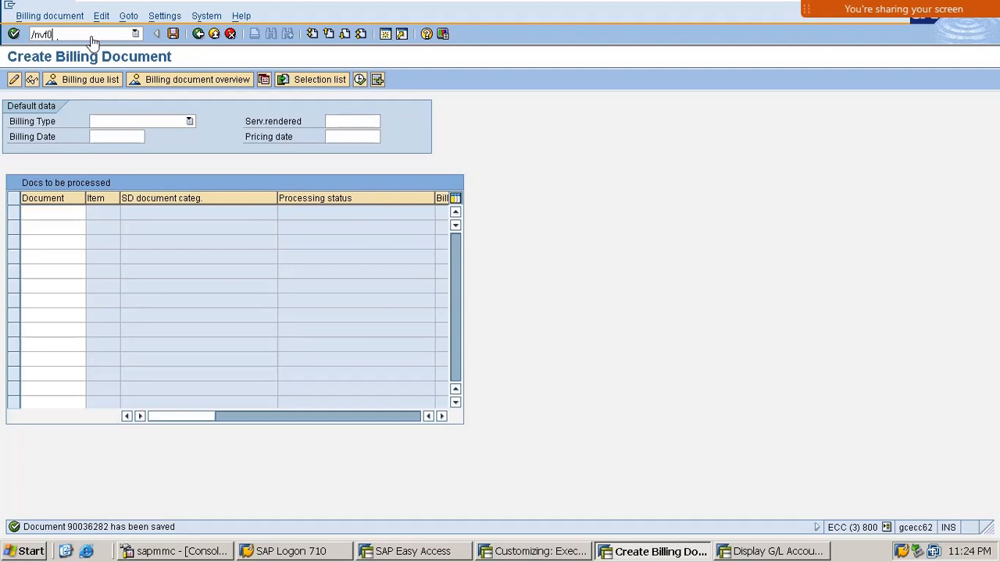
key("Return")
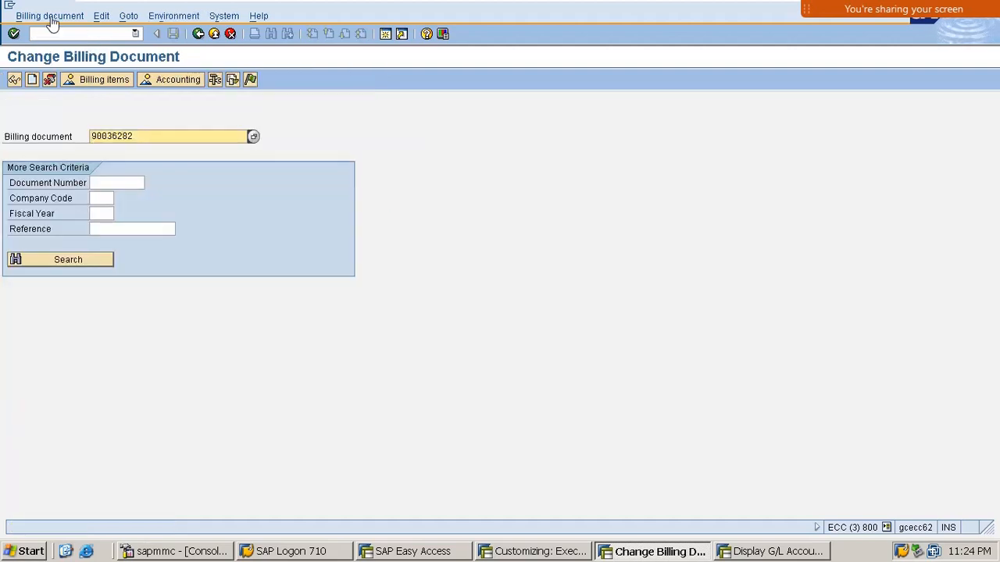
left_click_drag(161, 141, 3, 200)
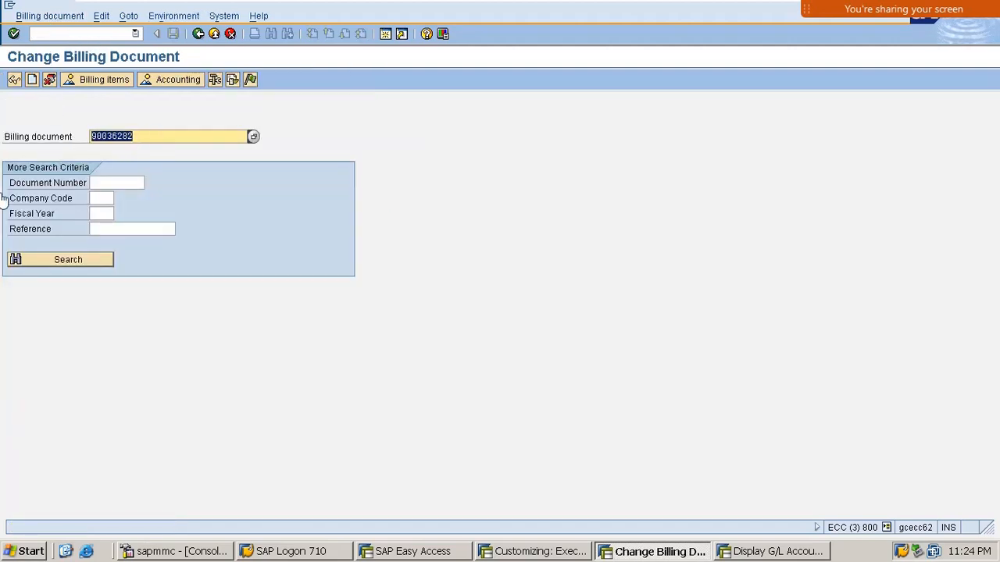
left_click(174, 86)
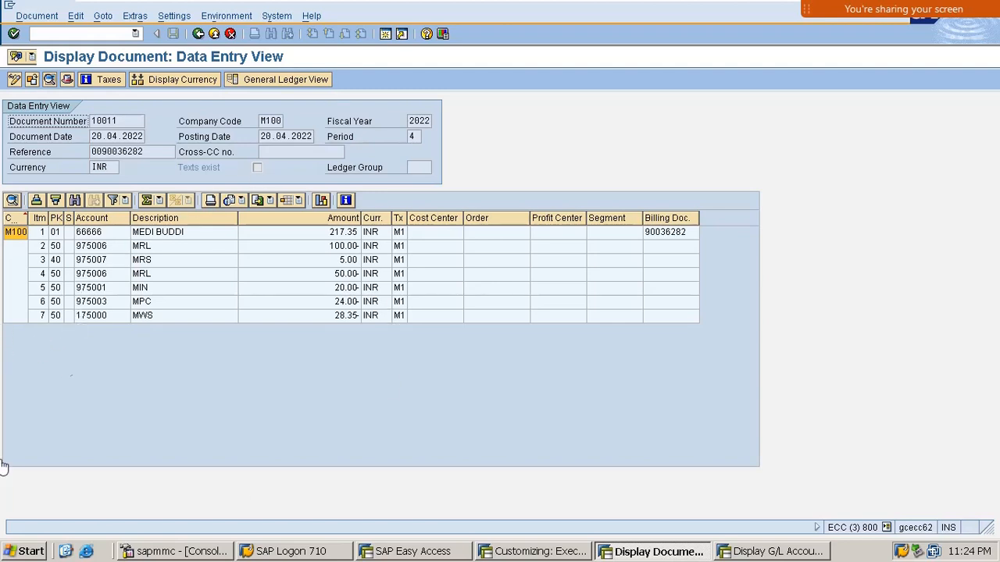
Step: Check the reconciliation G/L account in the accounting document's customer line item and return to the Change Billing Document entry screen
left_click(101, 219)
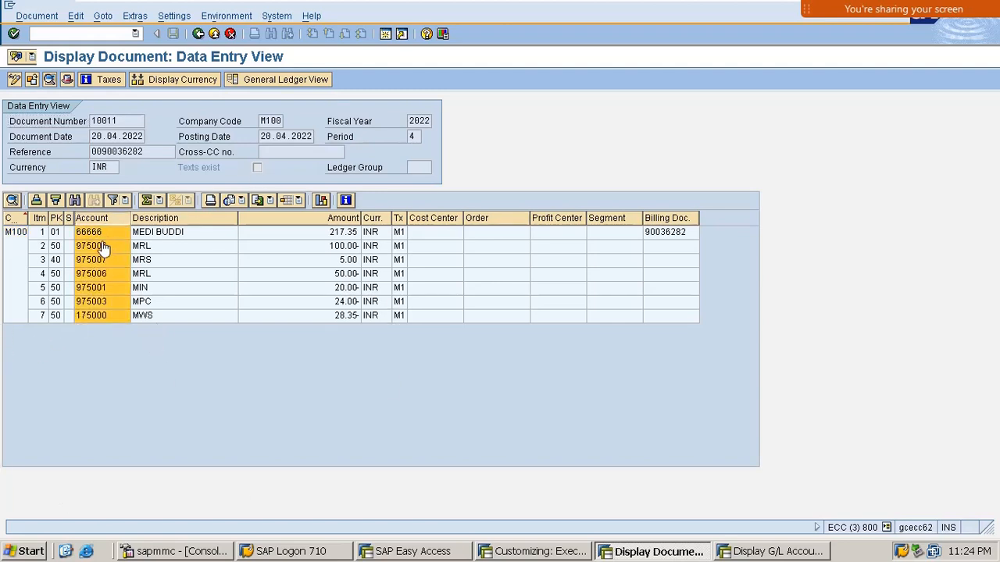
left_click(30, 232)
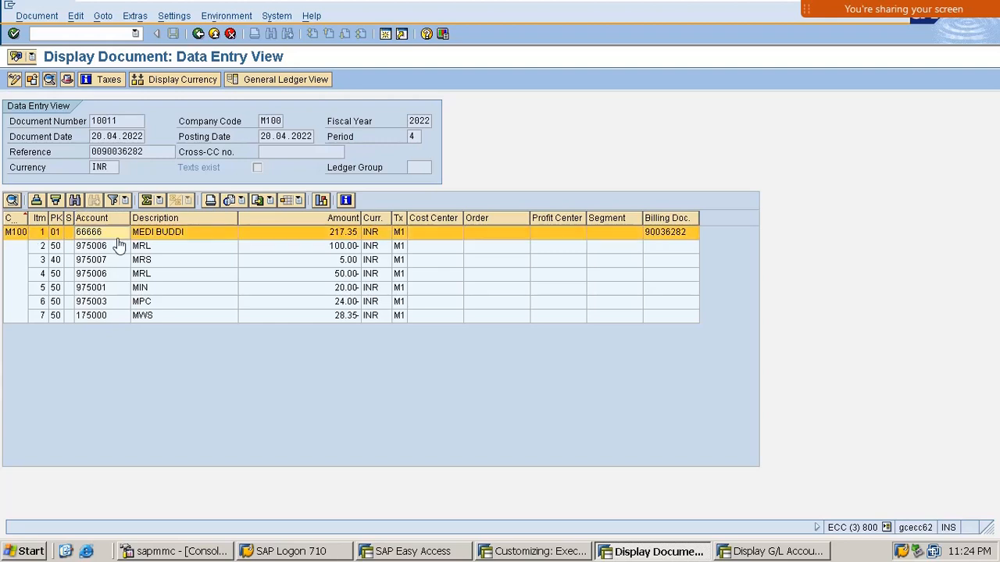
double_click(192, 238)
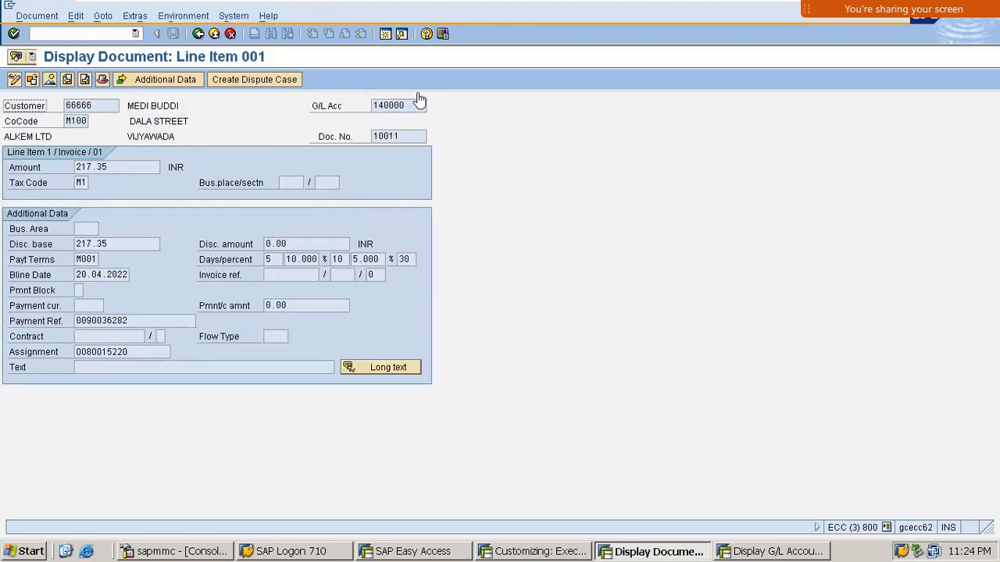
left_click_drag(418, 105, 2, 148)
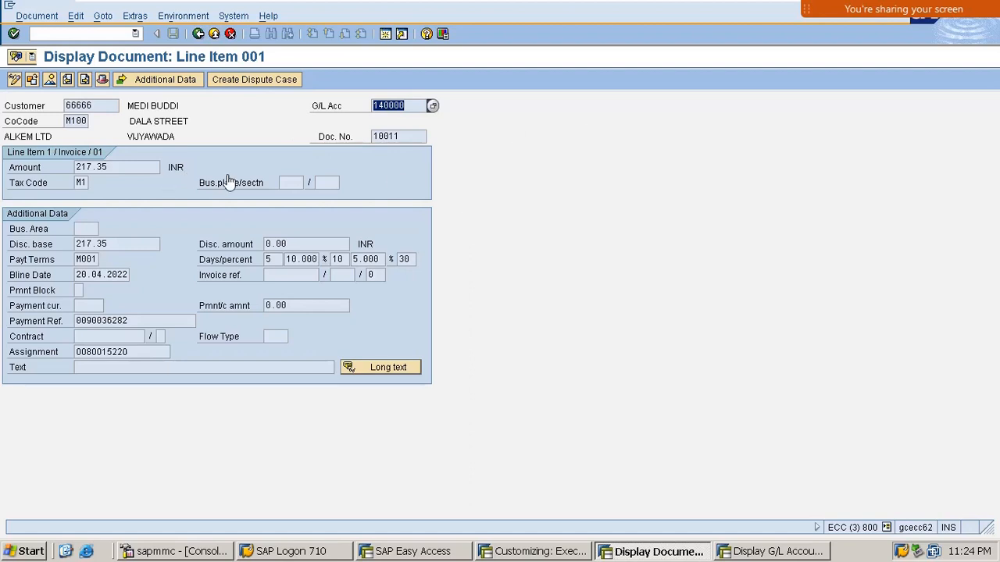
left_click(199, 36)
left_click(200, 36)
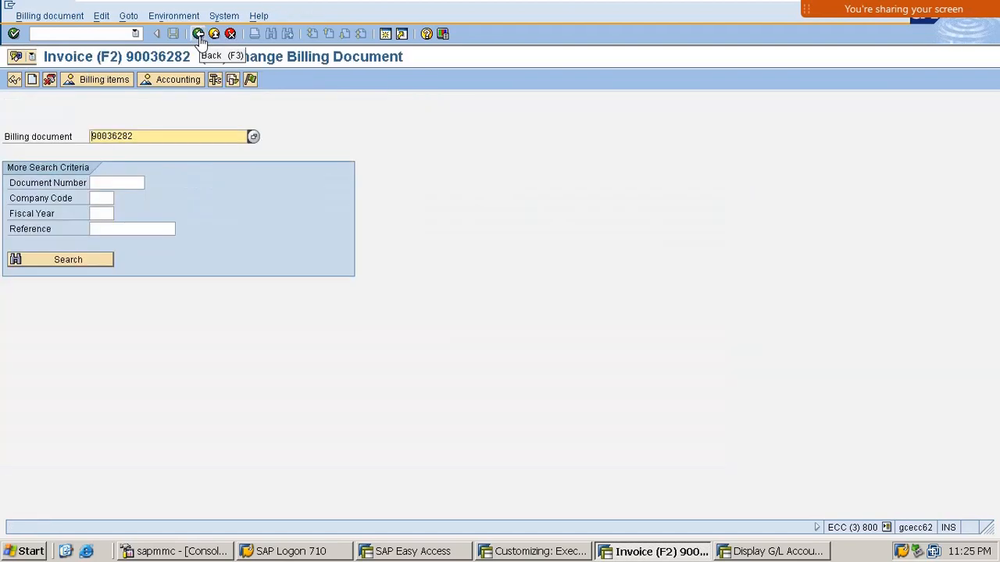